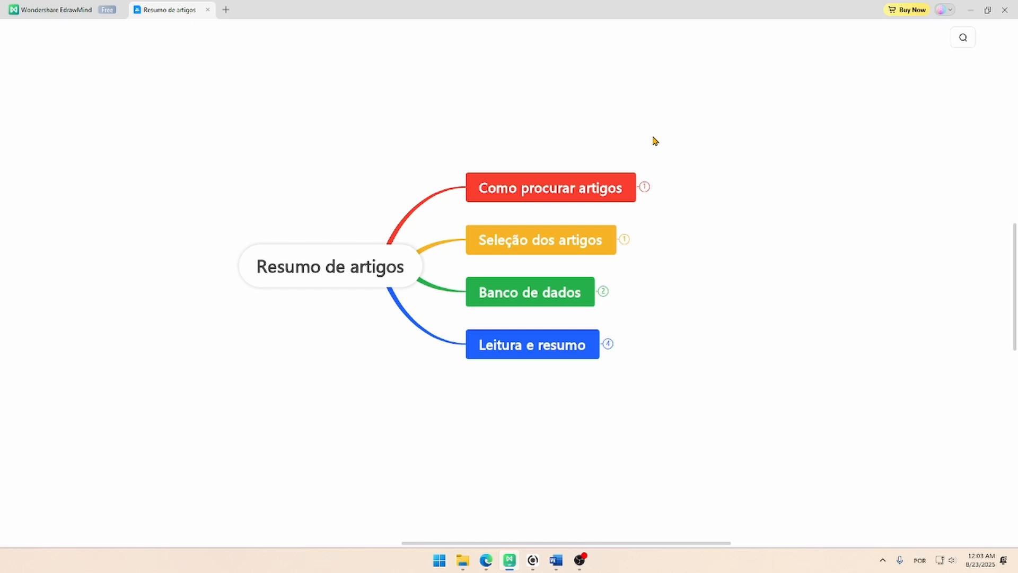
# - Expand the "Como procurar artigos" and "Seleção dos artigos" branches of the mind map
pyautogui.click(645, 187)
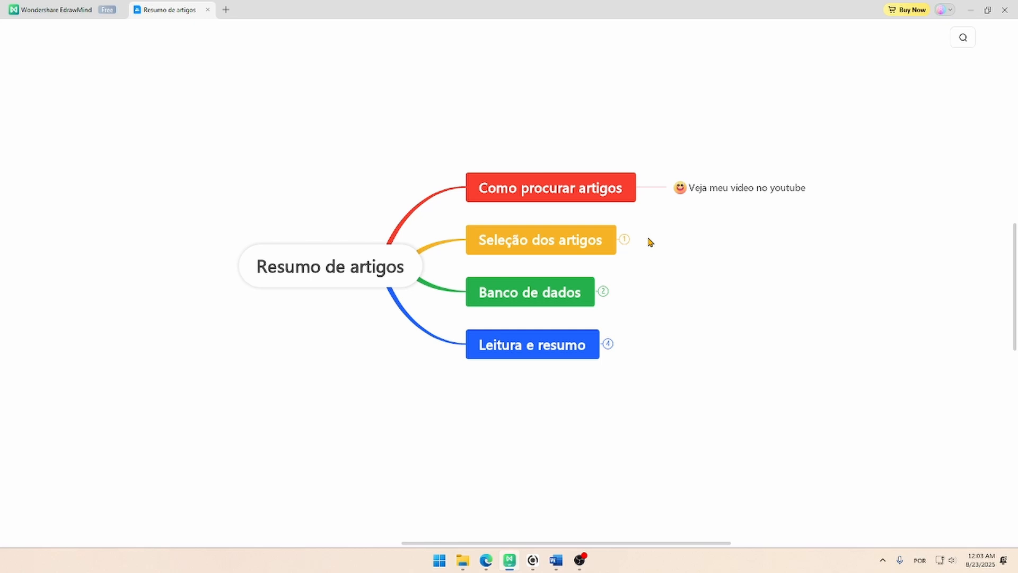
pyautogui.click(627, 241)
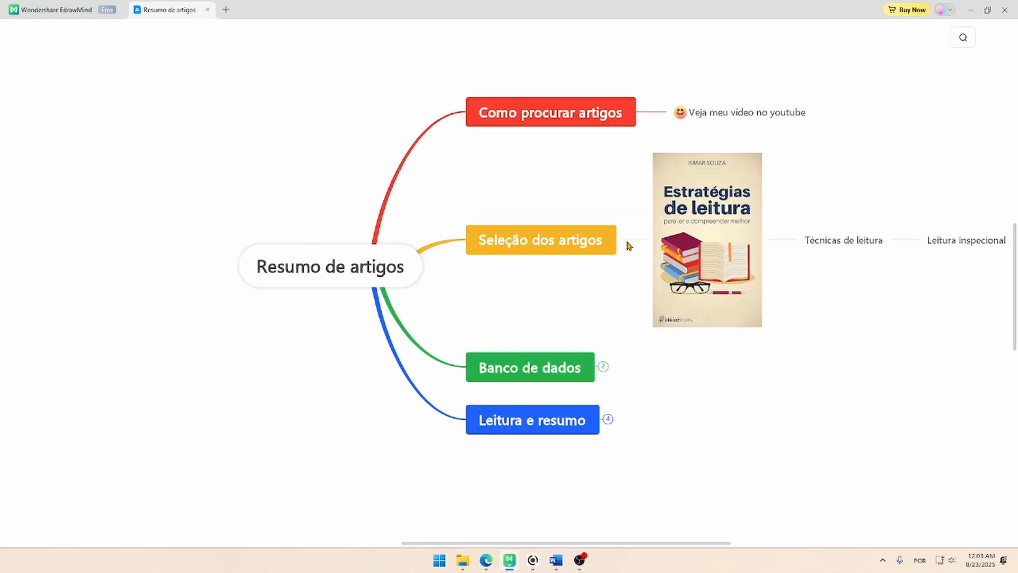
pyautogui.moveTo(811, 328); pyautogui.dragTo(638, 330)
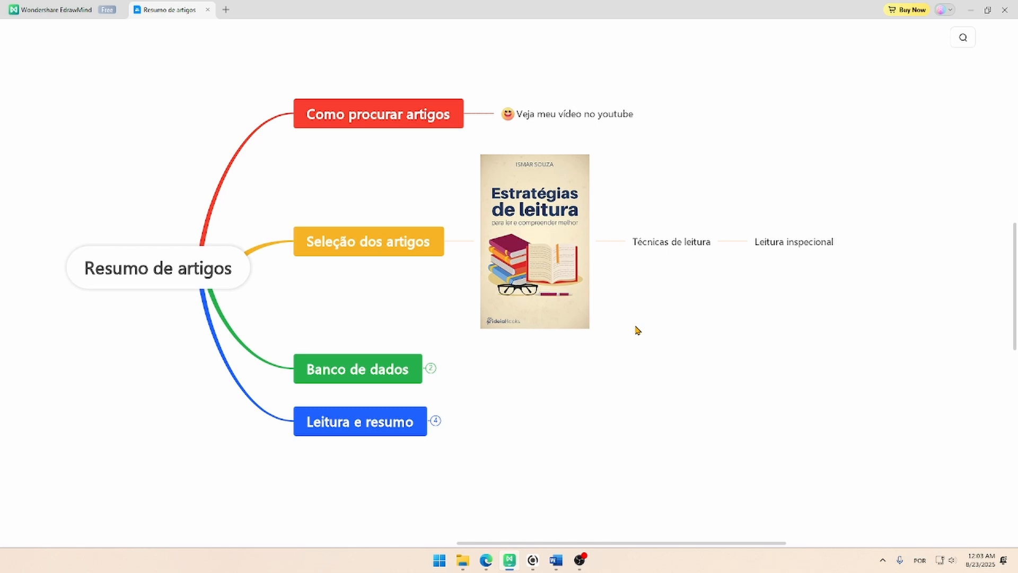
# - View the "Estratégias de leitura" book cover enlarged and close the preview
pyautogui.doubleClick(537, 297)
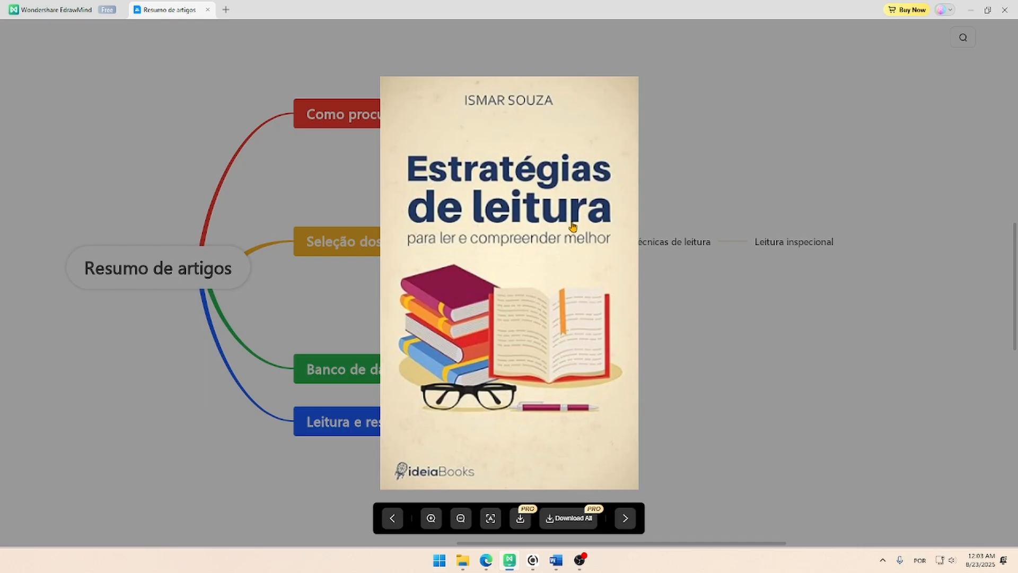
pyautogui.click(692, 162)
pyautogui.click(692, 161)
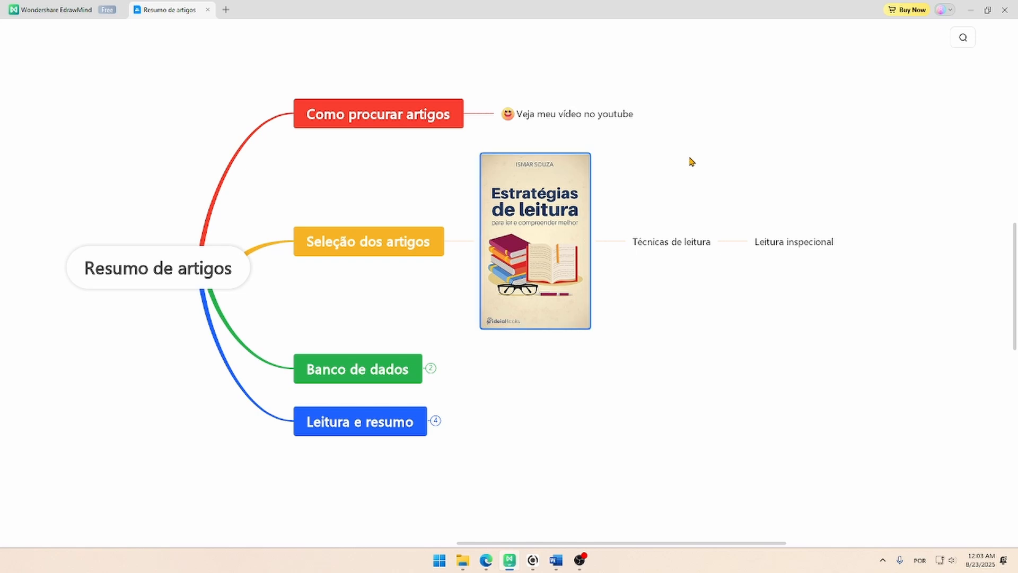
pyautogui.moveTo(666, 200); pyautogui.dragTo(652, 187)
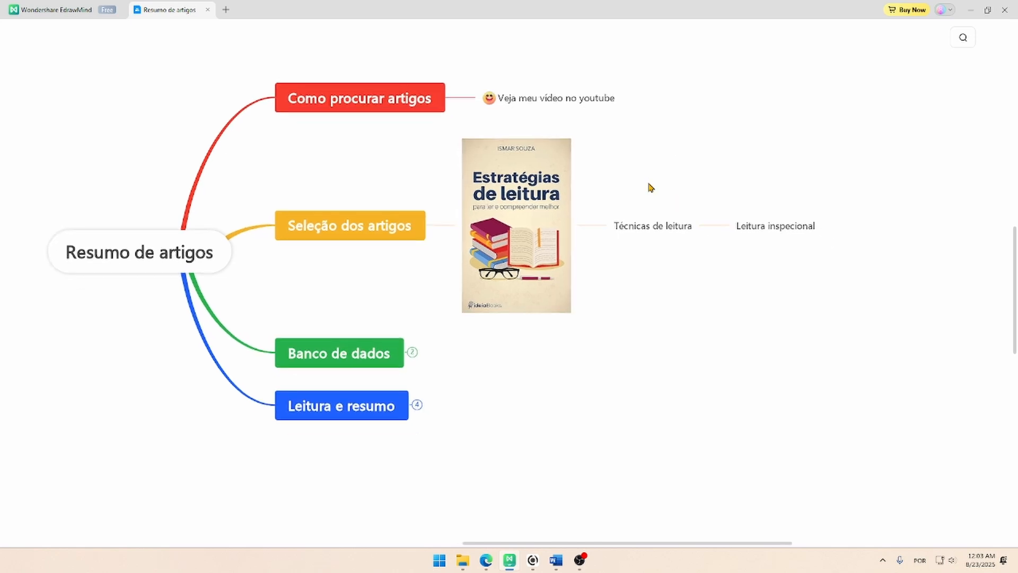
pyautogui.click(651, 232)
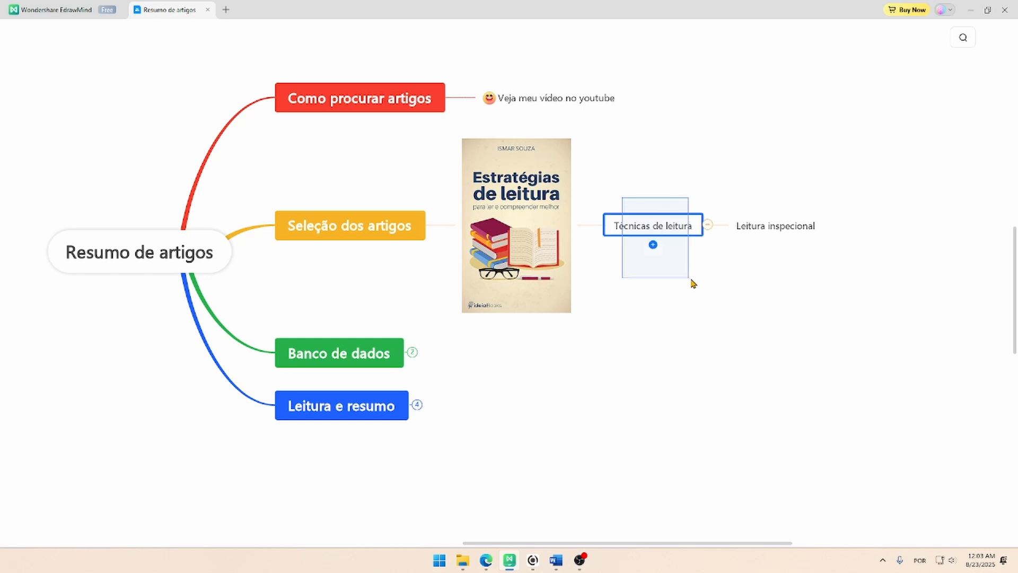
pyautogui.moveTo(719, 264); pyautogui.dragTo(846, 189)
pyautogui.click(829, 210)
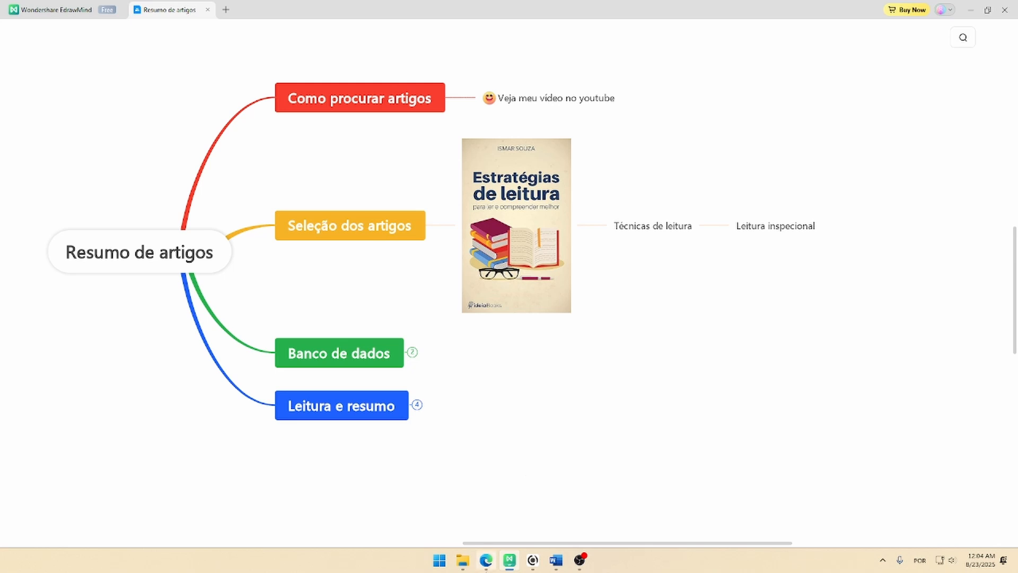
# - Switch to the Edge browser and search Consensus for "procure artigos de como emagrecer na literatura brasileira"
pyautogui.click(486, 560)
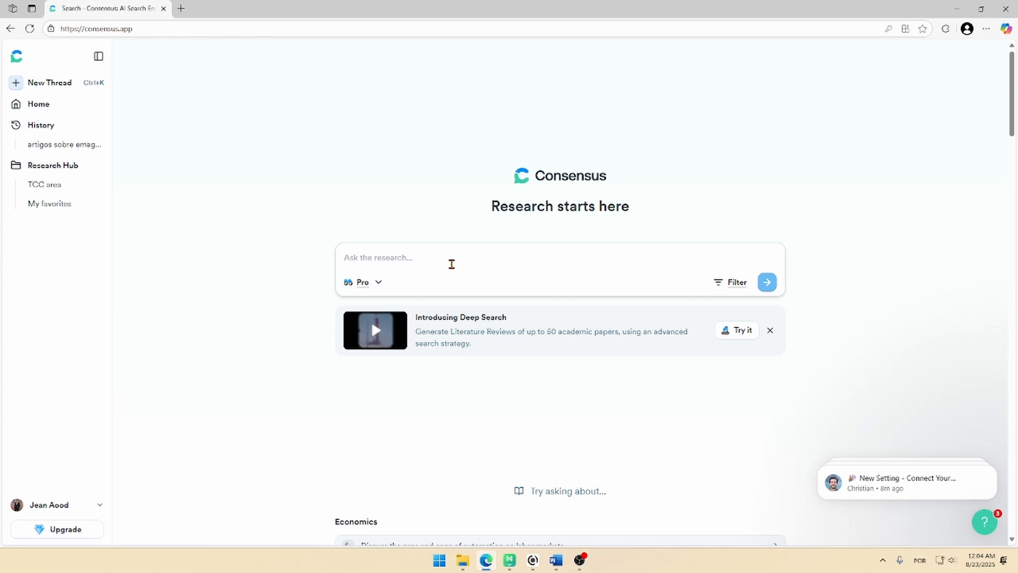
pyautogui.write('procure art')
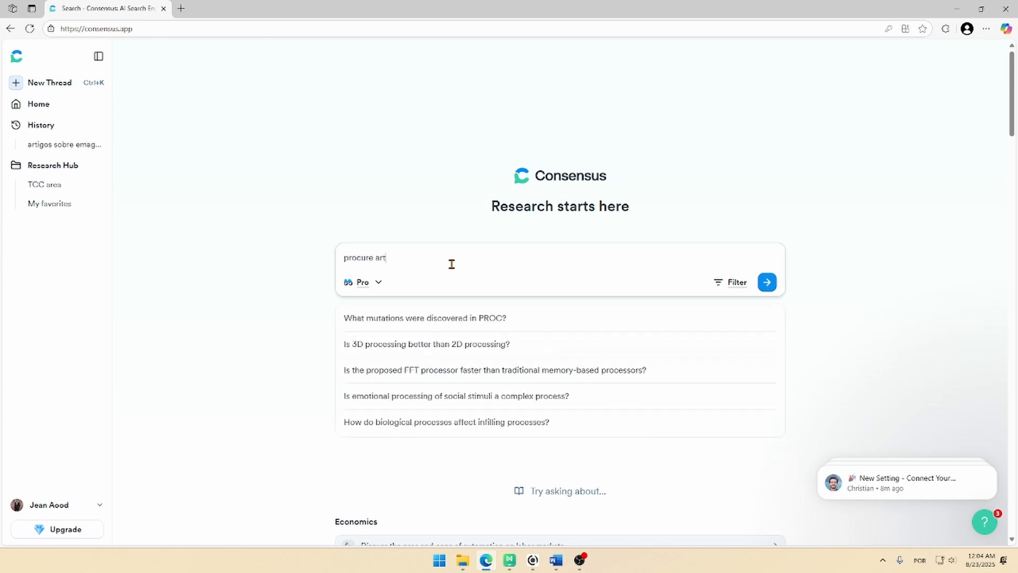
pyautogui.write('igos de como emagrecer na literatura brasileira')
pyautogui.press('Return')
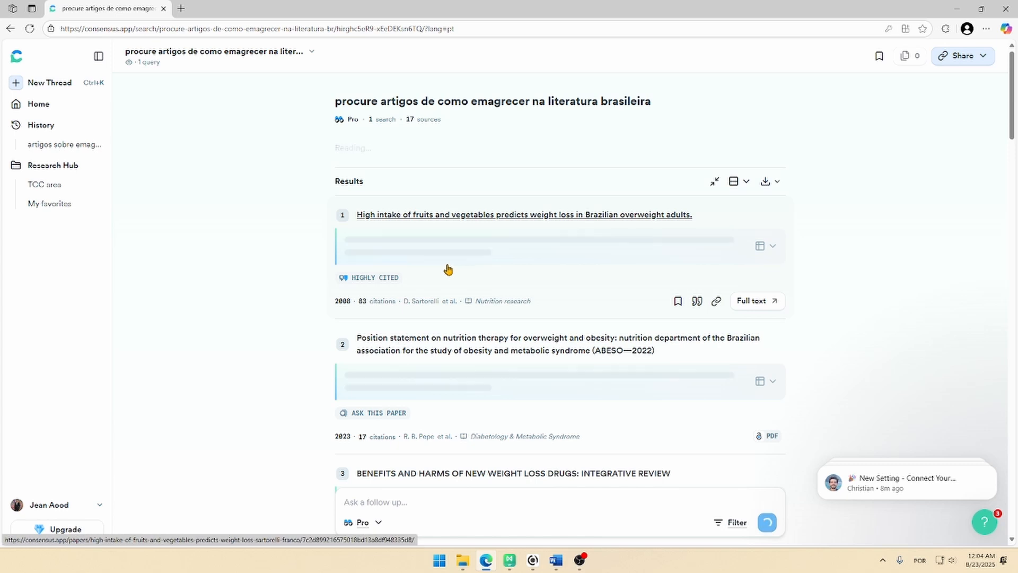
# - Open the full text of "High intake of fruits and vegetables predicts weight loss in Brazilian overweight adults", accepting all cookies and dismissing the promotional pop-up
pyautogui.scroll(-2, 285, 317)
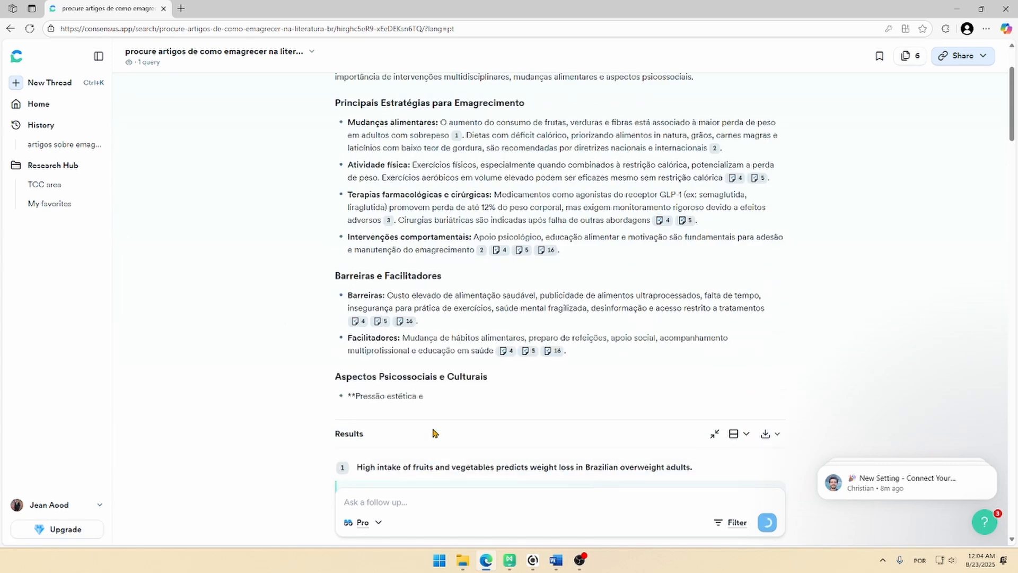
pyautogui.scroll(-4, 433, 433)
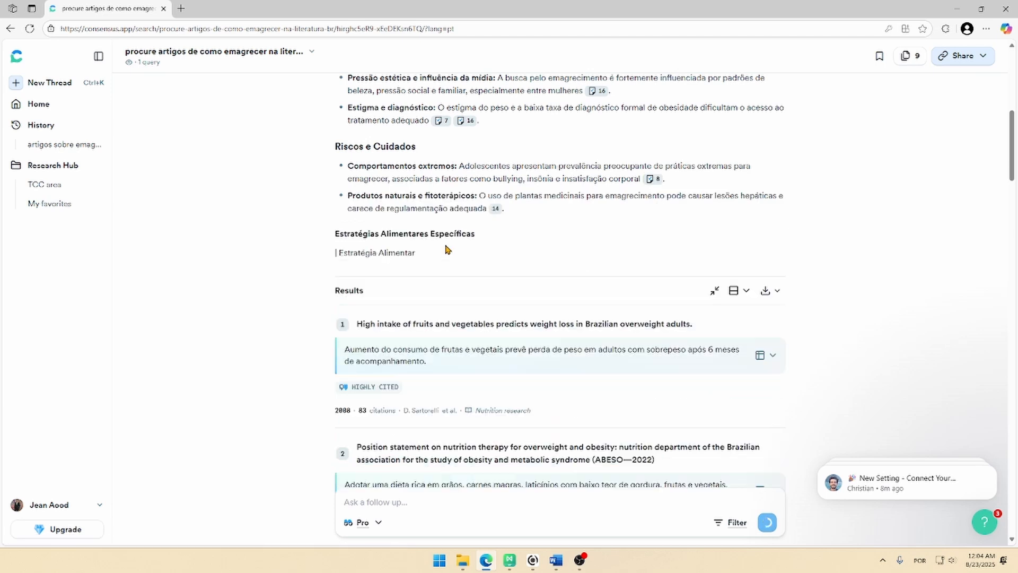
pyautogui.click(412, 385)
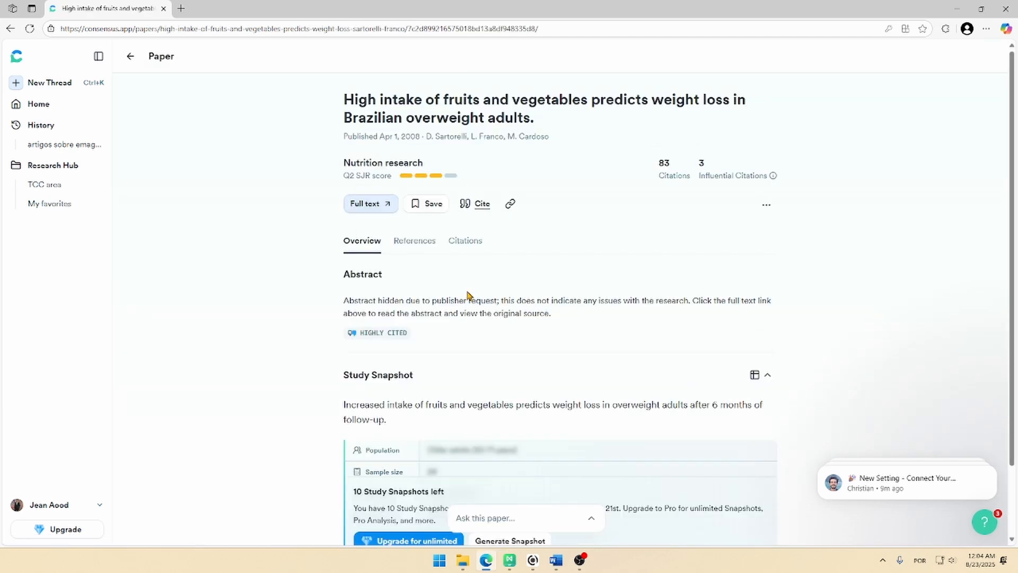
pyautogui.click(370, 204)
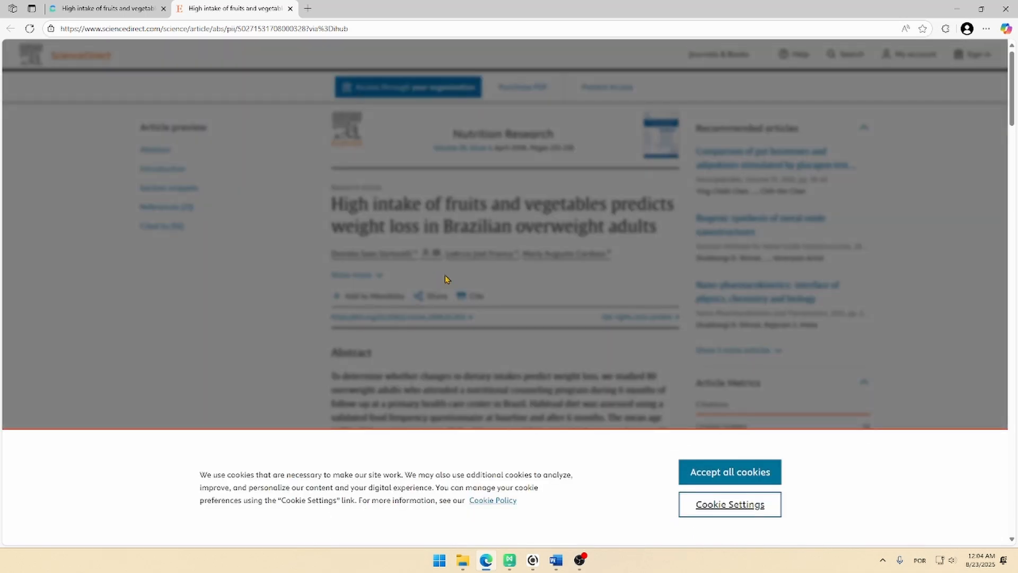
pyautogui.click(713, 474)
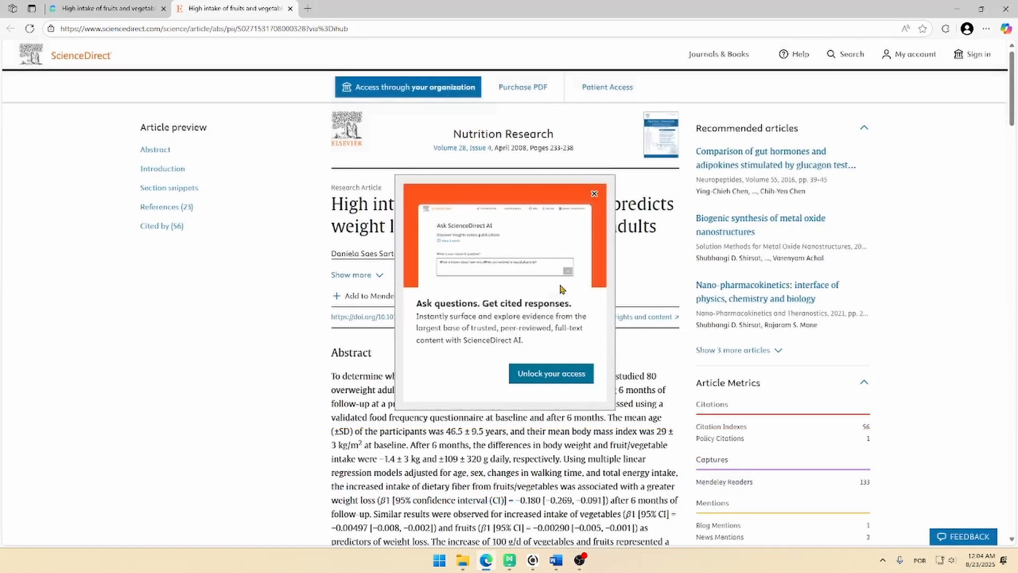
pyautogui.click(595, 194)
# - Return to the Consensus results and open the paper "Benefits and Harms of New Weight Loss Drugs: Integrative Review"
pyautogui.click(109, 8)
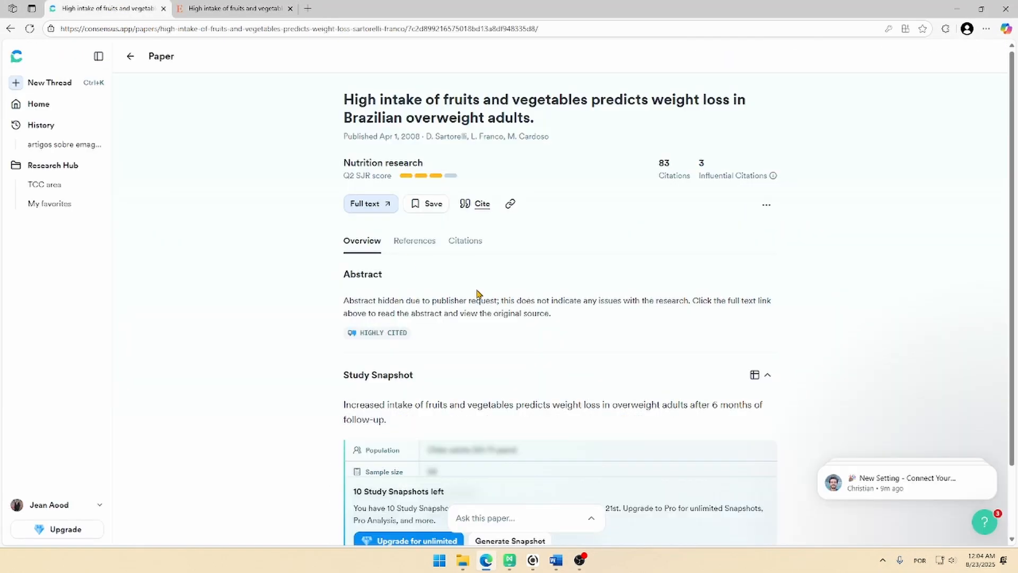
pyautogui.scroll(-2, 477, 291)
pyautogui.hotkey('alt', 'Left')
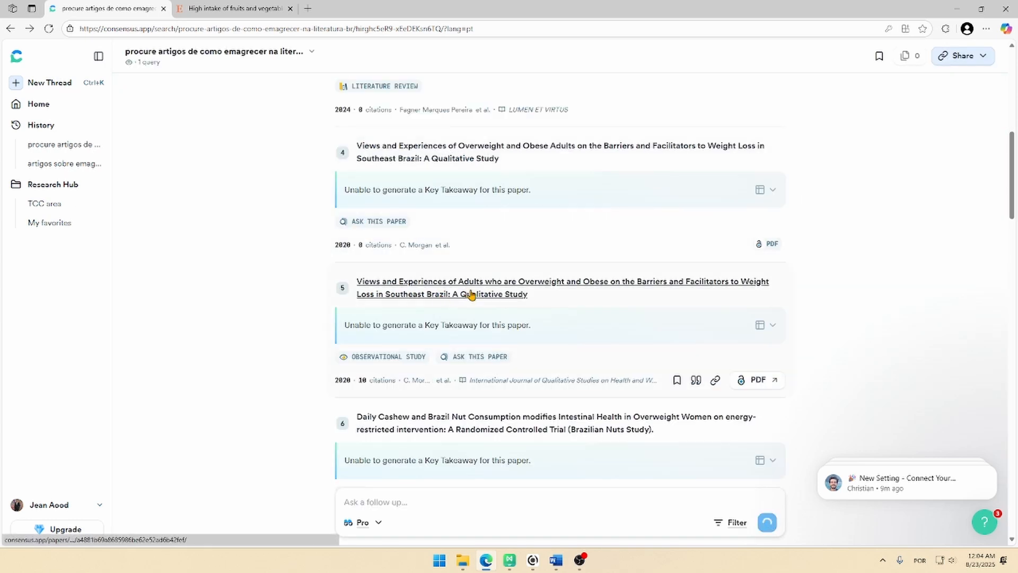
pyautogui.scroll(4, 469, 294)
pyautogui.scroll(-2, 471, 296)
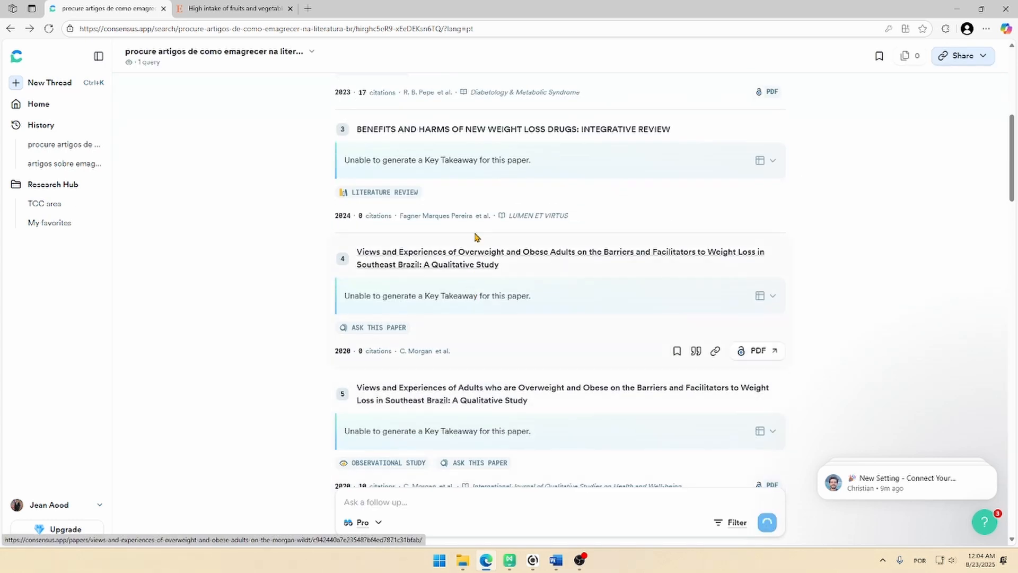
pyautogui.click(479, 137)
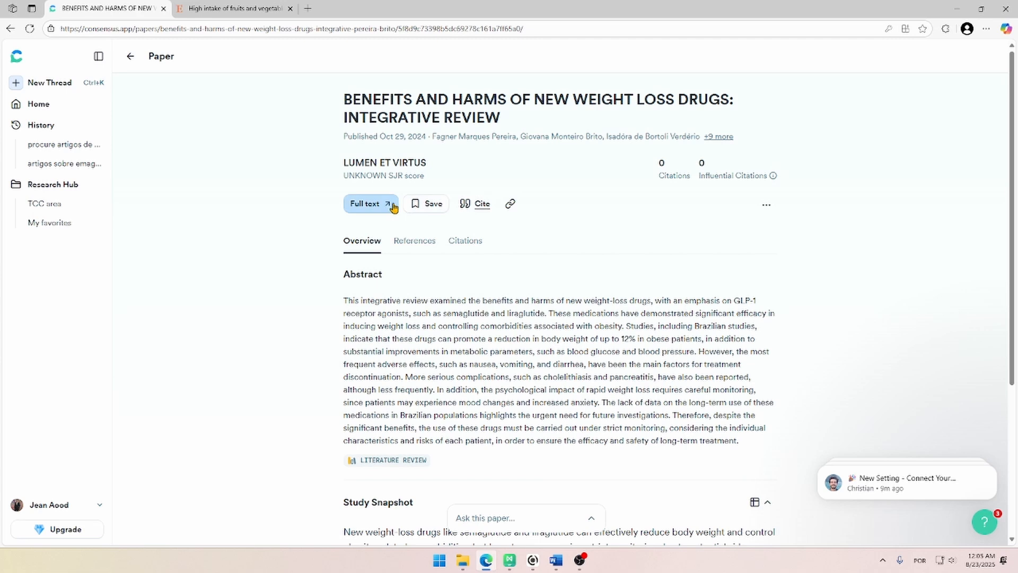
# - Open the weight loss drugs paper's full text page and display its Portuguese PDF
pyautogui.click(371, 203)
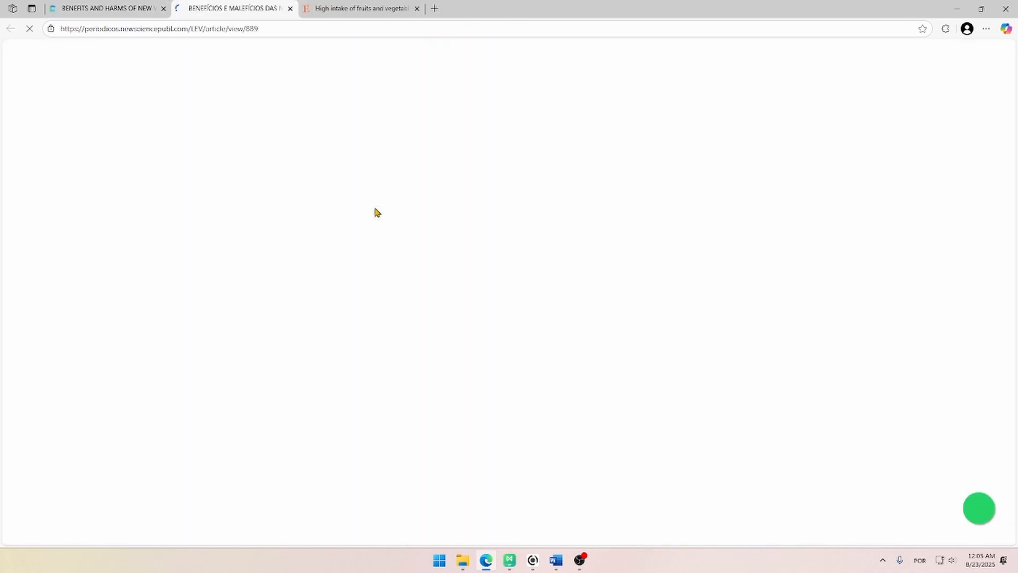
pyautogui.scroll(-4, 396, 200)
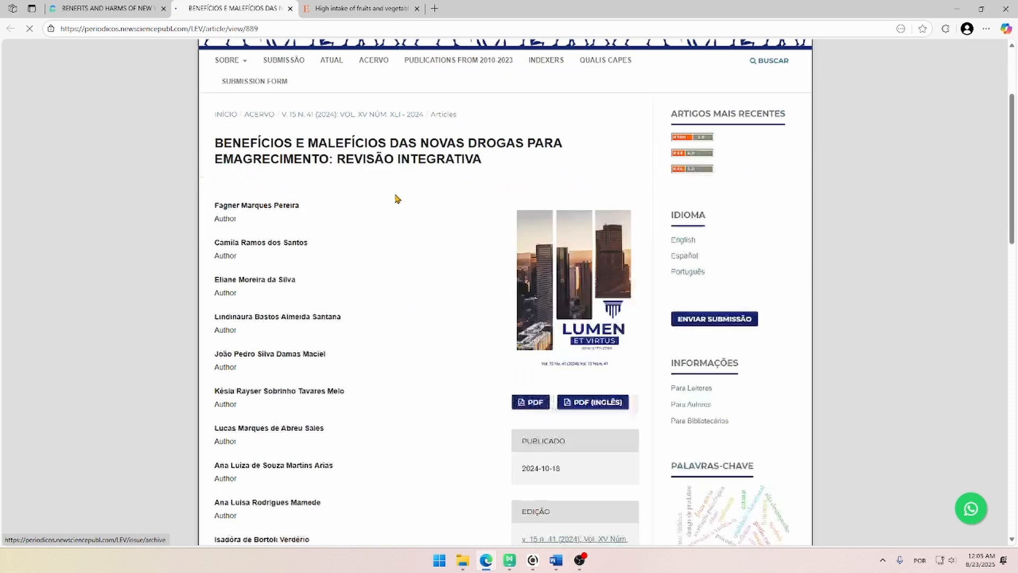
pyautogui.click(529, 340)
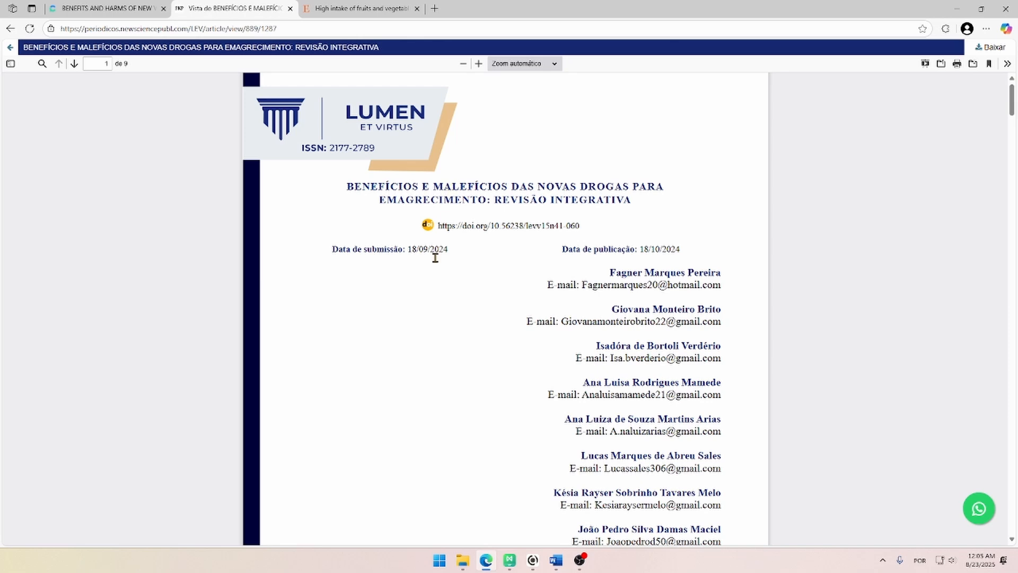
# - Skim the article's opening pages through the Introdução and Referencial Teórico sections, and go back to the Resumo
pyautogui.scroll(-10, 435, 257)
pyautogui.scroll(-3, 428, 297)
pyautogui.scroll(15, 429, 297)
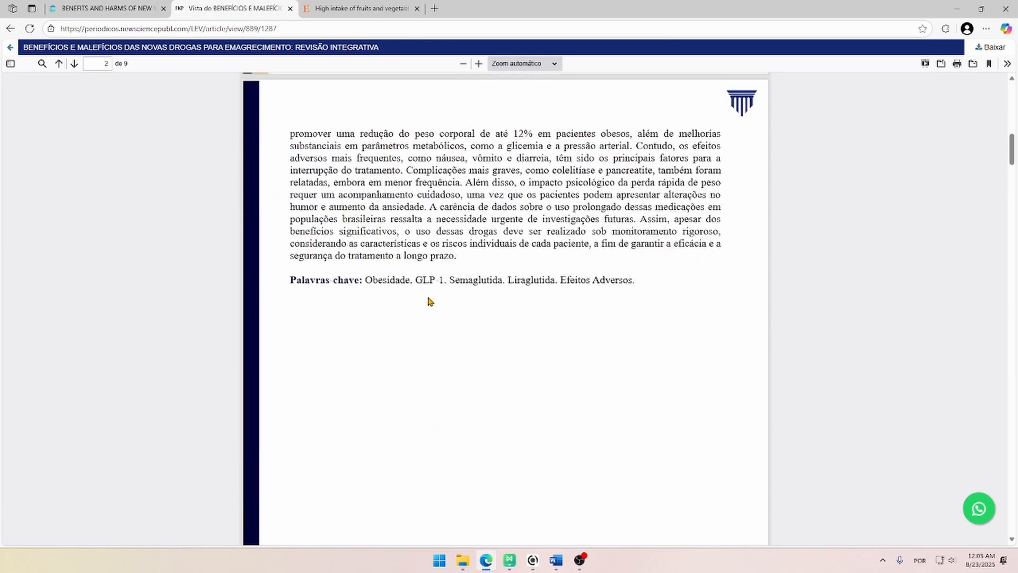
pyautogui.scroll(-20, 429, 297)
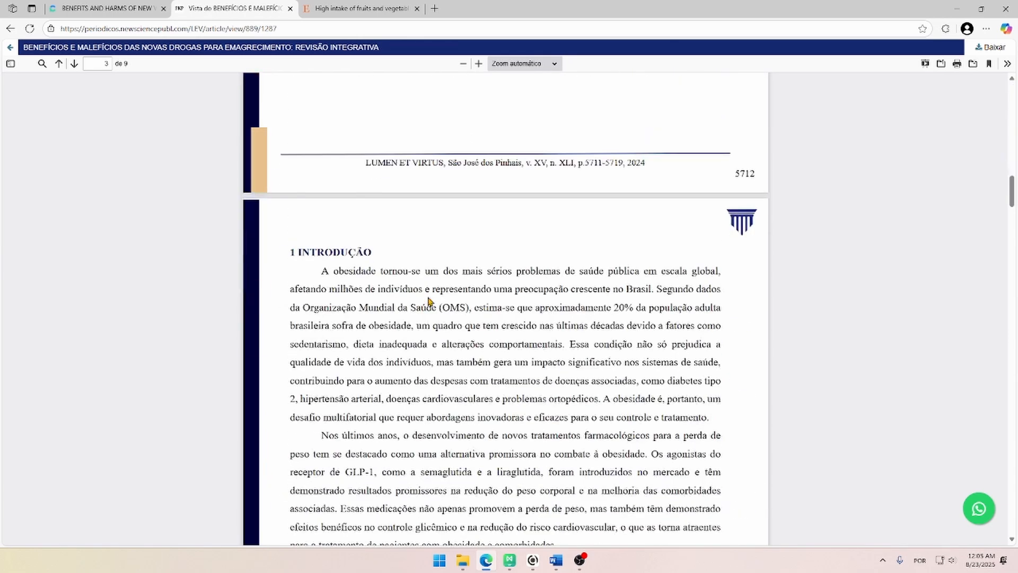
pyautogui.moveTo(1012, 236); pyautogui.dragTo(945, 333)
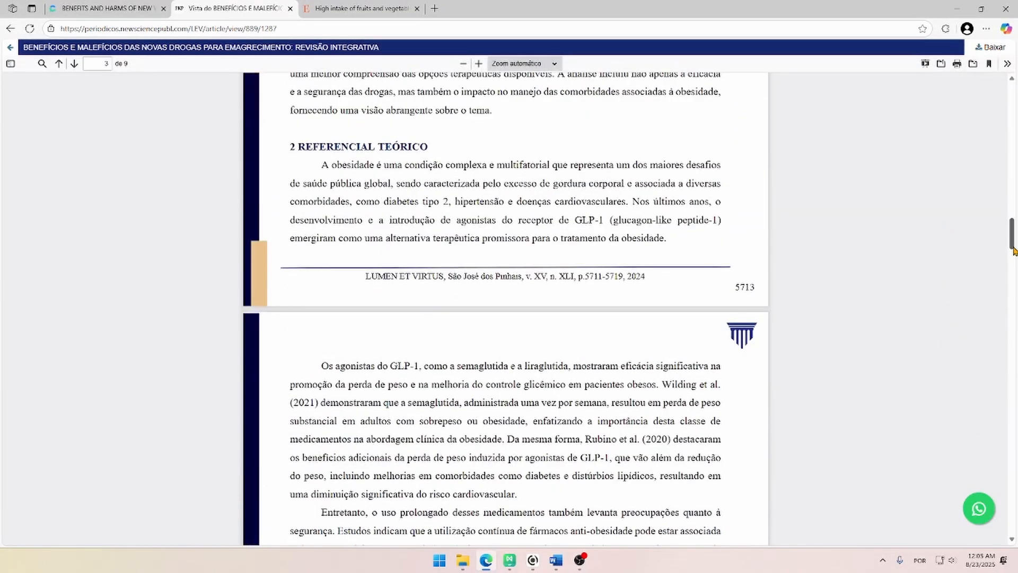
pyautogui.moveTo(1016, 248); pyautogui.dragTo(921, 148)
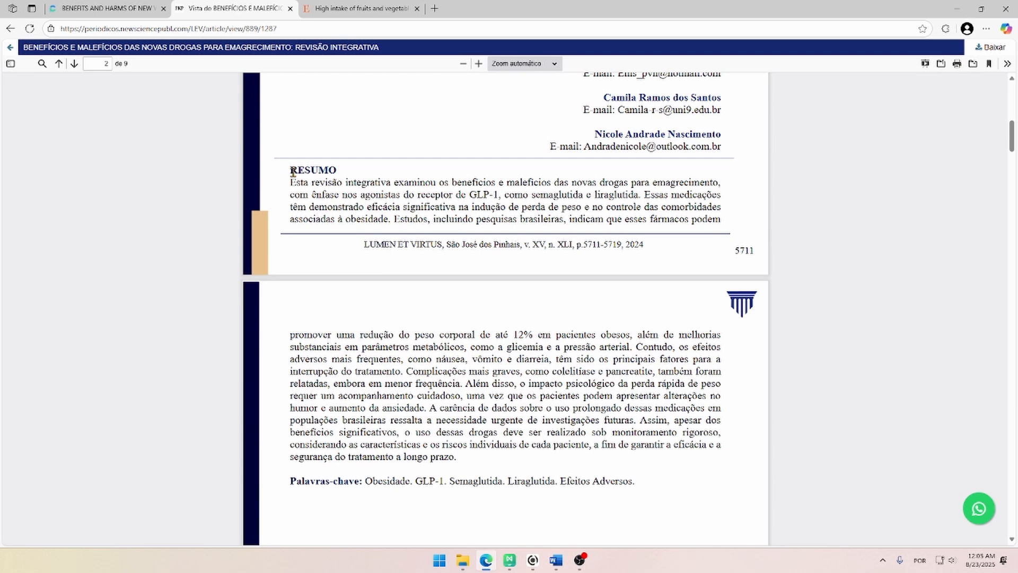
# - Highlight the Resumo heading and the abstract's first paragraph on the article's first page, and clear the selection
pyautogui.moveTo(292, 171); pyautogui.dragTo(340, 171)
pyautogui.click(340, 173)
pyautogui.moveTo(291, 182); pyautogui.dragTo(719, 225)
pyautogui.click(741, 170)
pyautogui.moveTo(291, 182); pyautogui.dragTo(722, 218)
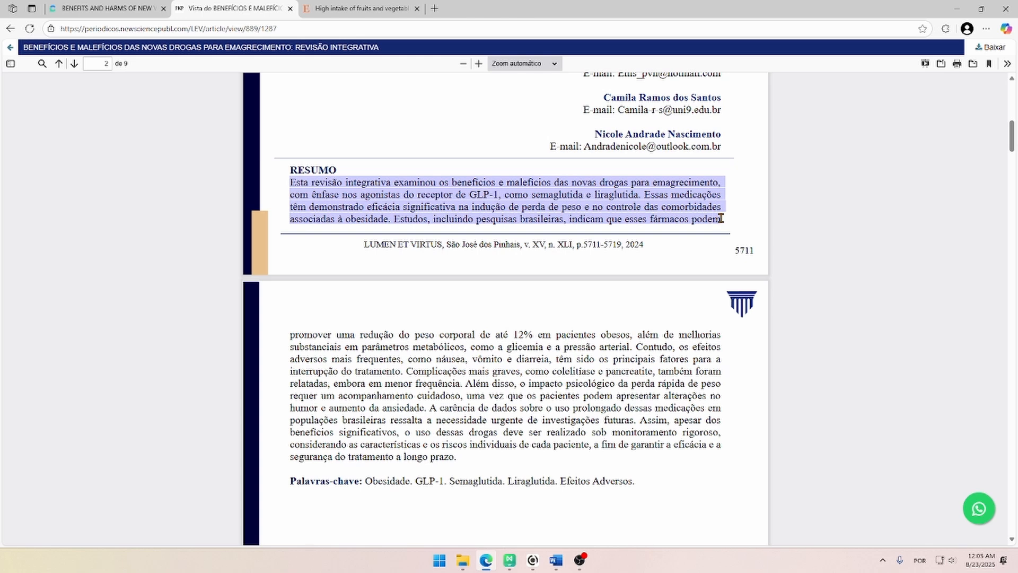
pyautogui.click(740, 166)
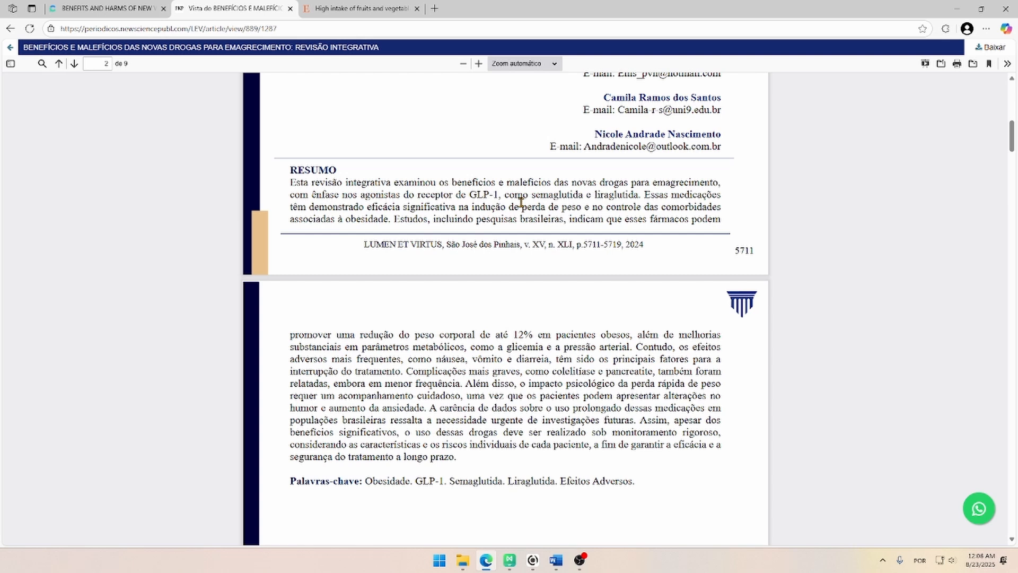
# - Go from the Resumo to section 5, Considerações Finais, and highlight its heading
pyautogui.moveTo(1012, 144); pyautogui.dragTo(1013, 152)
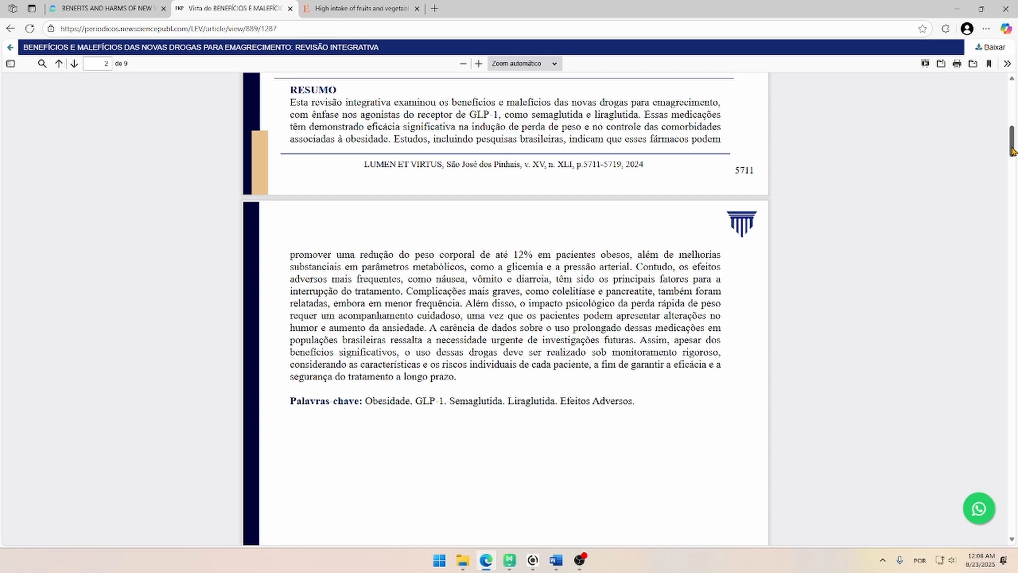
pyautogui.moveTo(1012, 152); pyautogui.dragTo(1000, 402)
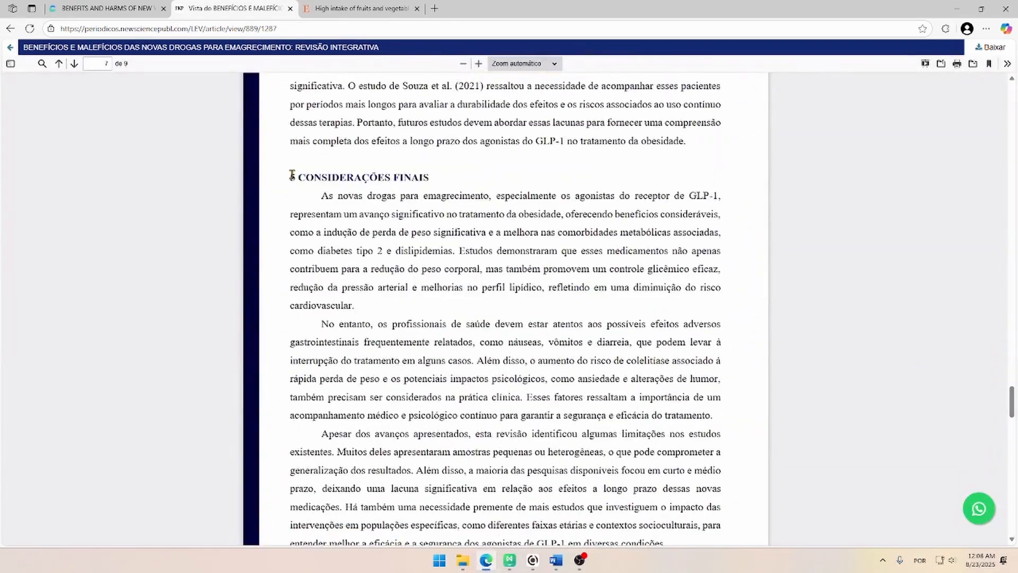
pyautogui.moveTo(290, 177); pyautogui.dragTo(427, 188)
# - Review the Resumo and 1 Introdução sections again, and highlight the text of 5 Considerações Finais
pyautogui.moveTo(1013, 409); pyautogui.dragTo(992, 144)
pyautogui.scroll(1, 992, 144)
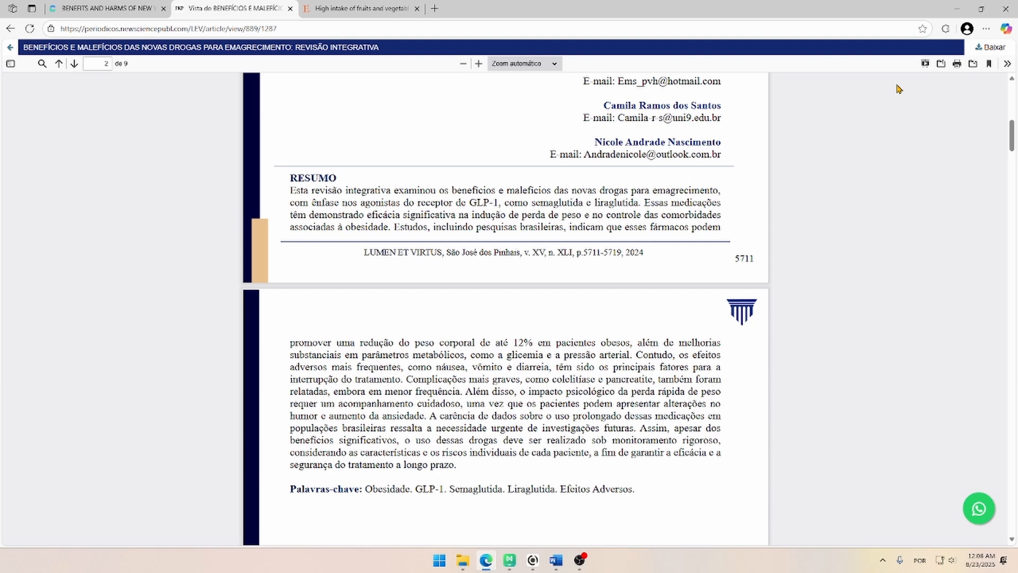
pyautogui.moveTo(1014, 137); pyautogui.dragTo(1014, 139)
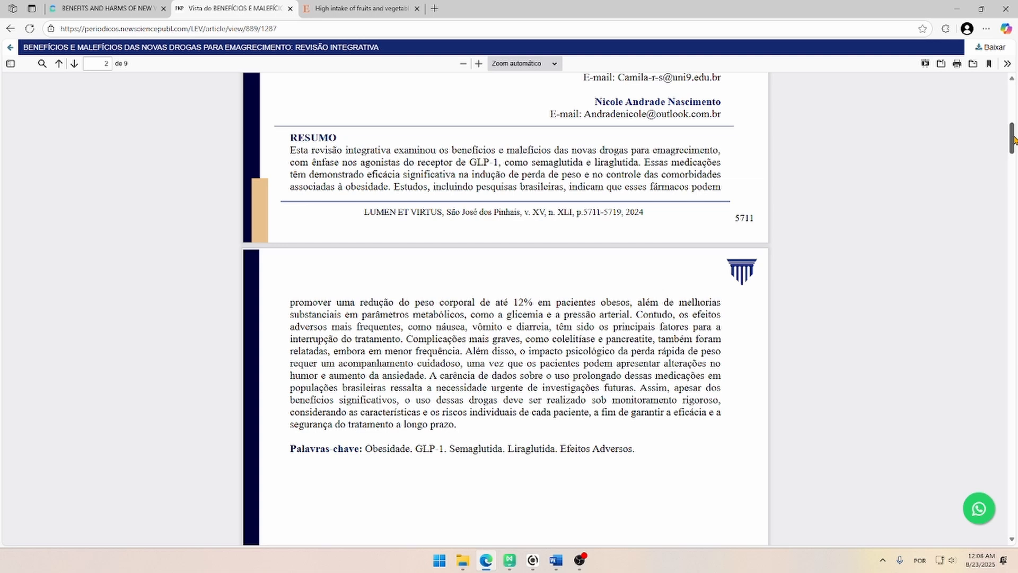
pyautogui.moveTo(1013, 139); pyautogui.dragTo(976, 199)
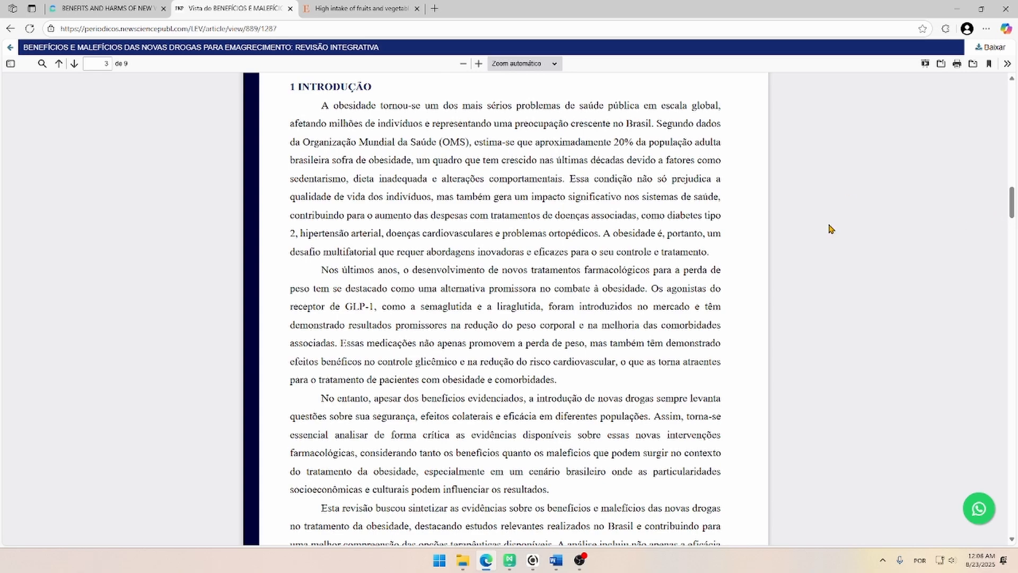
pyautogui.moveTo(1013, 207); pyautogui.dragTo(1013, 407)
pyautogui.moveTo(324, 158); pyautogui.dragTo(364, 159)
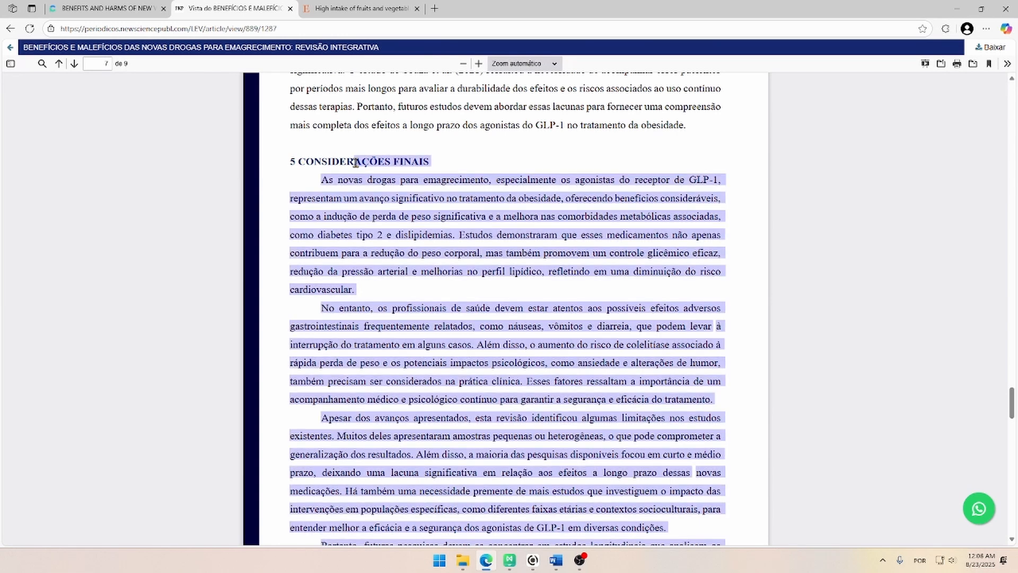
# - Clear the article's text selection, switch to the EdrawMind map, and expand the Banco de dados branch
pyautogui.click(433, 173)
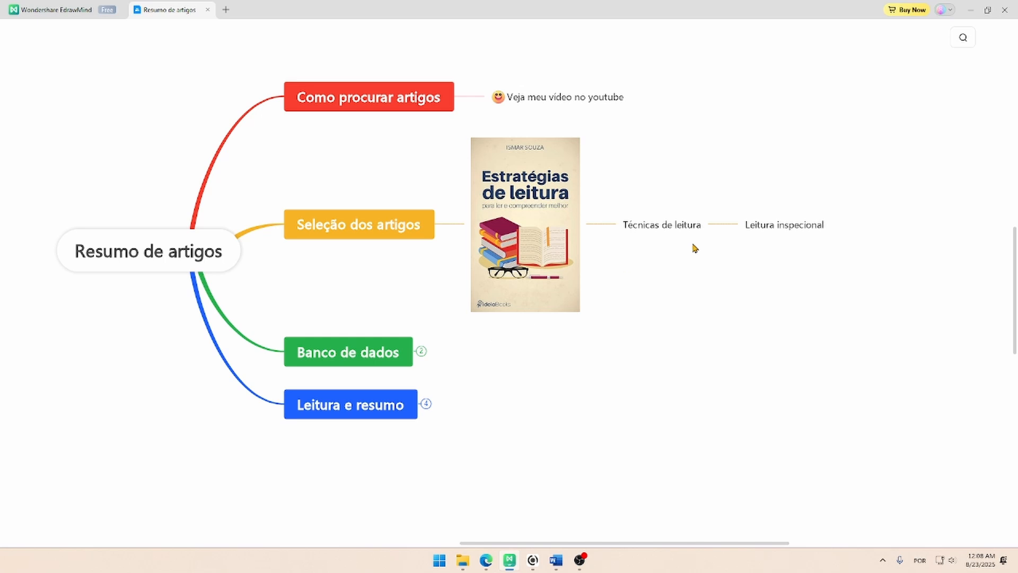
pyautogui.click(819, 223)
pyautogui.click(698, 292)
pyautogui.click(421, 352)
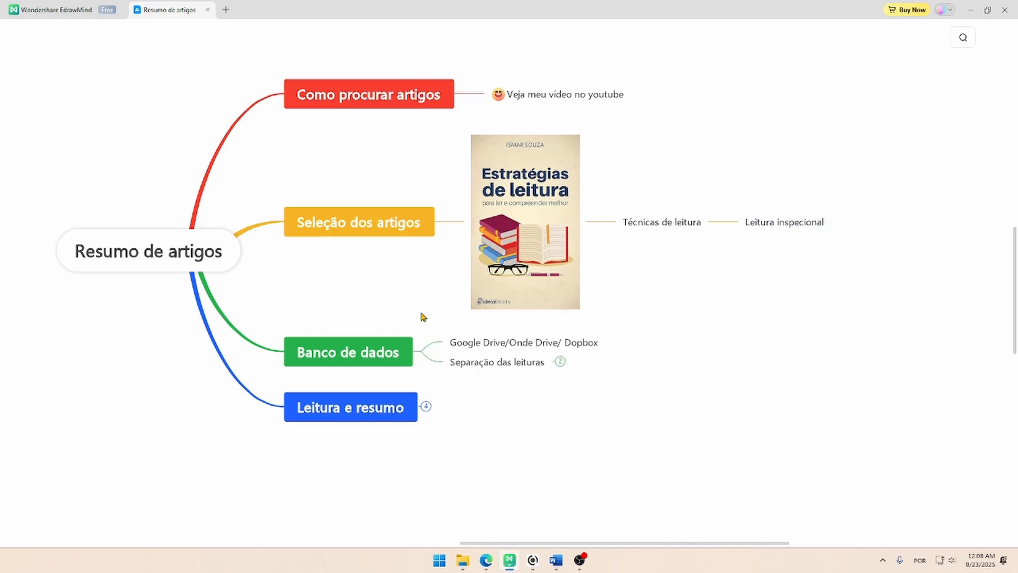
# - Correct the cloud storage subtopic under Banco de dados to read Google Drive/Onde Drive/ Dropbox
pyautogui.moveTo(421, 312); pyautogui.dragTo(621, 376)
pyautogui.click(624, 376)
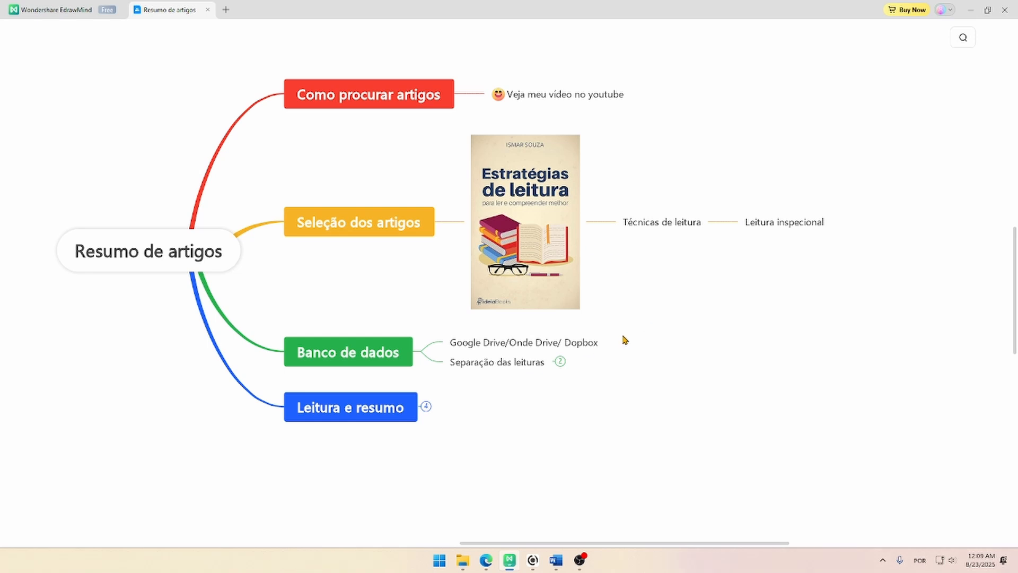
pyautogui.moveTo(436, 323); pyautogui.dragTo(626, 384)
pyautogui.click(627, 384)
pyautogui.click(557, 342)
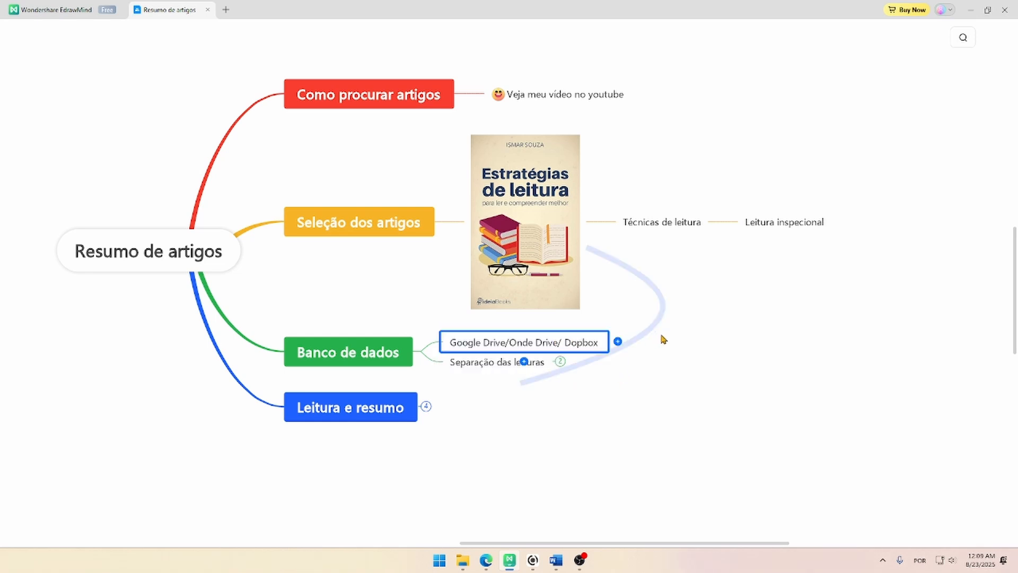
pyautogui.click(666, 344)
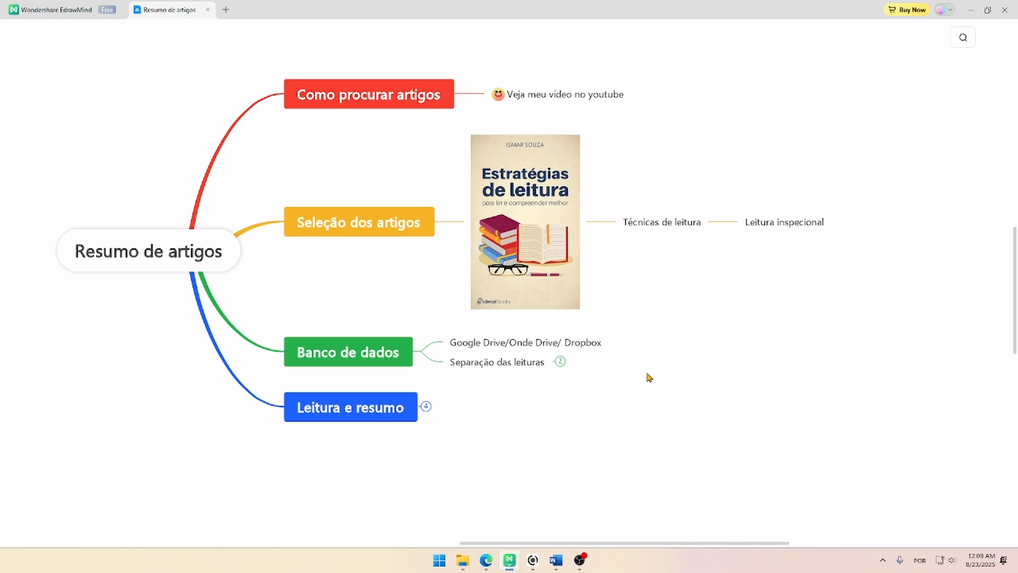
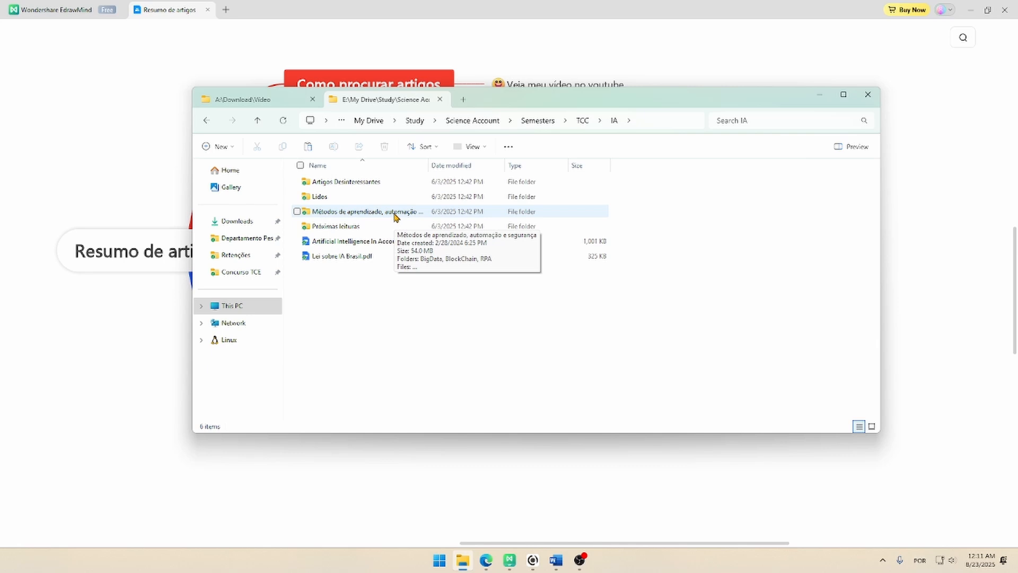
# - Open the Próximas leituras folder inside the IA folder in File Explorer
pyautogui.click(383, 227)
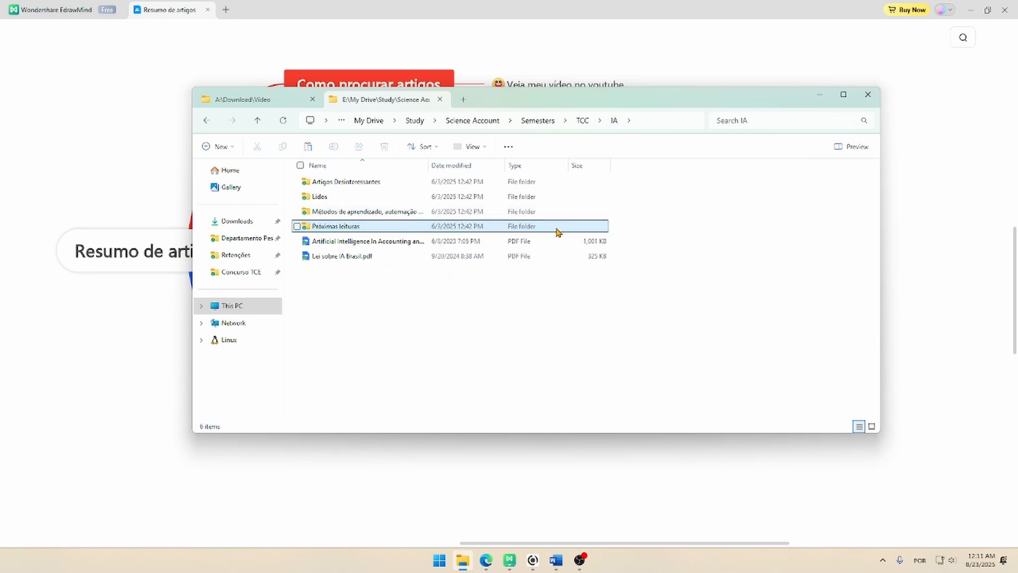
pyautogui.doubleClick(557, 232)
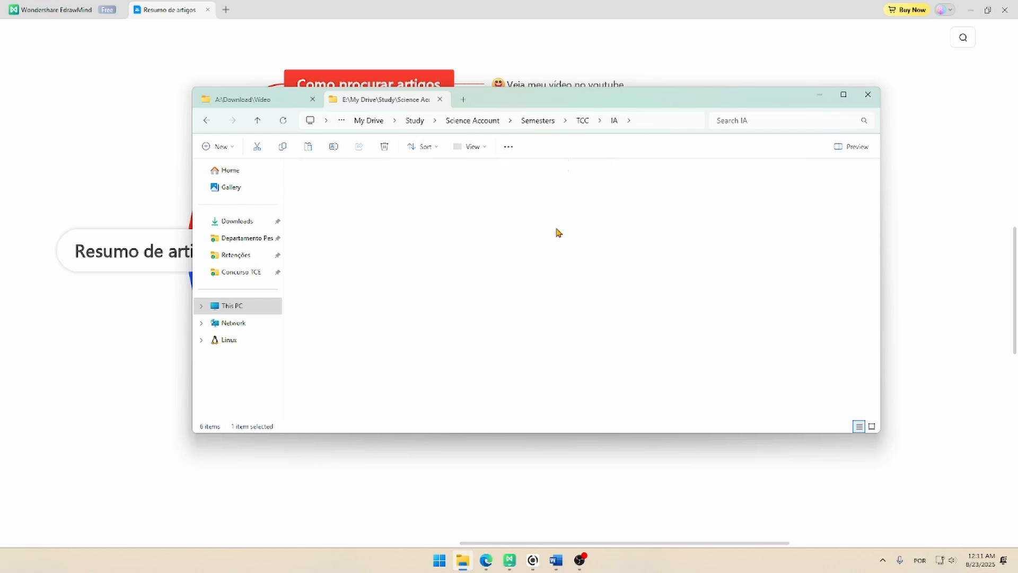
pyautogui.moveTo(667, 184); pyautogui.dragTo(656, 254)
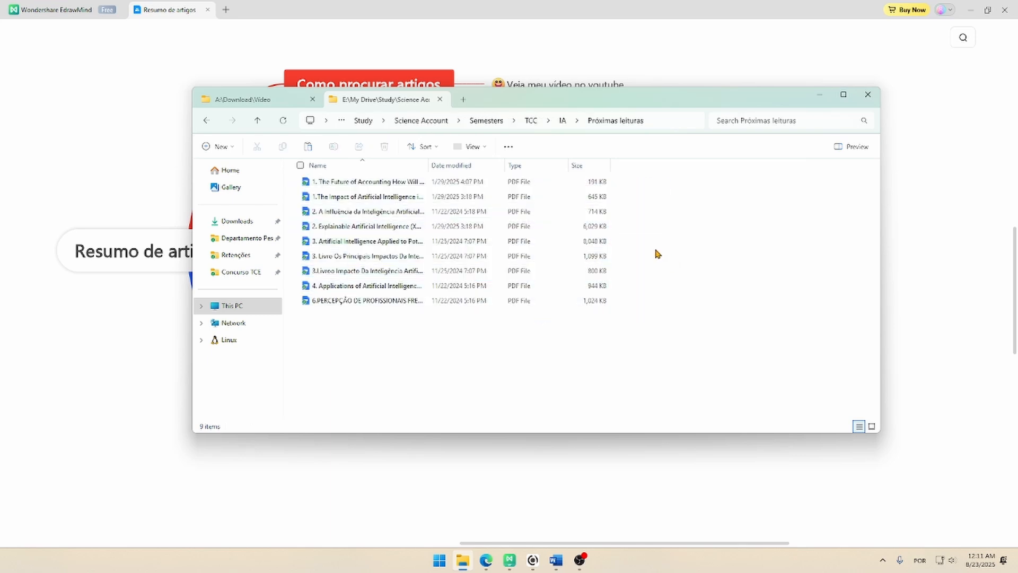
# - Read the full names of the first five PDFs by making each name editable, without renaming any file
pyautogui.click(321, 184)
pyautogui.click(348, 185)
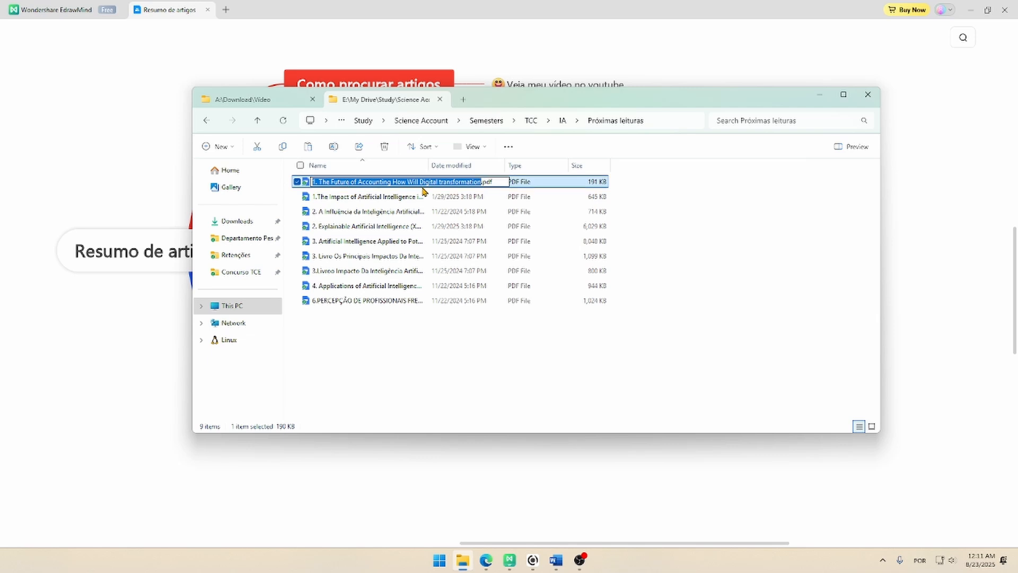
pyautogui.press('Tab')
pyautogui.press('Tab')
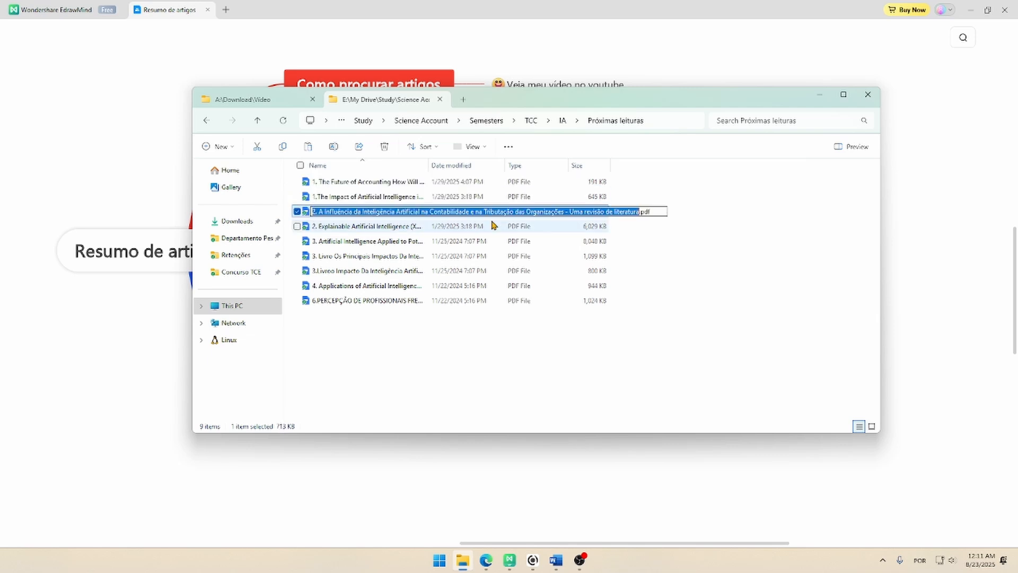
pyautogui.press('Tab')
pyautogui.press('Tab')
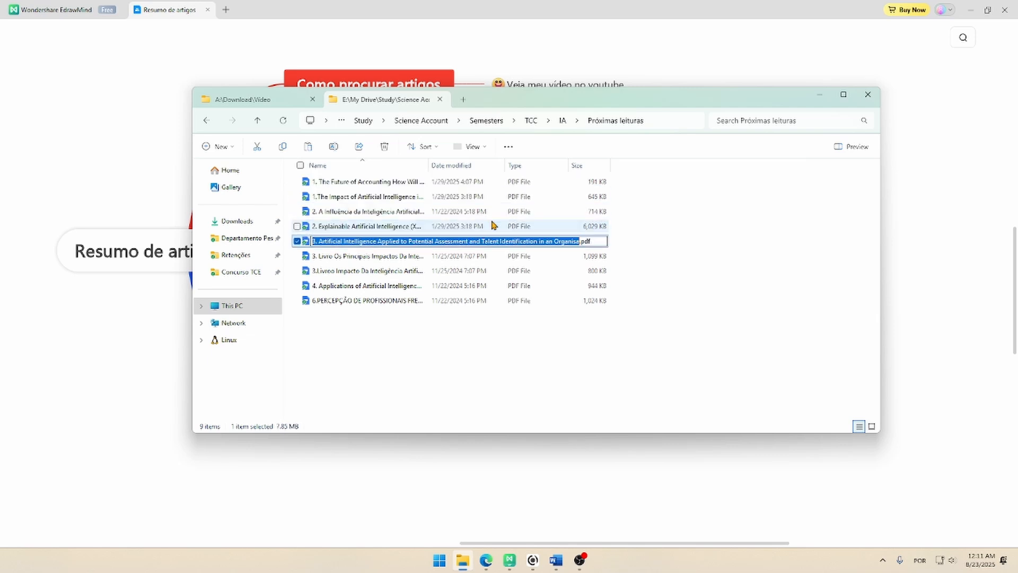
pyautogui.click(632, 218)
# - Show the first PDF's full name, and select the PDFs by priority number, from those numbered 1 through the one numbered 6
pyautogui.click(360, 184)
pyautogui.press('F2')
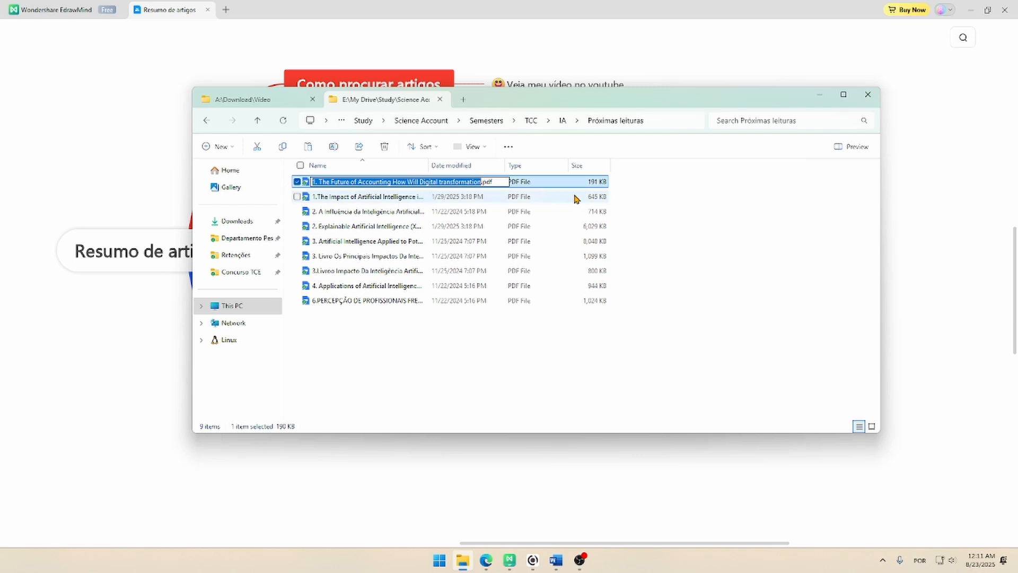
pyautogui.click(678, 189)
pyautogui.moveTo(679, 184); pyautogui.dragTo(552, 204)
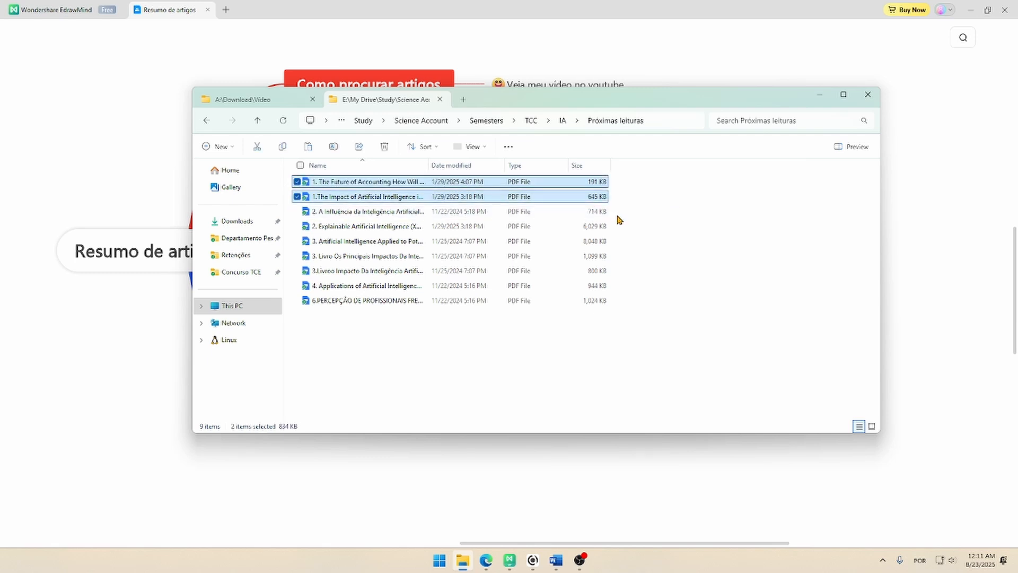
pyautogui.moveTo(622, 218); pyautogui.dragTo(539, 271)
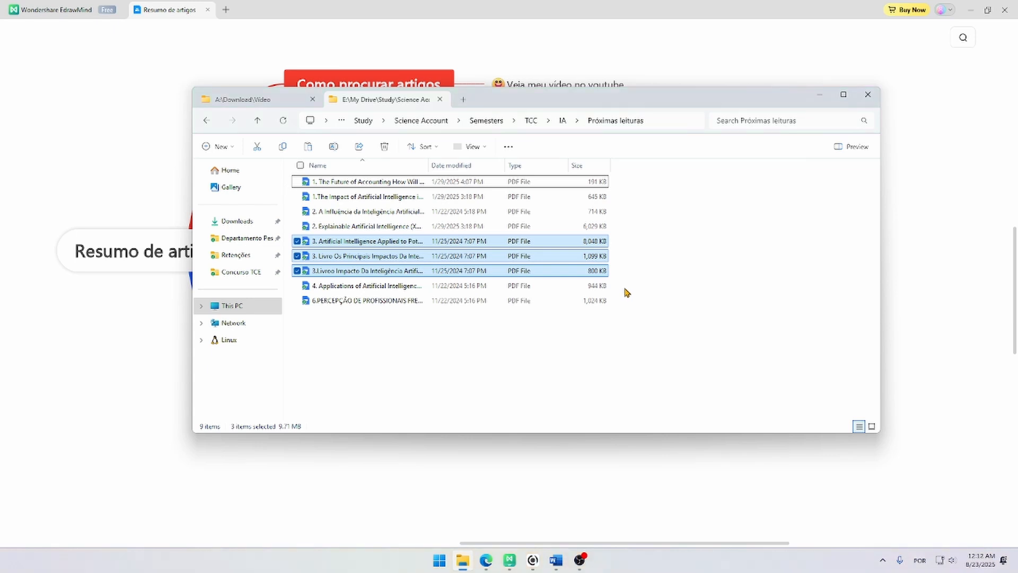
pyautogui.click(503, 285)
pyautogui.click(427, 307)
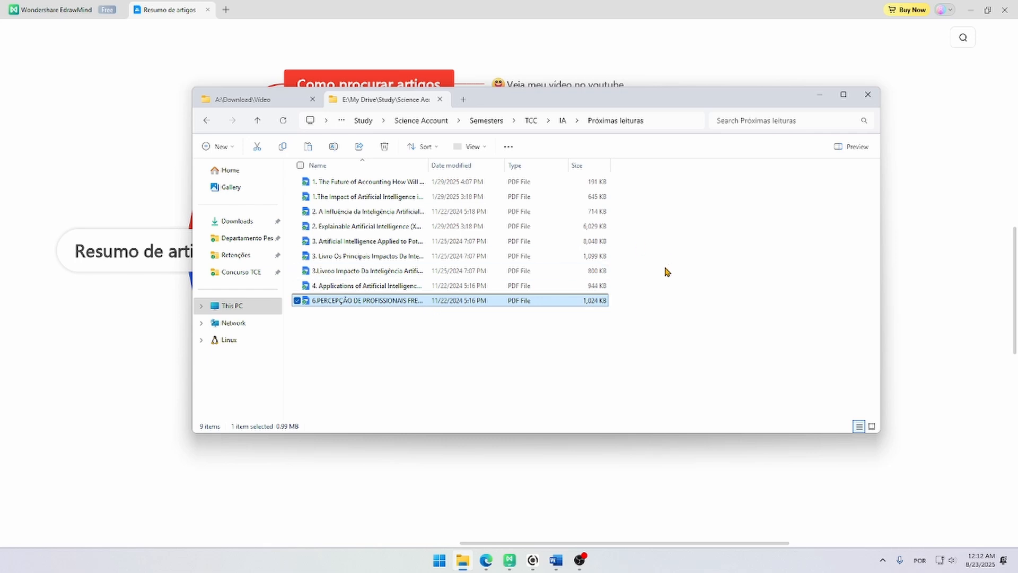
# - Select all nine PDFs in the Próximas leituras folder, and clear the selection
pyautogui.moveTo(657, 324); pyautogui.dragTo(521, 181)
pyautogui.moveTo(638, 185); pyautogui.dragTo(479, 317)
pyautogui.click(479, 318)
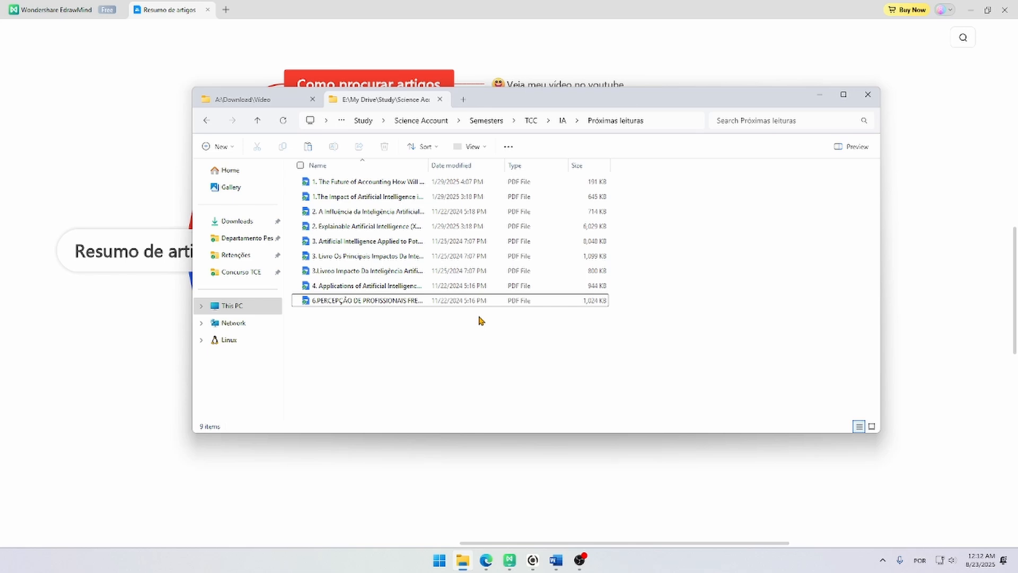
pyautogui.moveTo(645, 180); pyautogui.dragTo(481, 318)
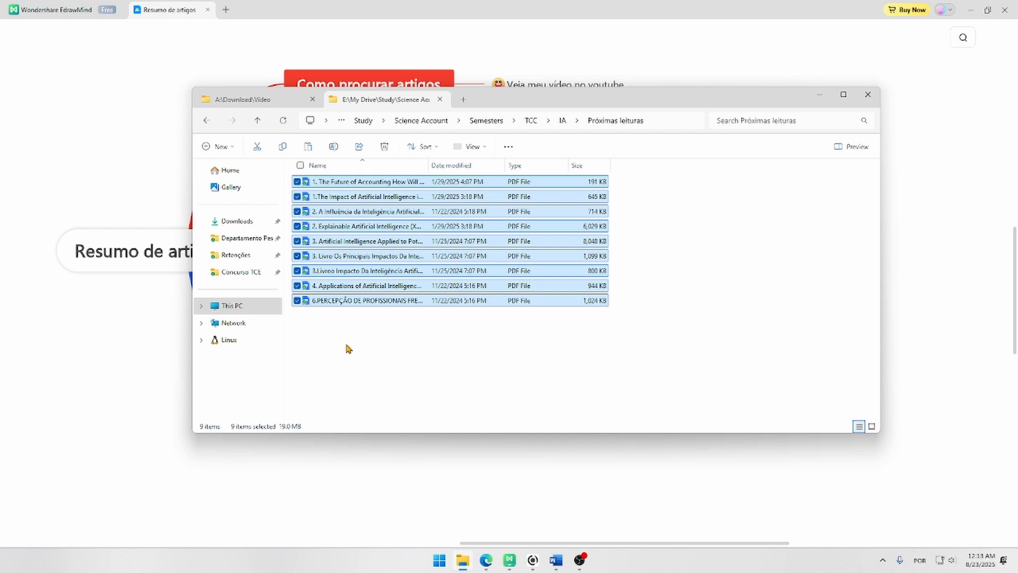
pyautogui.click(345, 348)
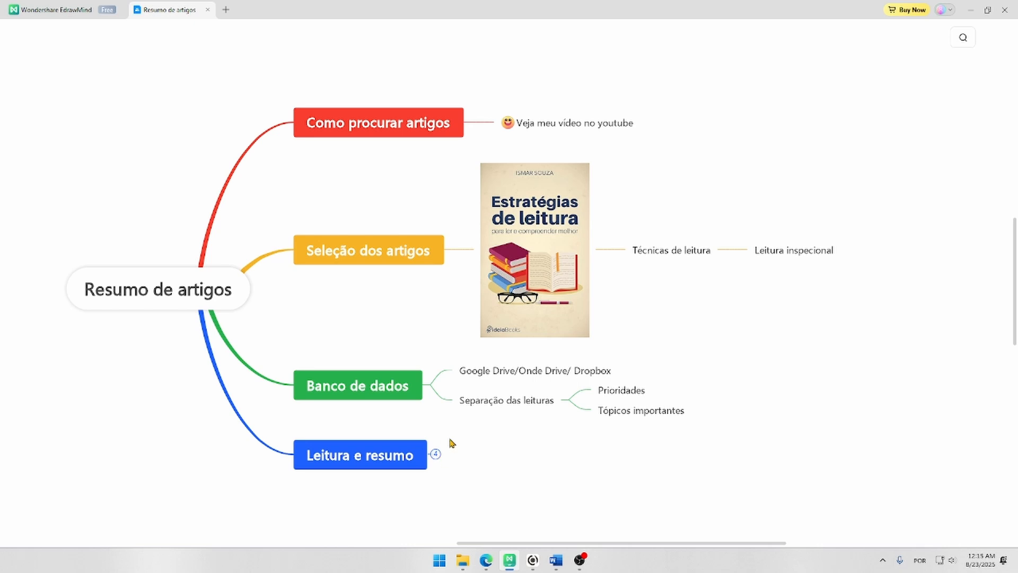
# - Expand the Leitura e resumo branch and its Técnicas de leitura subtopic in the EdrawMind map
pyautogui.click(436, 453)
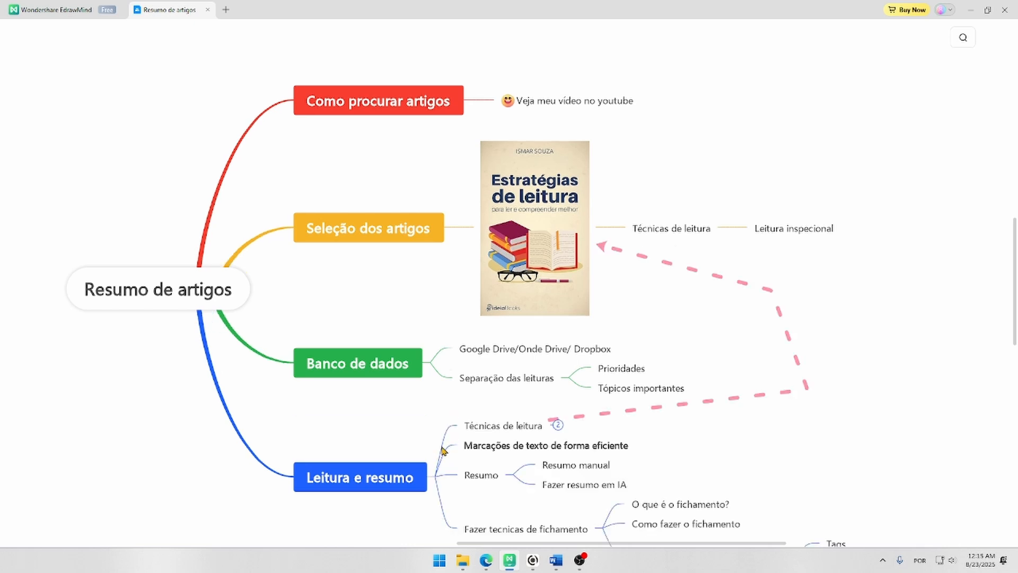
pyautogui.moveTo(461, 407); pyautogui.dragTo(395, 332)
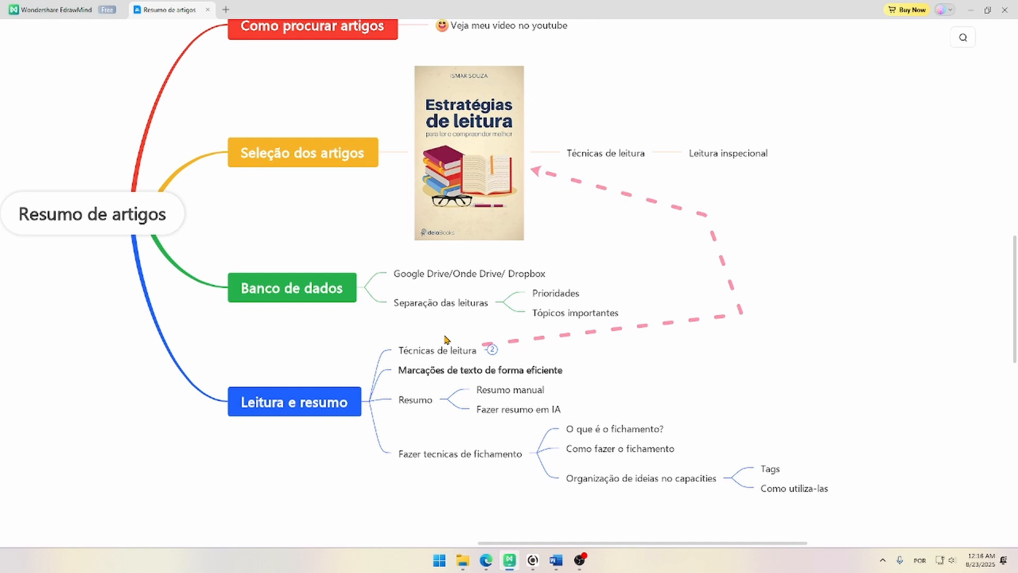
pyautogui.click(492, 350)
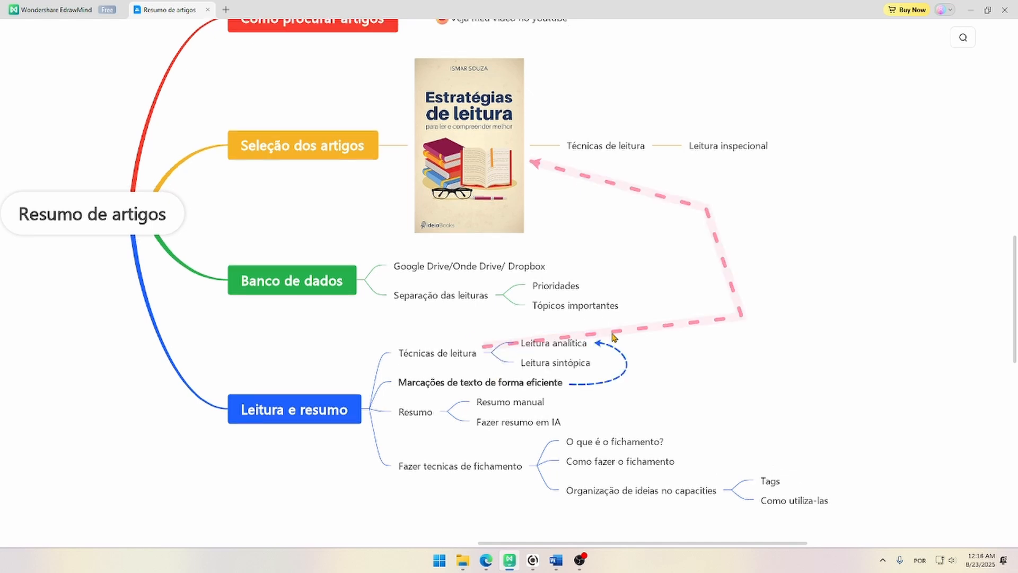
# - Move the lower bend of the pink dashed relationship line slightly upward, and make the Leitura analítica topic bold
pyautogui.click(722, 313)
pyautogui.moveTo(743, 316); pyautogui.dragTo(734, 298)
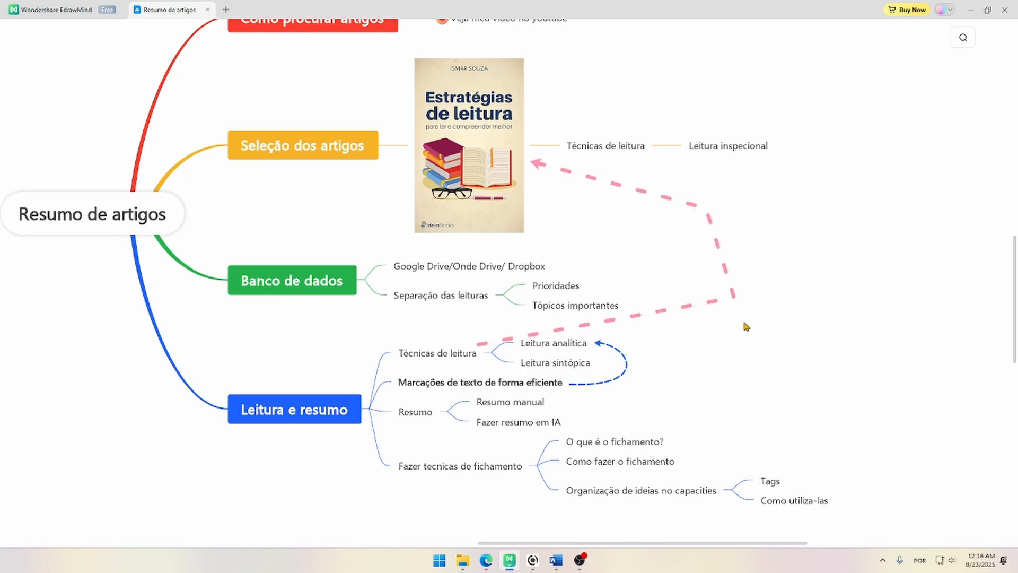
pyautogui.click(566, 348)
# - Open the annotated Controladoria article PDF from File Explorer, and go to its Introdução section
pyautogui.click(463, 560)
pyautogui.doubleClick(530, 271)
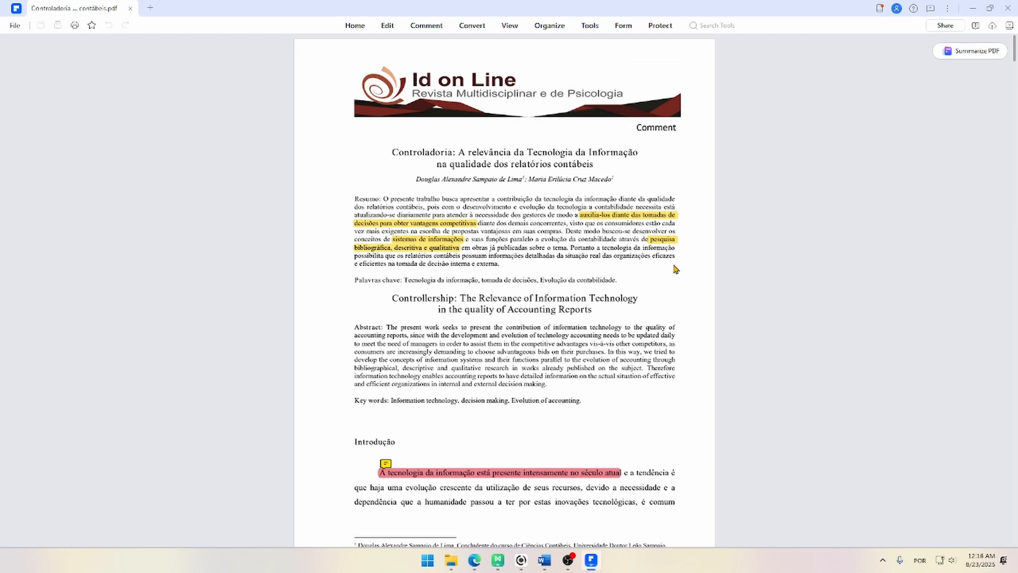
pyautogui.scroll(-5, 727, 277)
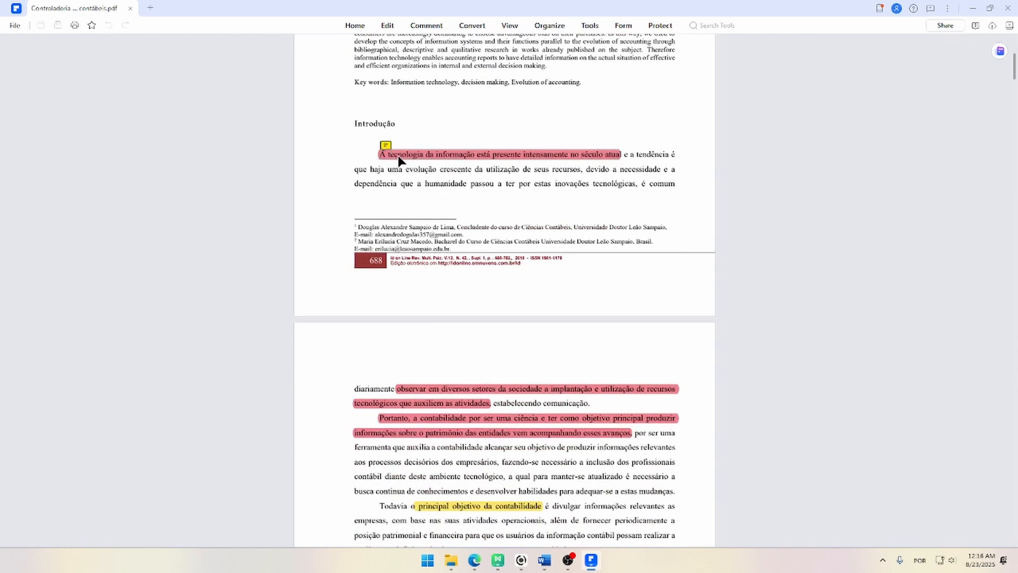
# - Open the note on the first pink highlight in Introdução, select its text Ferramentas tecnologicas, and close the note
pyautogui.click(384, 153)
pyautogui.click(441, 144)
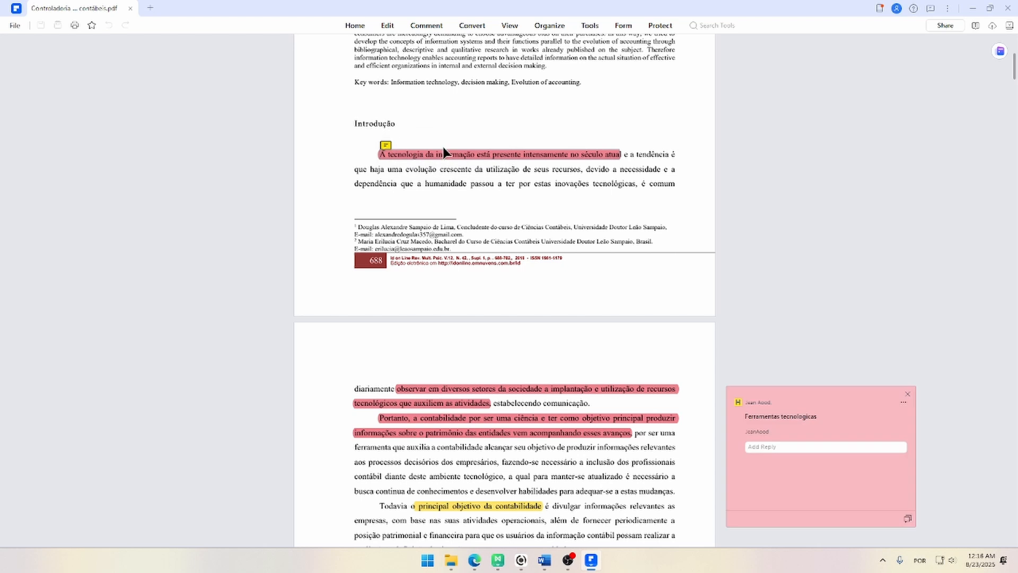
pyautogui.moveTo(749, 415); pyautogui.dragTo(817, 415)
pyautogui.click(781, 335)
pyautogui.click(908, 394)
# - Examine the pink and yellow highlights on the article's second page, including principal objetivo da contabilidade, and return to Introdução
pyautogui.scroll(-5, 763, 321)
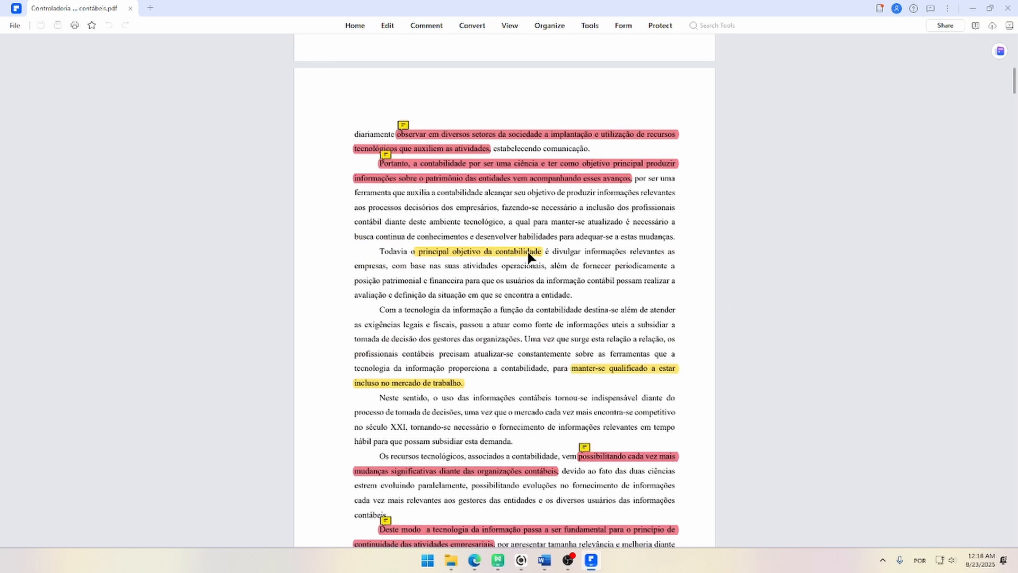
pyautogui.click(462, 137)
pyautogui.click(677, 123)
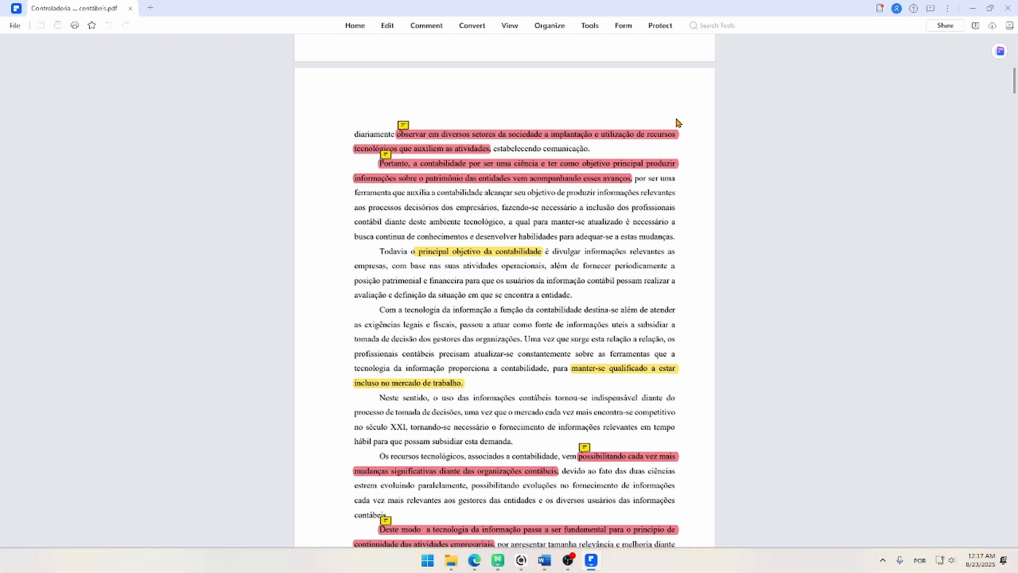
pyautogui.click(476, 251)
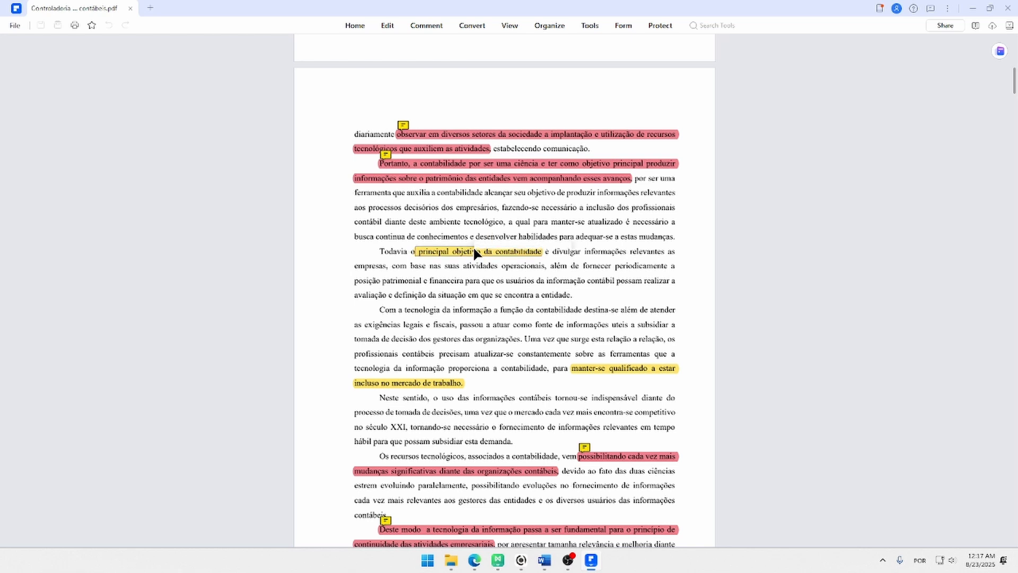
pyautogui.click(587, 253)
pyautogui.scroll(5, 546, 219)
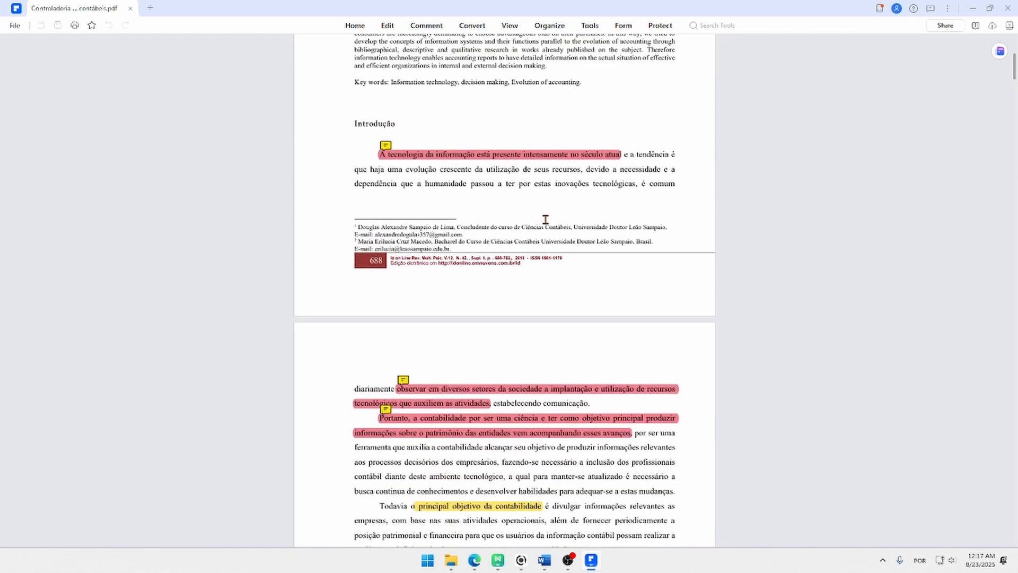
pyautogui.scroll(-1, 546, 219)
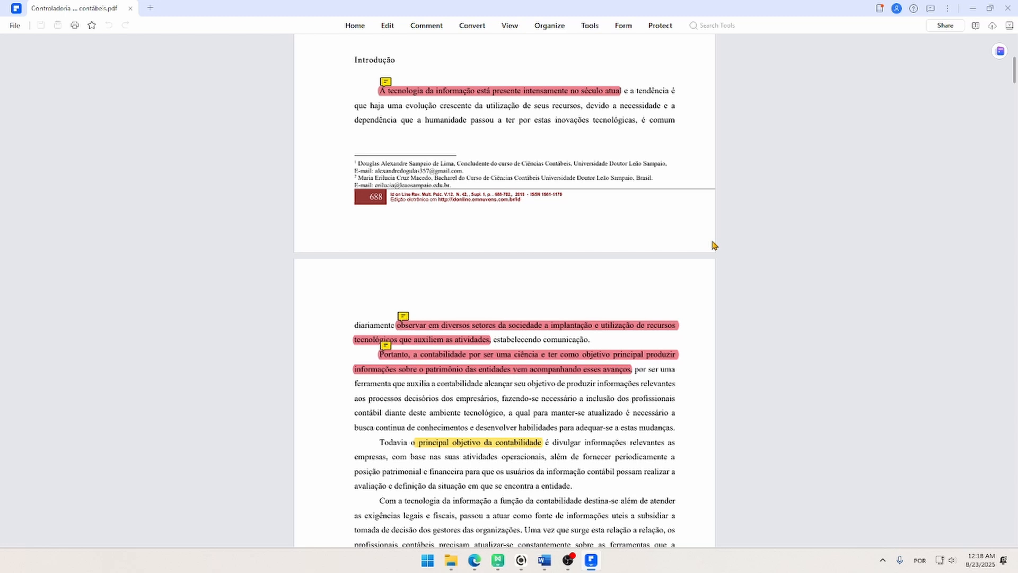
# - Switch back to the EdrawMind map, and make the Leitura sintópica topic bold
pyautogui.hotkey('alt', 'Tab')
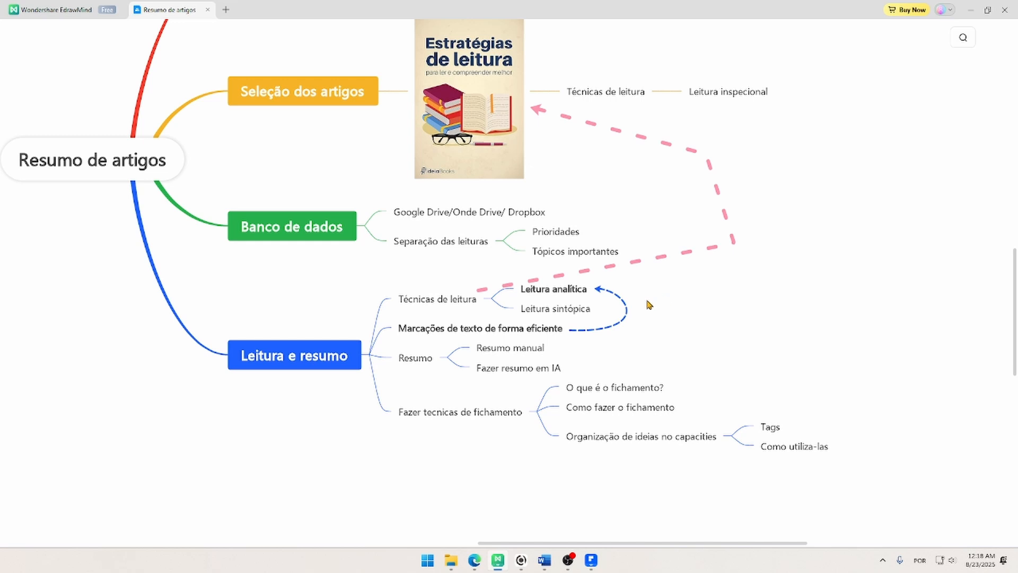
pyautogui.click(587, 315)
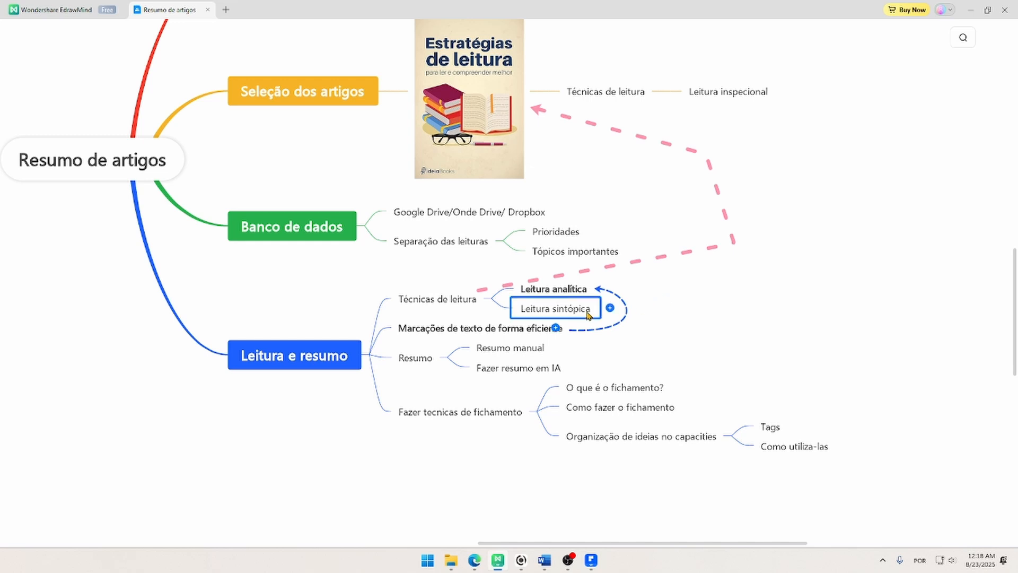
pyautogui.click(710, 315)
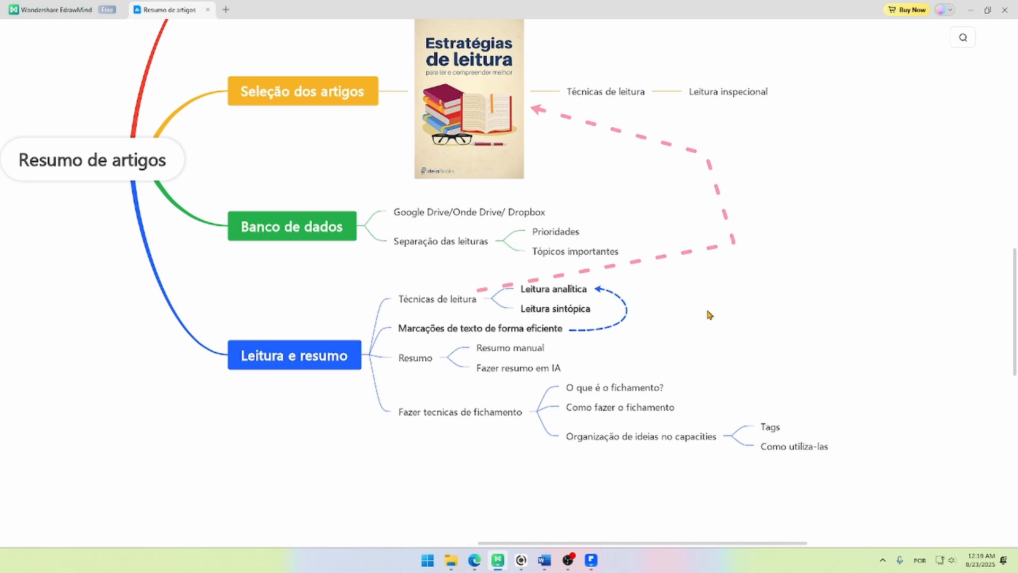
# - Switch to Capacities, and expand the Ideias Principais section of the Os Principais Impactos da Inteligência Artificial note
pyautogui.click(521, 560)
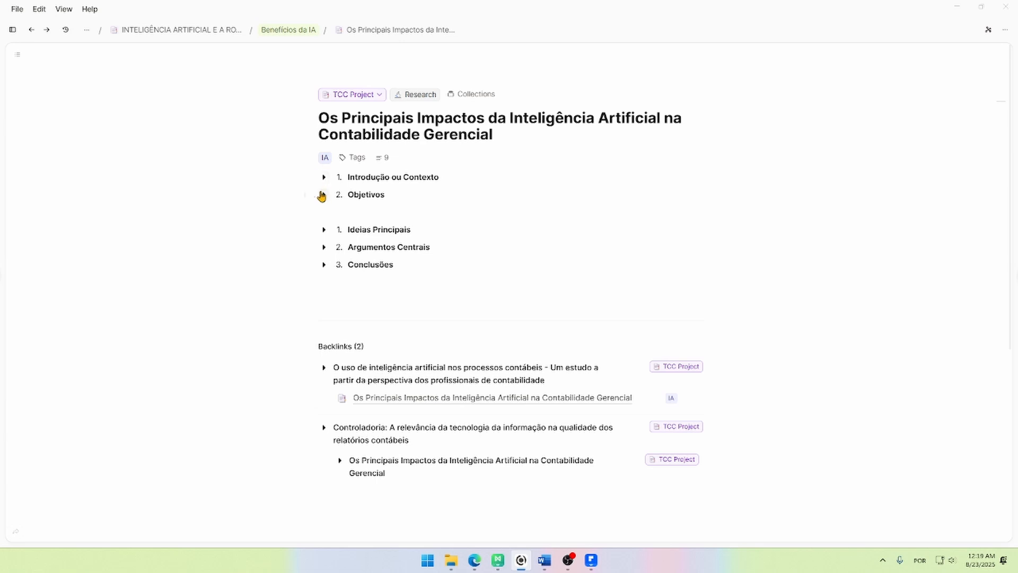
pyautogui.click(324, 231)
pyautogui.scroll(-2, 545, 227)
pyautogui.scroll(2, 578, 244)
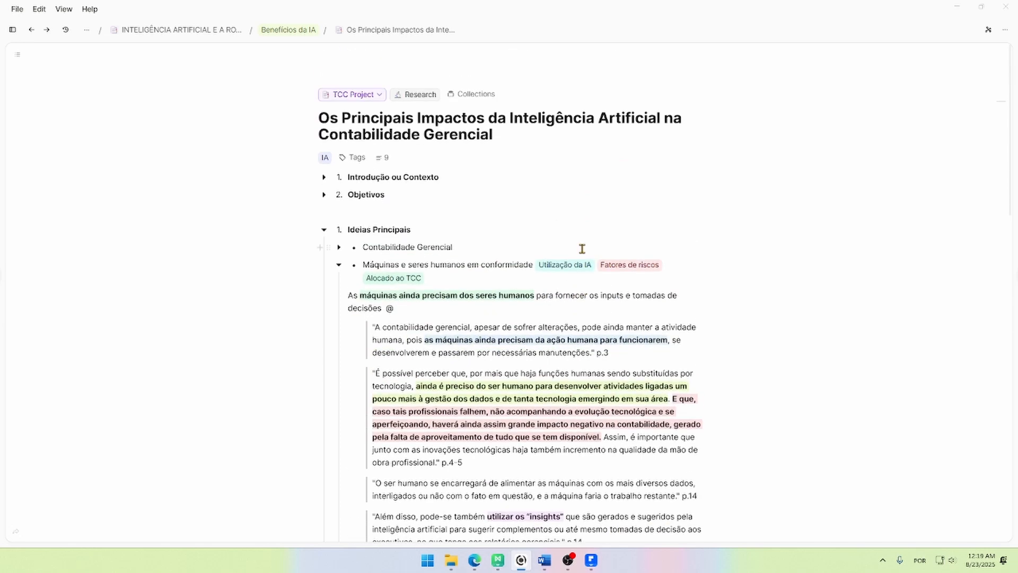
pyautogui.click(683, 268)
pyautogui.write('@ai')
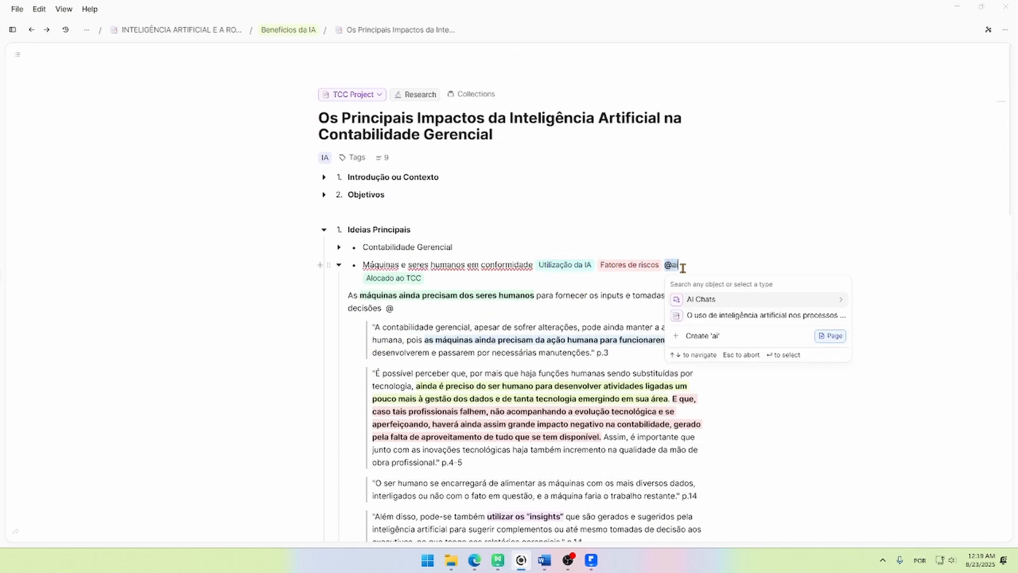
pyautogui.press('BackSpace')
pyautogui.press('BackSpace')
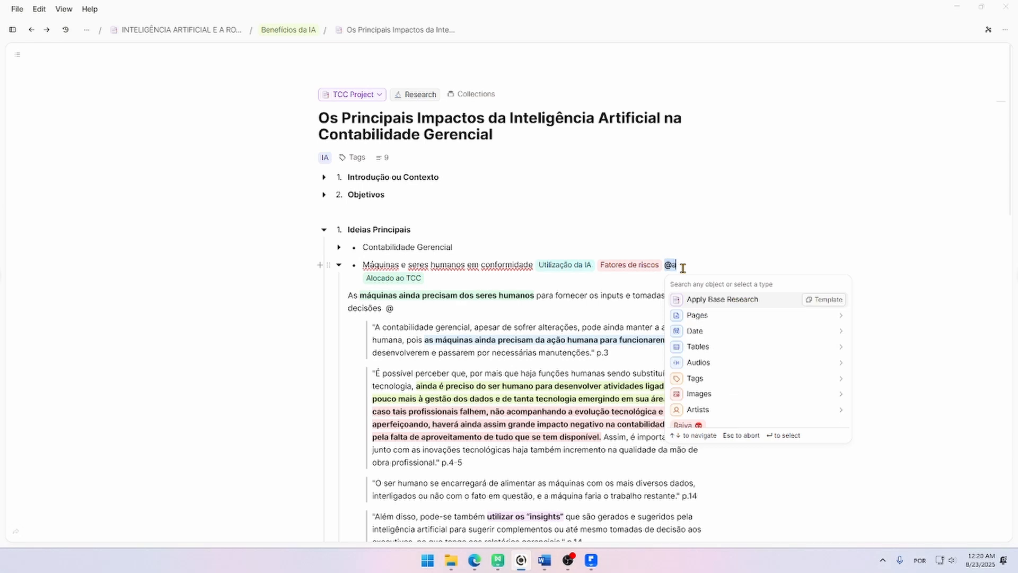
pyautogui.write('IA')
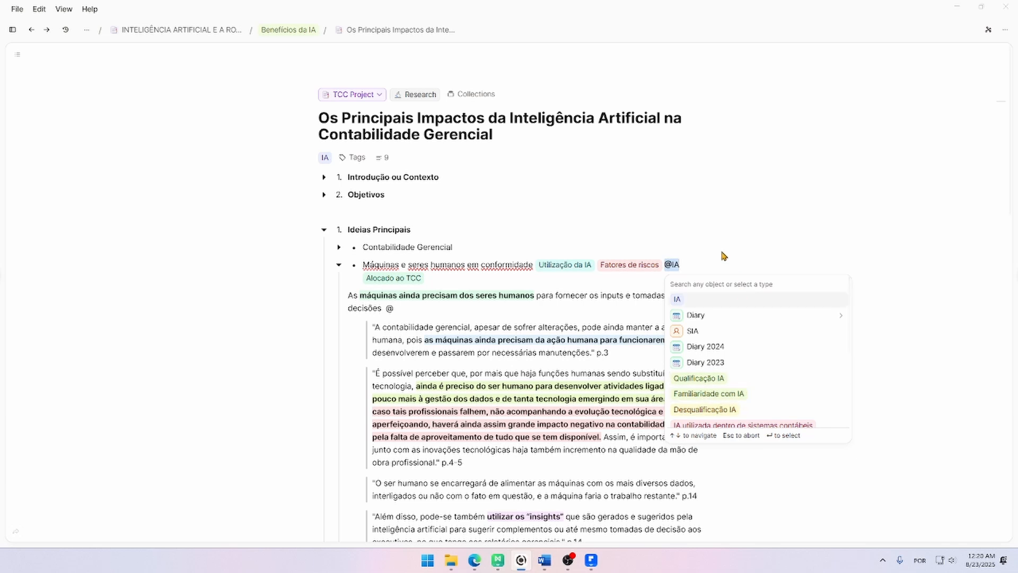
pyautogui.click(698, 265)
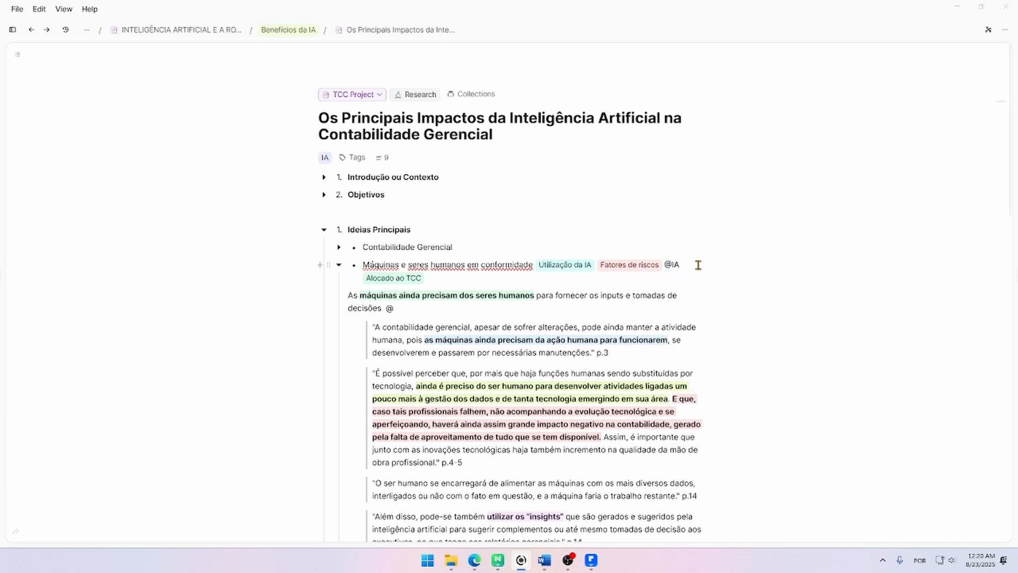
pyautogui.press('BackSpace')
pyautogui.press('BackSpace')
pyautogui.press('BackSpace')
# - Open the Fatores de riscos tag and examine the passages from different articles gathered under it
pyautogui.moveTo(626, 271)
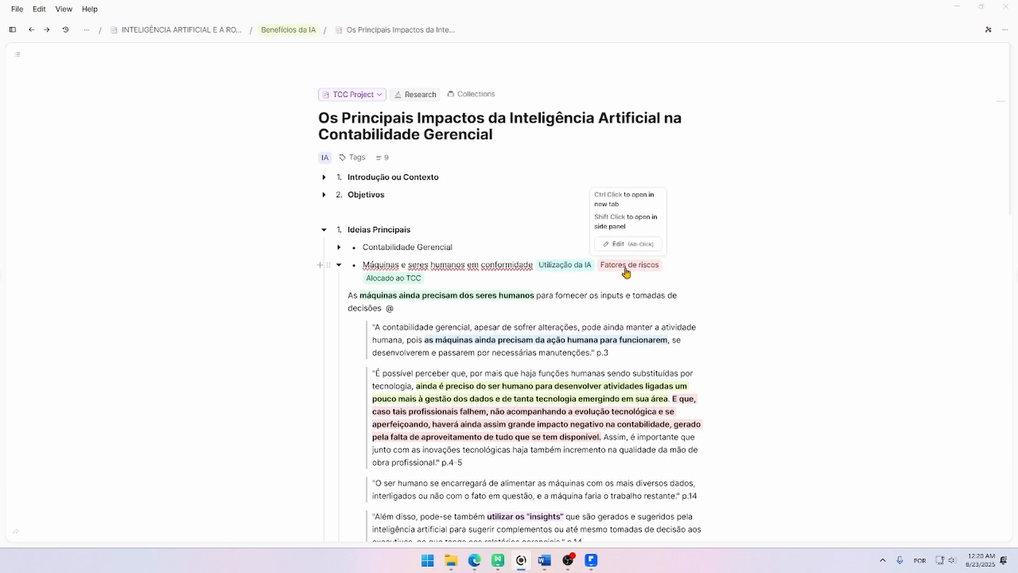
pyautogui.click(626, 269)
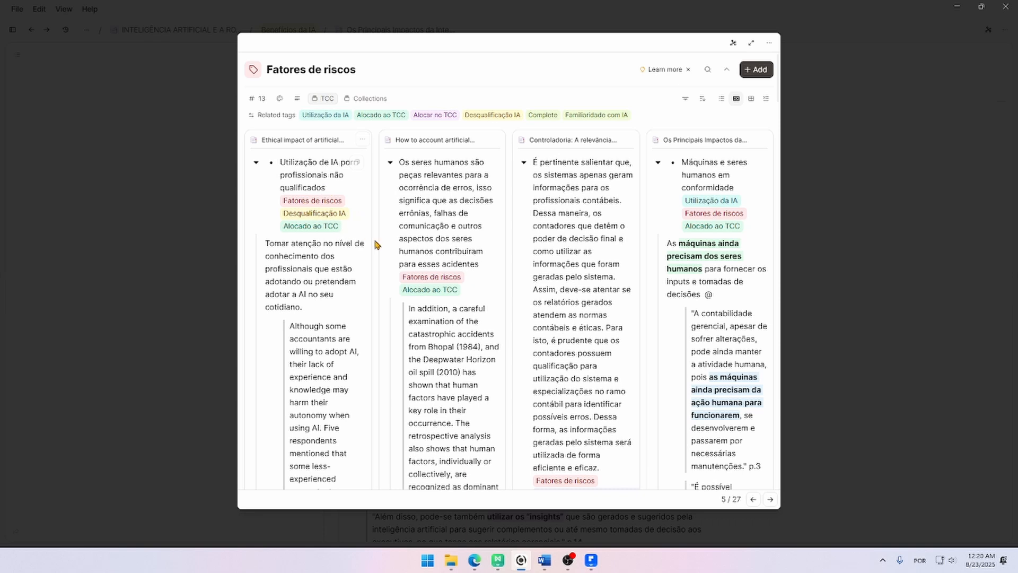
pyautogui.scroll(-3, 369, 247)
pyautogui.scroll(3, 356, 261)
pyautogui.scroll(-5, 674, 197)
pyautogui.scroll(5, 674, 197)
# - Switch back to the EdrawMind map, and select the Resumo manual and Fazer resumo em IA topics together
pyautogui.hotkey('alt', 'Tab')
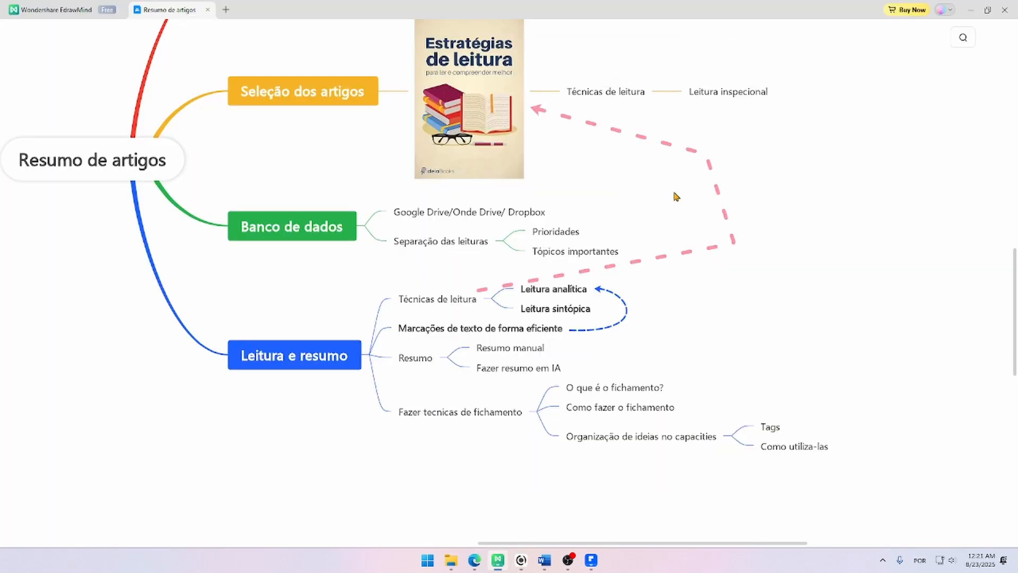
pyautogui.moveTo(684, 326); pyautogui.dragTo(706, 309)
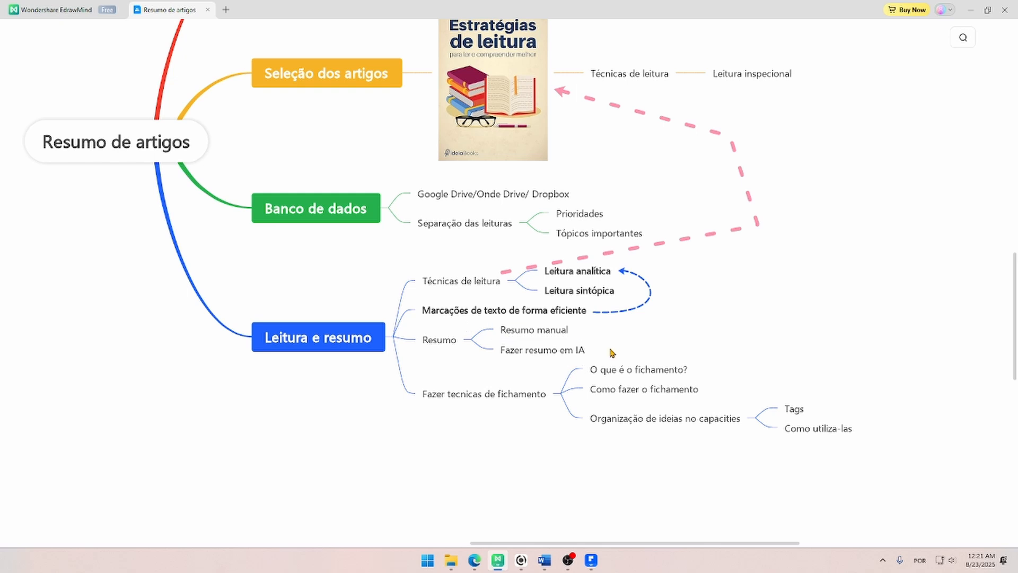
pyautogui.moveTo(608, 350); pyautogui.dragTo(501, 325)
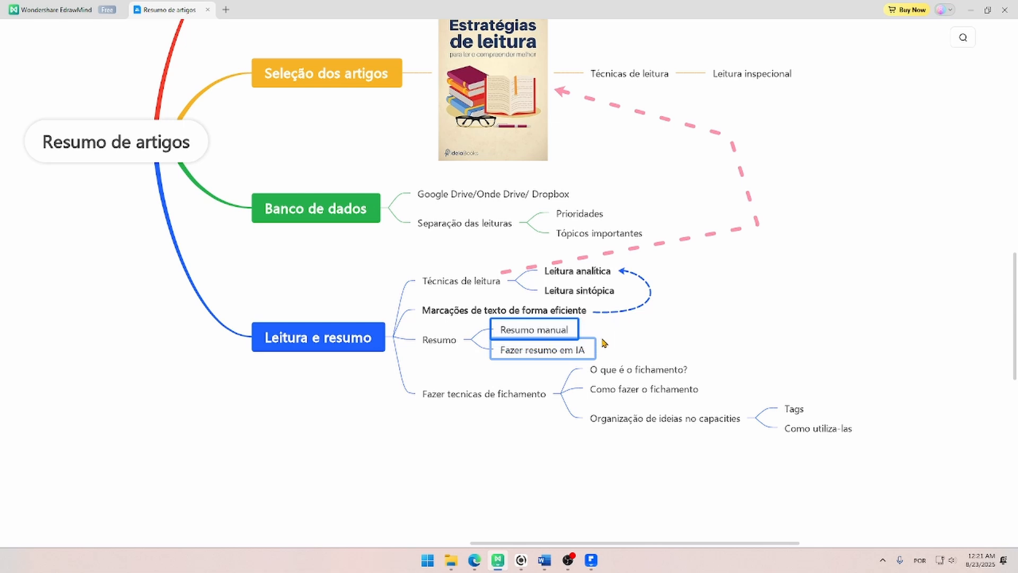
pyautogui.moveTo(614, 344); pyautogui.dragTo(510, 331)
pyautogui.moveTo(617, 327); pyautogui.dragTo(507, 354)
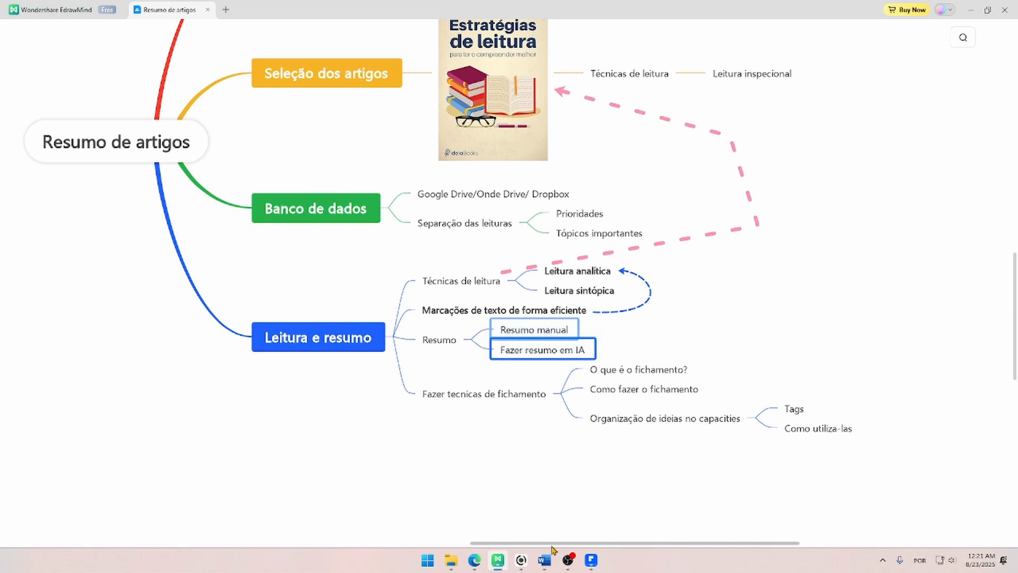
# - Switch to the Controladoria PDF, enlarge the first page to 200%, and select the Portuguese Resumo paragraph
pyautogui.click(592, 562)
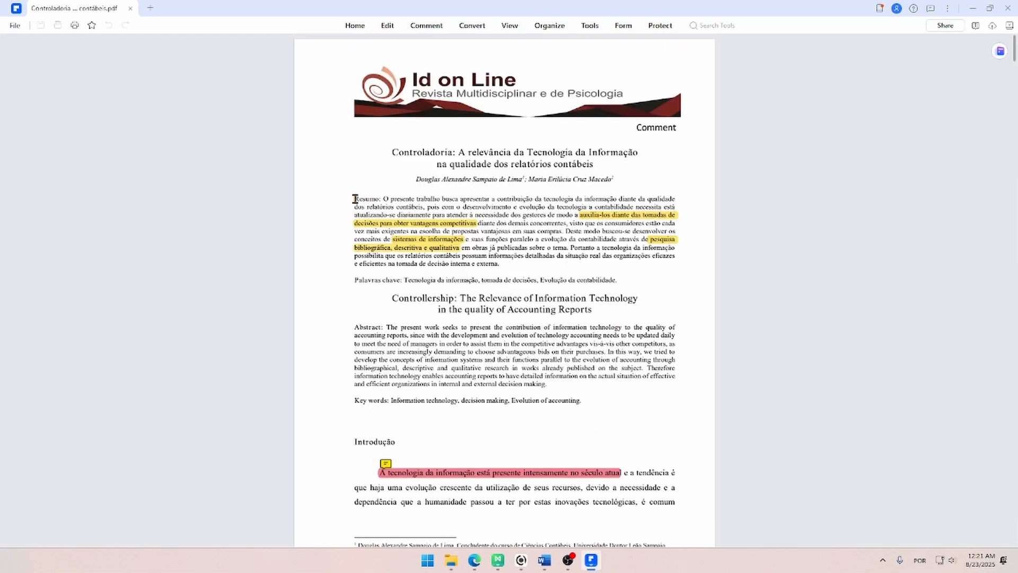
pyautogui.keyDown('ctrl'); pyautogui.scroll(4, 355, 198); pyautogui.keyUp('ctrl')
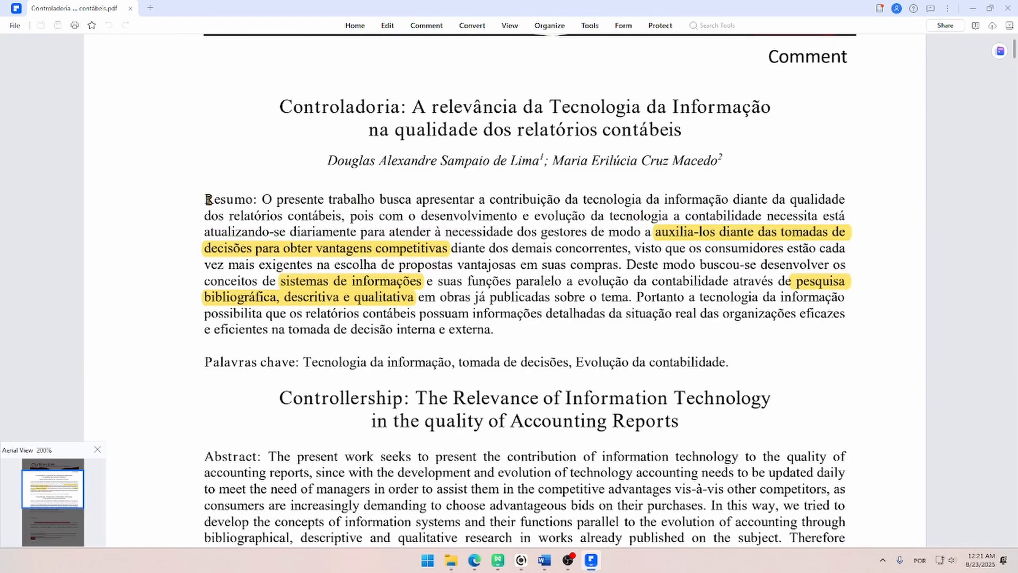
pyautogui.moveTo(207, 200); pyautogui.dragTo(481, 353)
# - Switch back to the EdrawMind map, and make the Resumo topic bold
pyautogui.hotkey('alt', 'Tab')
pyautogui.click(512, 364)
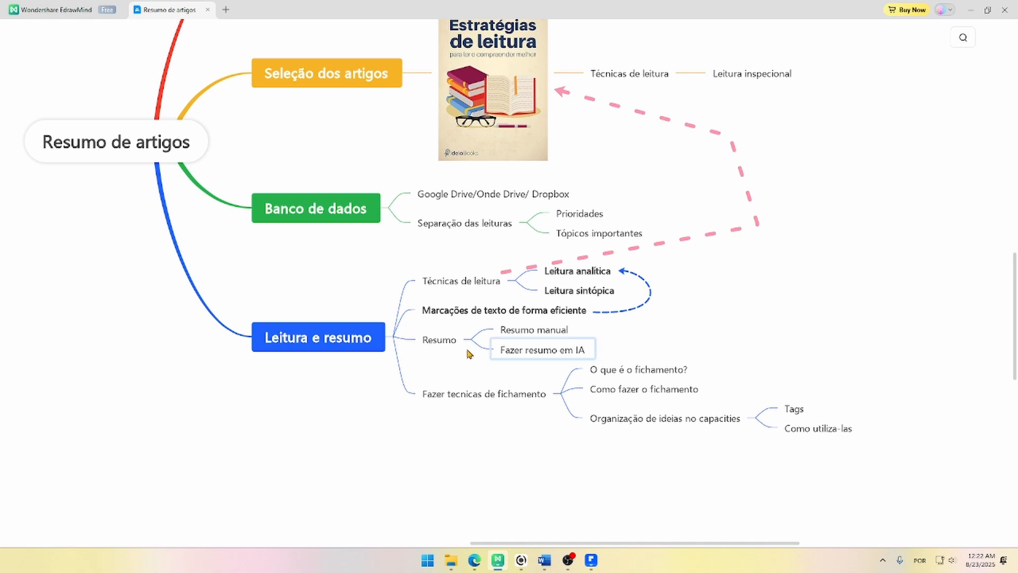
pyautogui.click(434, 342)
pyautogui.click(479, 376)
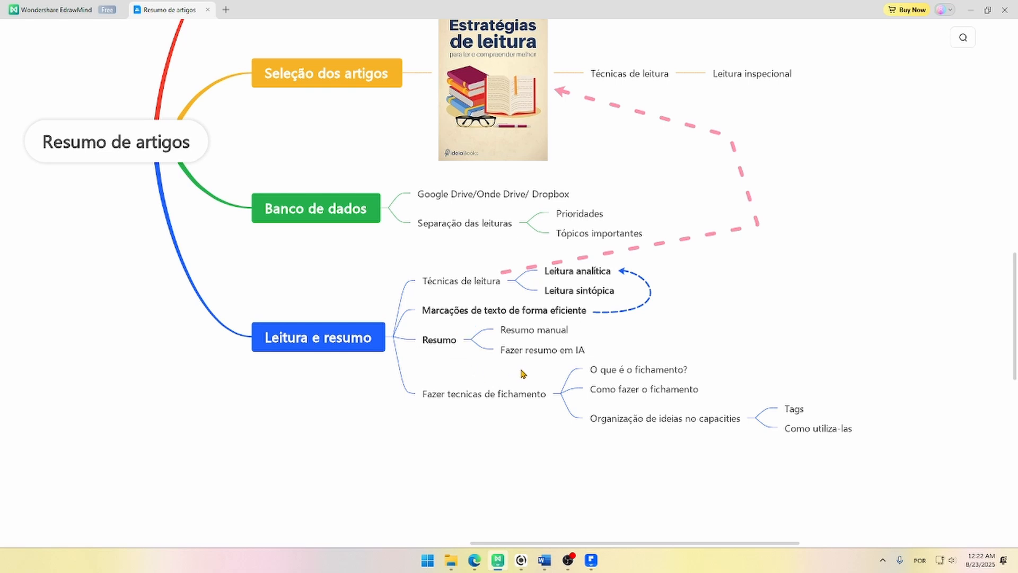
# - Make the Fazer tecnicas de fichamento and O que é o fichamento? topics bold
pyautogui.click(470, 398)
pyautogui.hotkey('ctrl', 'b')
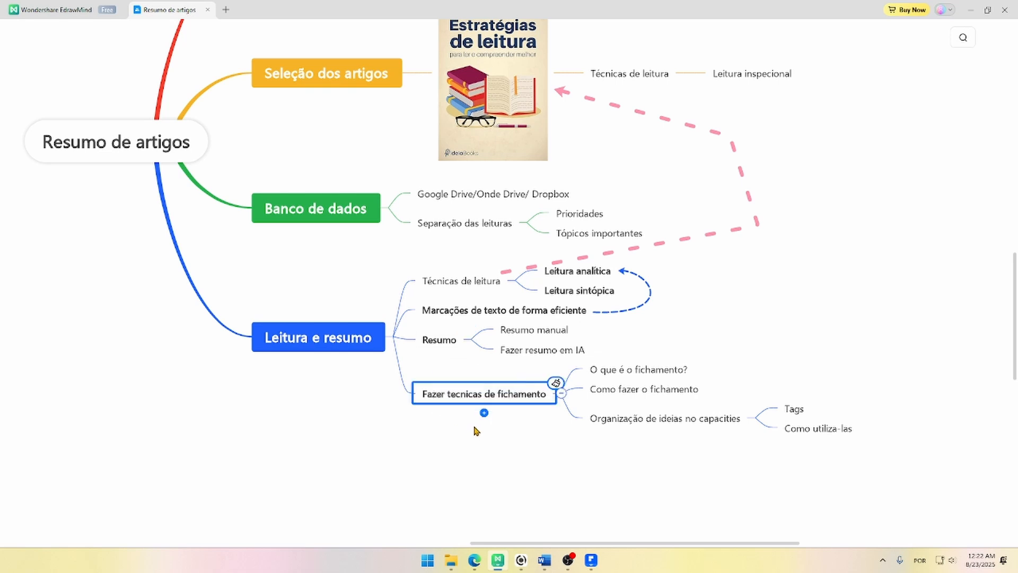
pyautogui.click(475, 431)
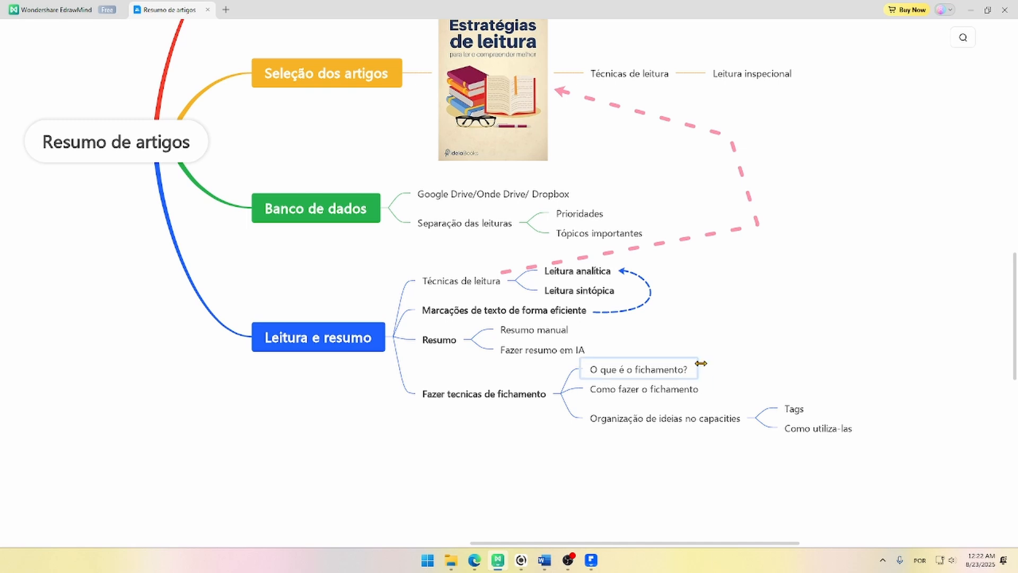
pyautogui.click(677, 373)
pyautogui.hotkey('ctrl', 'b')
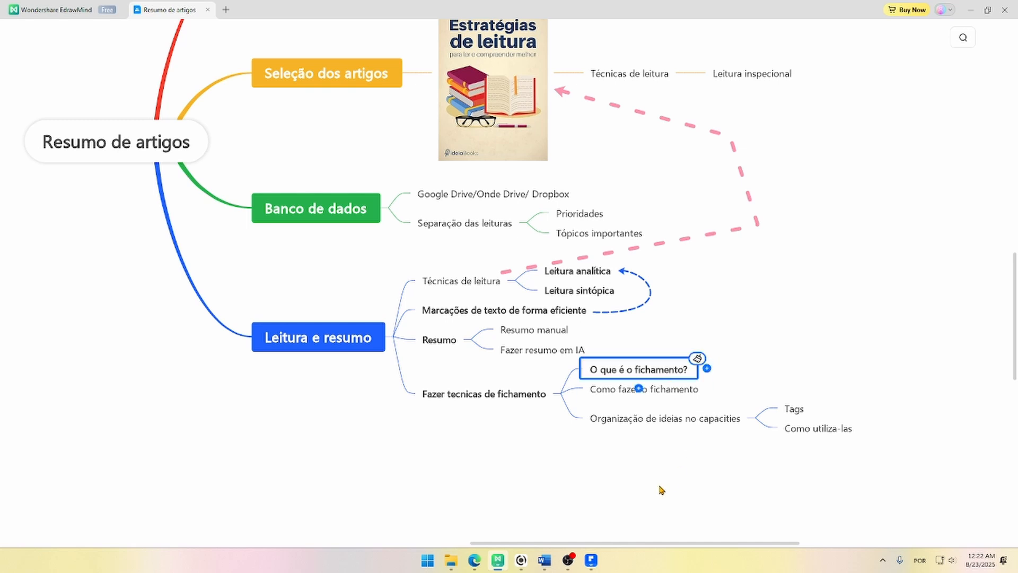
pyautogui.click(558, 492)
# - Switch to Prova 1.docx in Word, and select the first page's heading lines from UNIVERSIDADE FEDERAL DO PARA to 1ª Avaliação
pyautogui.click(545, 561)
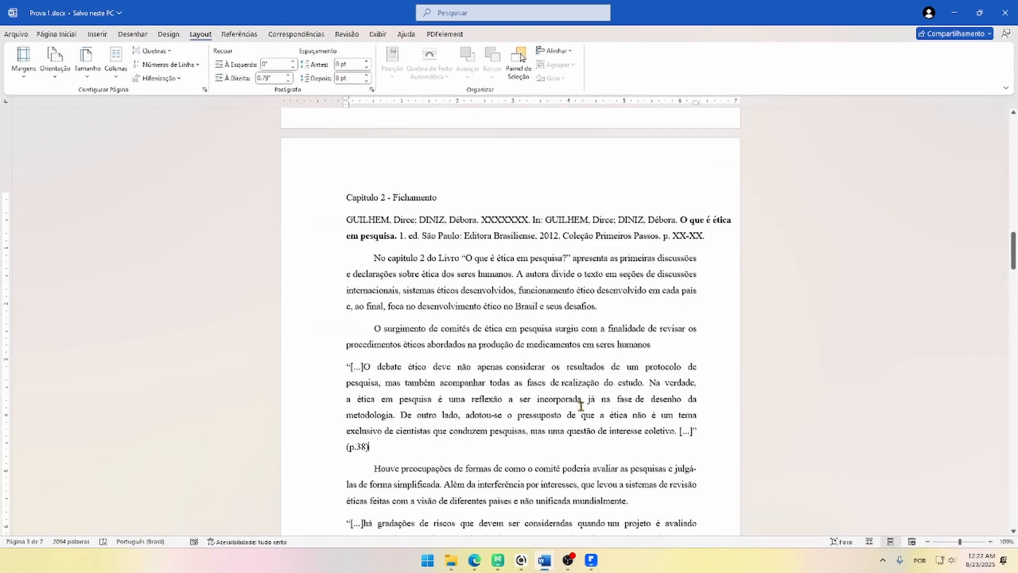
pyautogui.scroll(10, 580, 410)
pyautogui.scroll(15, 579, 409)
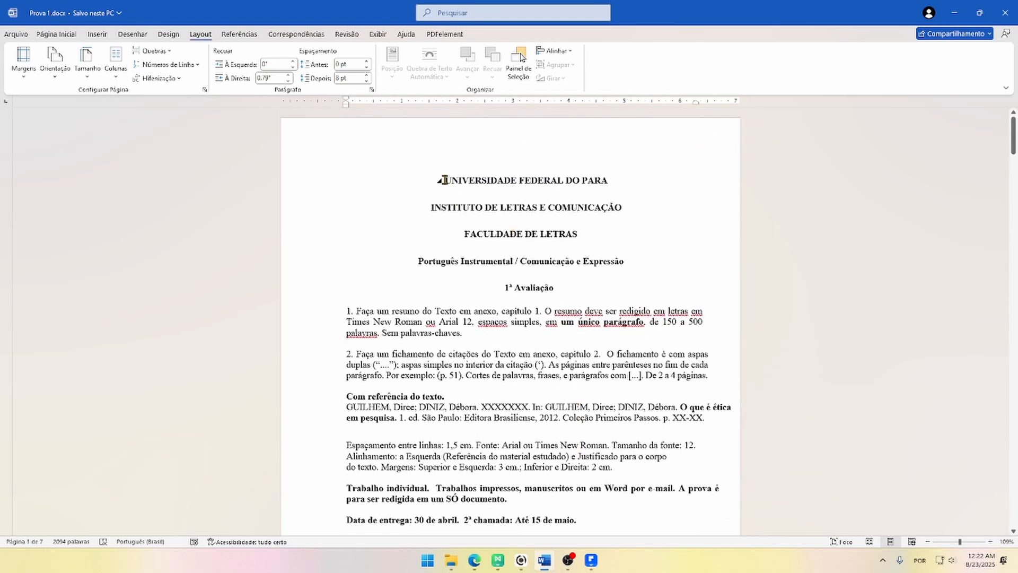
pyautogui.moveTo(444, 180); pyautogui.dragTo(546, 288)
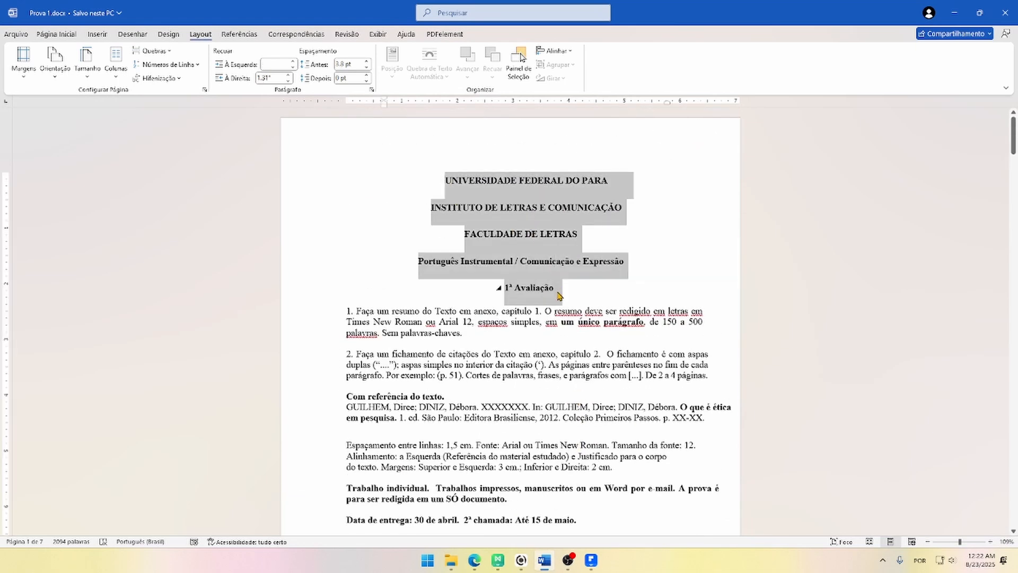
pyautogui.click(558, 289)
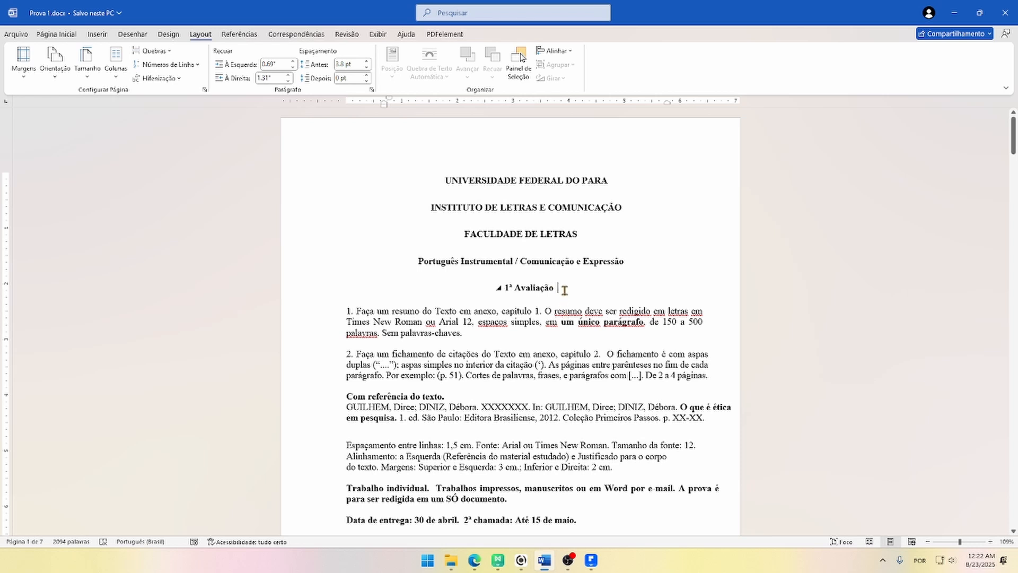
# - Look through the assignment instructions and Capítulo 1 - Resumo, and select the start of the opening paragraph in Capítulo 2 - Fichamento
pyautogui.scroll(-5, 570, 280)
pyautogui.scroll(5, 569, 280)
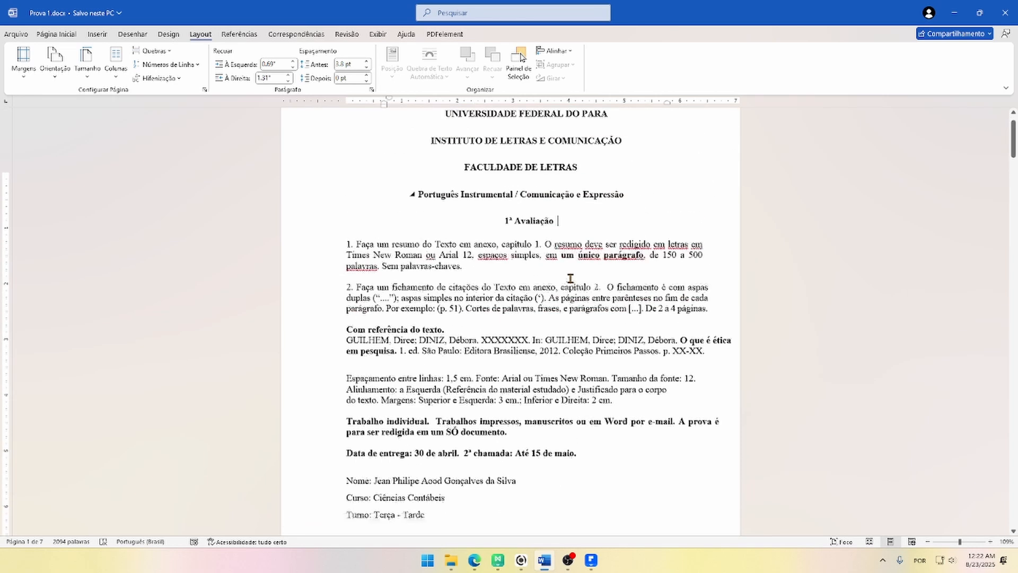
pyautogui.scroll(-4, 570, 278)
pyautogui.scroll(4, 572, 276)
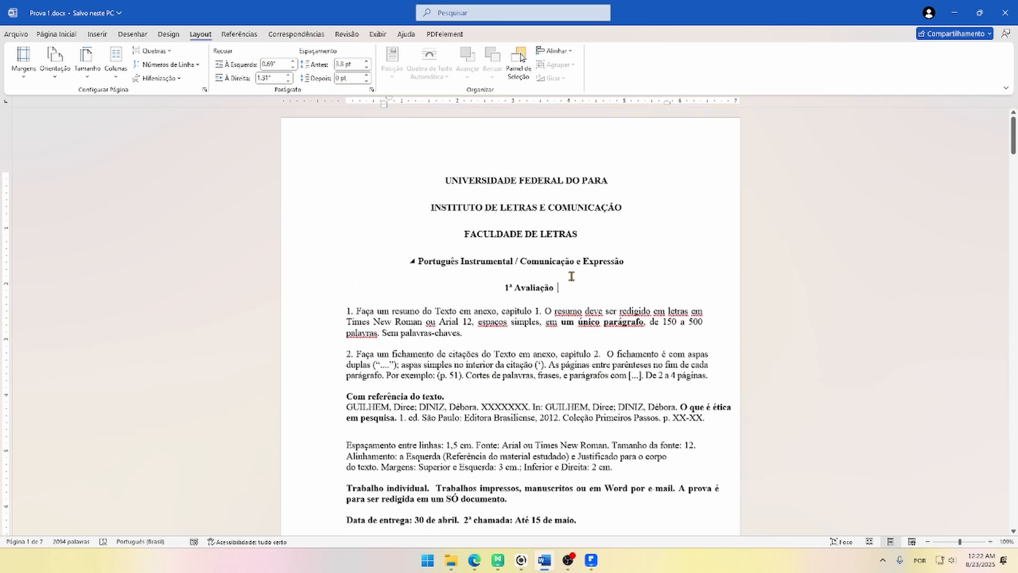
pyautogui.scroll(-10, 571, 276)
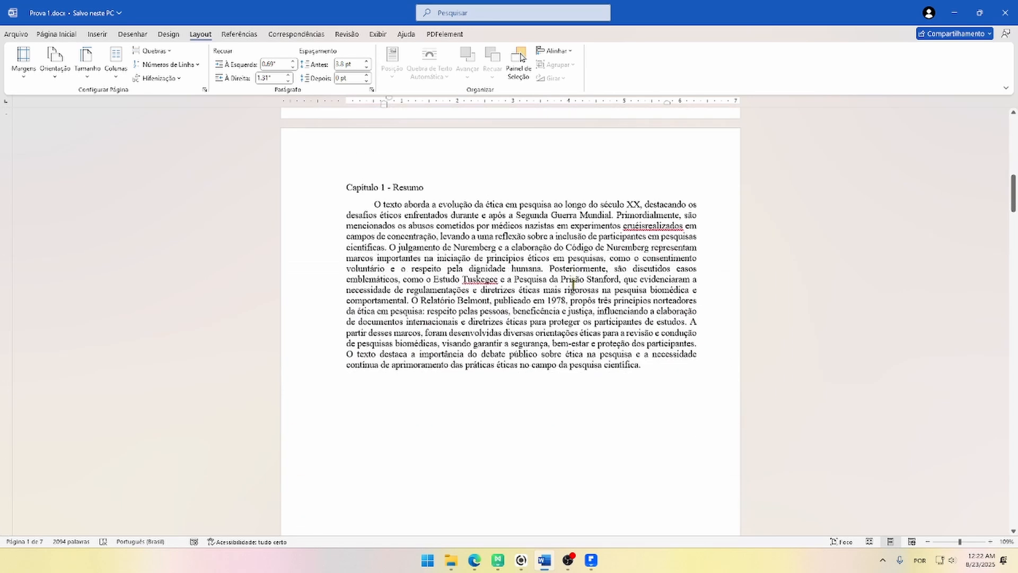
pyautogui.scroll(-12, 422, 235)
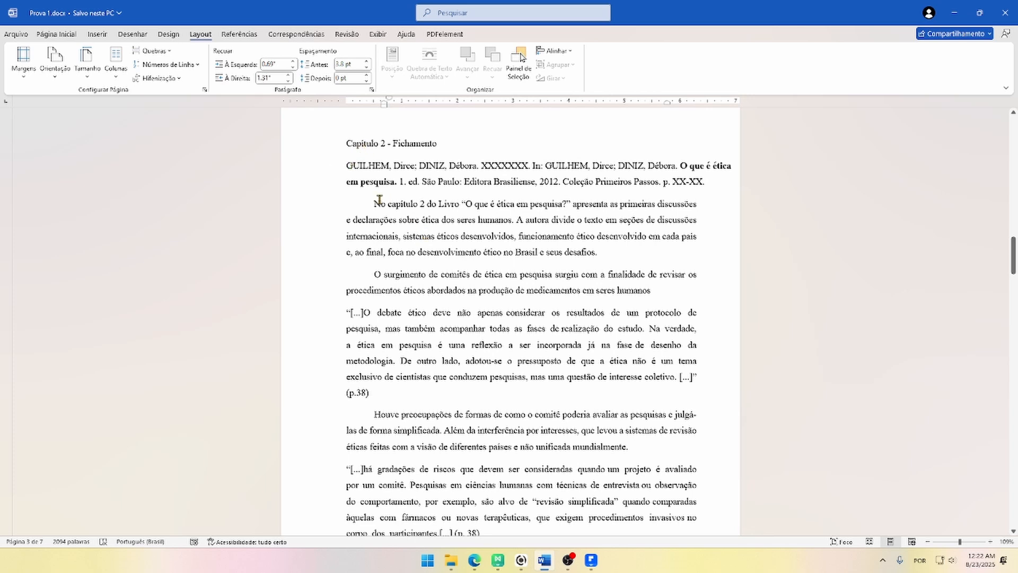
pyautogui.moveTo(375, 204); pyautogui.dragTo(646, 221)
pyautogui.click(403, 273)
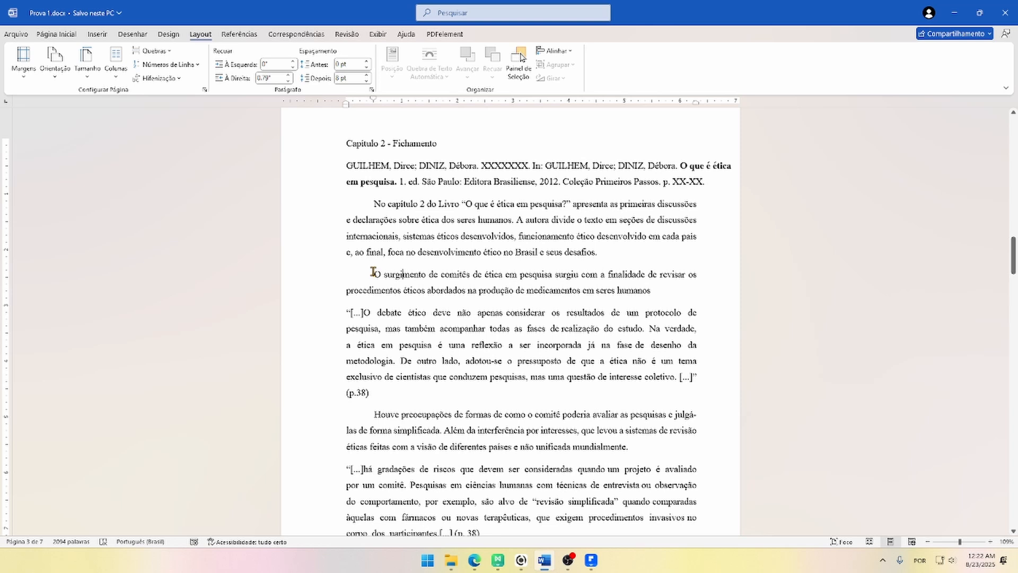
# - Add a period at the end of the Capítulo 2 paragraph about the surgimento de comitês de ética
pyautogui.moveTo(373, 274); pyautogui.dragTo(652, 290)
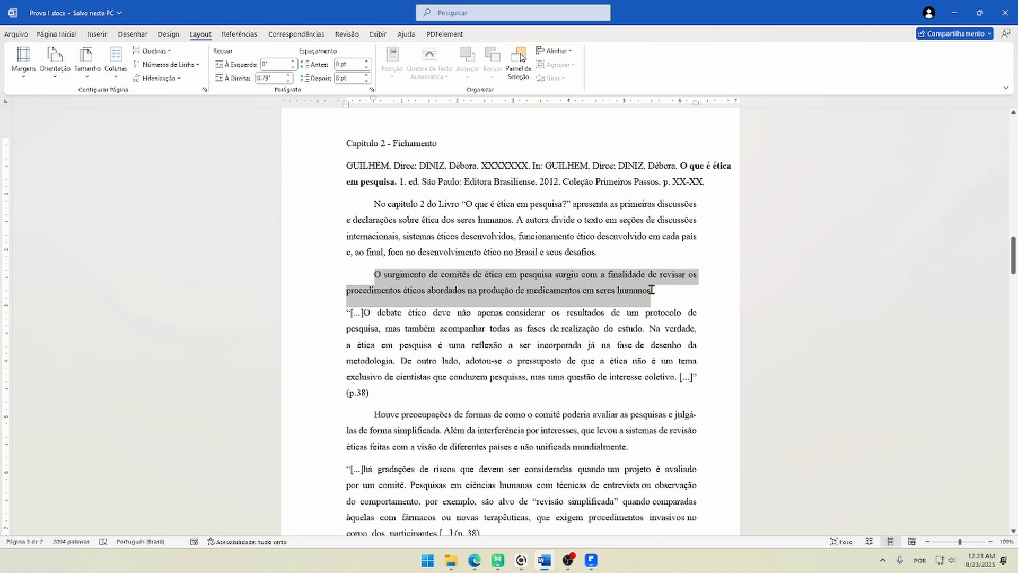
pyautogui.moveTo(652, 290); pyautogui.dragTo(656, 290)
pyautogui.click(654, 290)
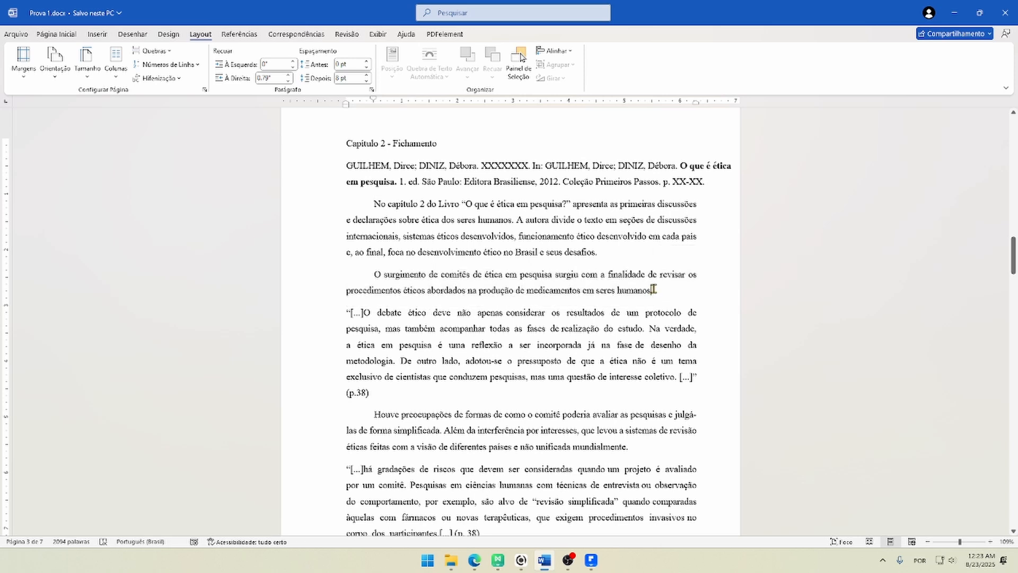
pyautogui.write('.')
# - Compare the O debate ético quotation with the introductory paragraph above it by selecting each passage in turn
pyautogui.moveTo(365, 312); pyautogui.dragTo(680, 376)
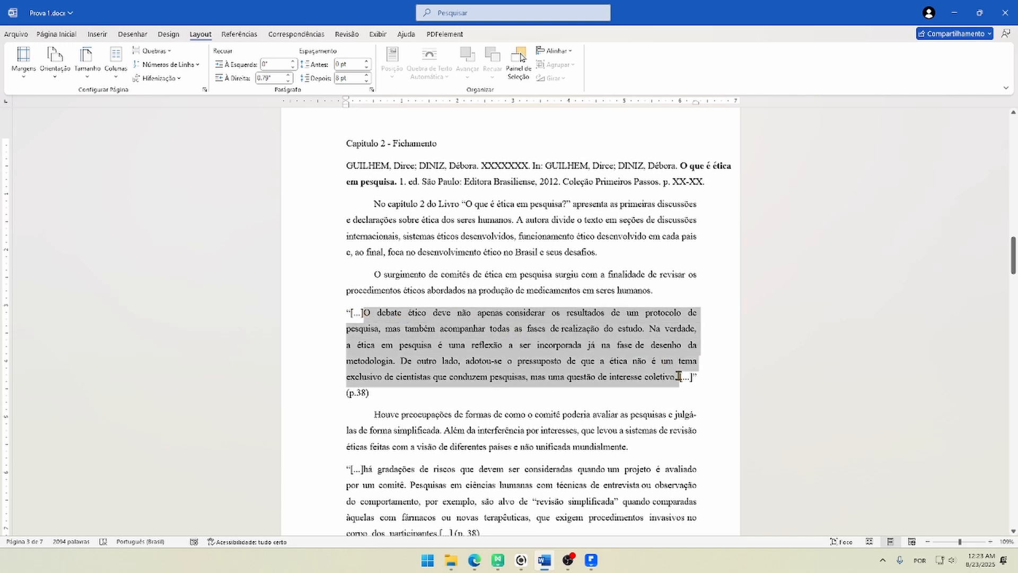
pyautogui.click(370, 313)
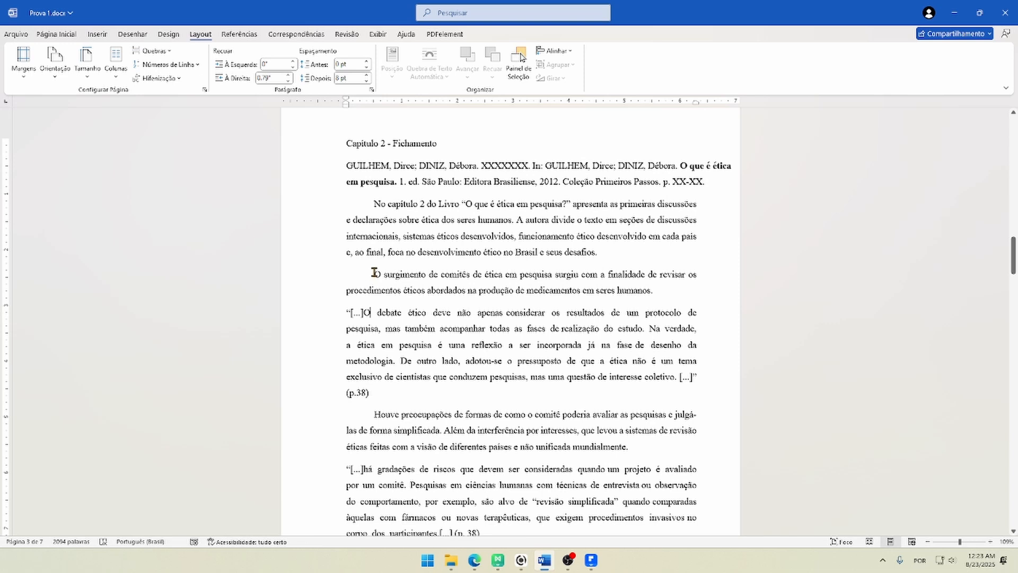
pyautogui.moveTo(374, 272); pyautogui.dragTo(655, 294)
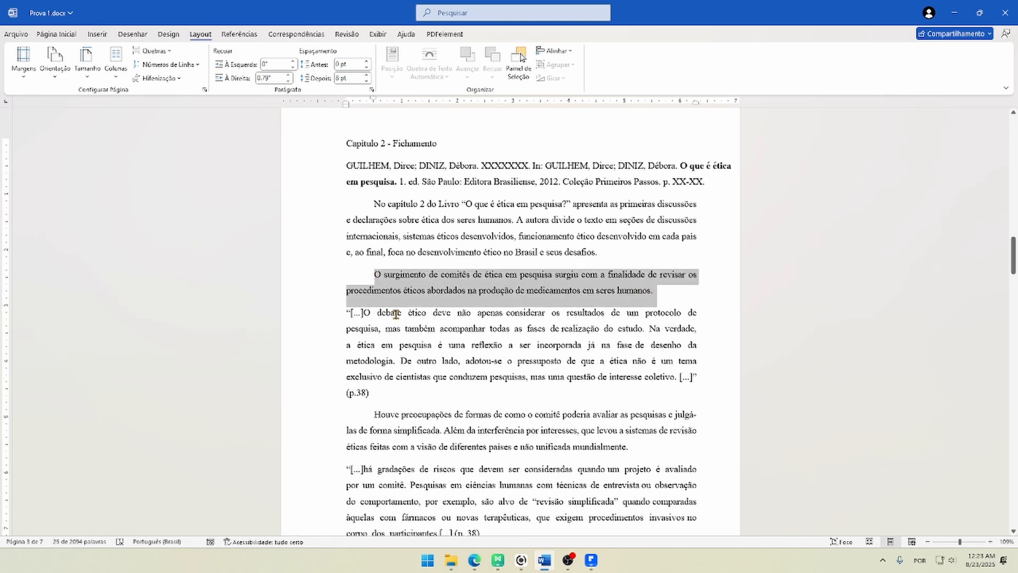
pyautogui.click(369, 310)
pyautogui.moveTo(371, 274); pyautogui.dragTo(655, 291)
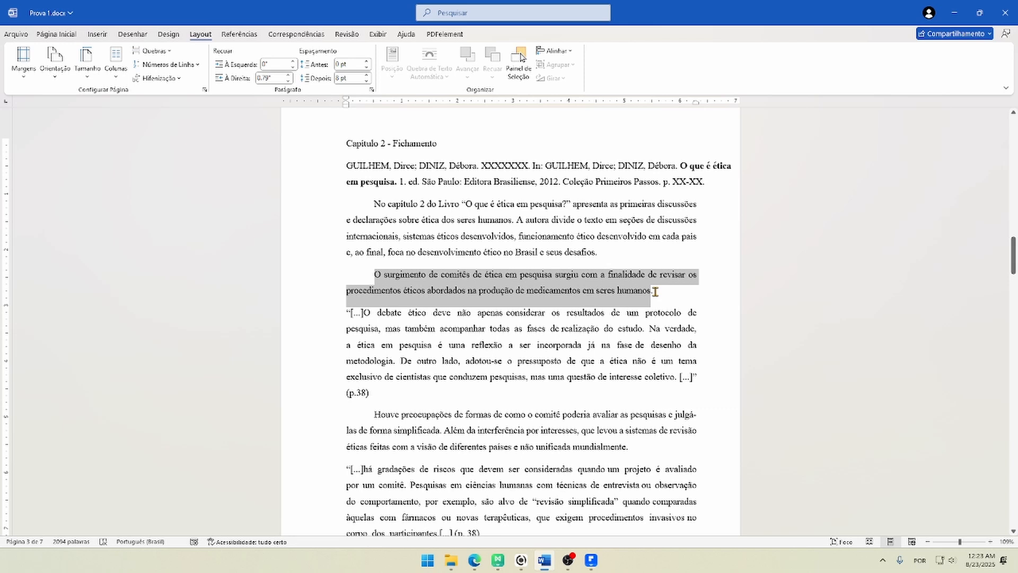
pyautogui.click(576, 292)
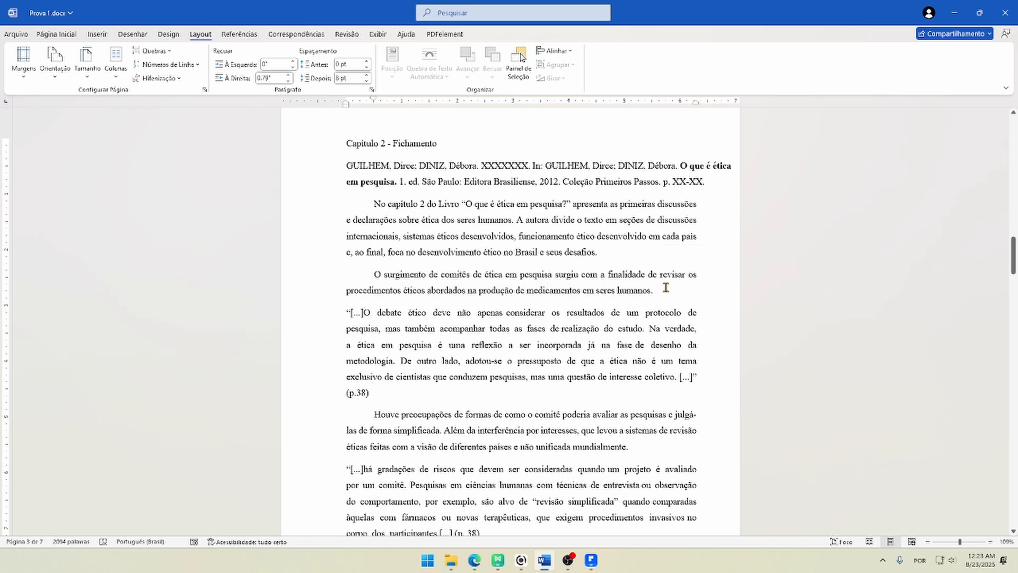
# - Select the paragraph on the surgimento de comitês de ética and the O debate ético quotation, including its opening quotation mark
pyautogui.moveTo(656, 291); pyautogui.dragTo(375, 274)
pyautogui.moveTo(364, 313); pyautogui.dragTo(682, 378)
pyautogui.click(548, 382)
pyautogui.click(366, 314)
pyautogui.click(645, 377)
pyautogui.moveTo(363, 313); pyautogui.dragTo(370, 312)
pyautogui.click(362, 313)
pyautogui.click(687, 377)
# - Select the (p.38) page reference under the O debate ético quotation, and the passage from its introductory paragraph through that reference
pyautogui.click(351, 393)
pyautogui.moveTo(378, 393)
pyautogui.mouseDown()
pyautogui.moveTo(354, 278)
pyautogui.moveTo(416, 382)
pyautogui.moveTo(391, 396)
pyautogui.mouseUp()
pyautogui.click(411, 322)
pyautogui.click(385, 399)
pyautogui.moveTo(366, 270); pyautogui.dragTo(409, 393)
pyautogui.click(374, 393)
# - Switch to the Os Principais Impactos note in Capacities, and collapse Máquinas e seres humanos em conformidade and the Ideias Principais section
pyautogui.click(522, 559)
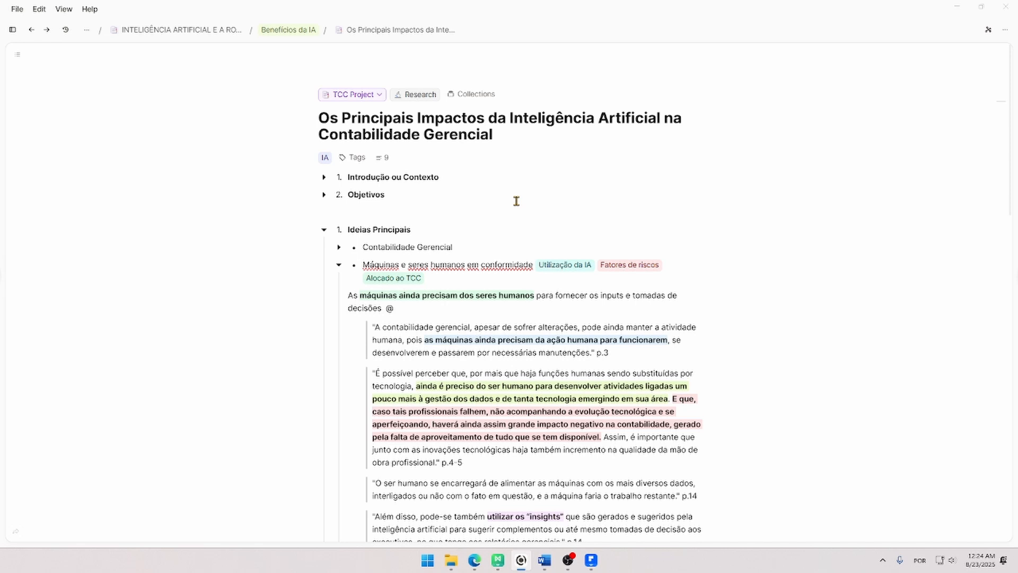
pyautogui.moveTo(319, 115); pyautogui.dragTo(495, 143)
pyautogui.scroll(-2, 511, 193)
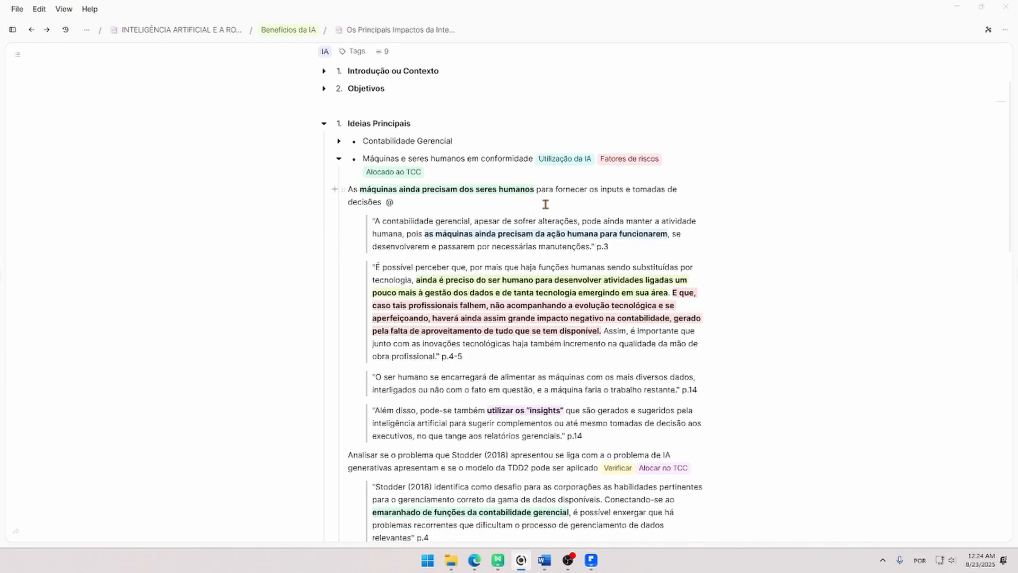
pyautogui.scroll(2, 546, 205)
pyautogui.scroll(-2, 477, 206)
pyautogui.click(339, 159)
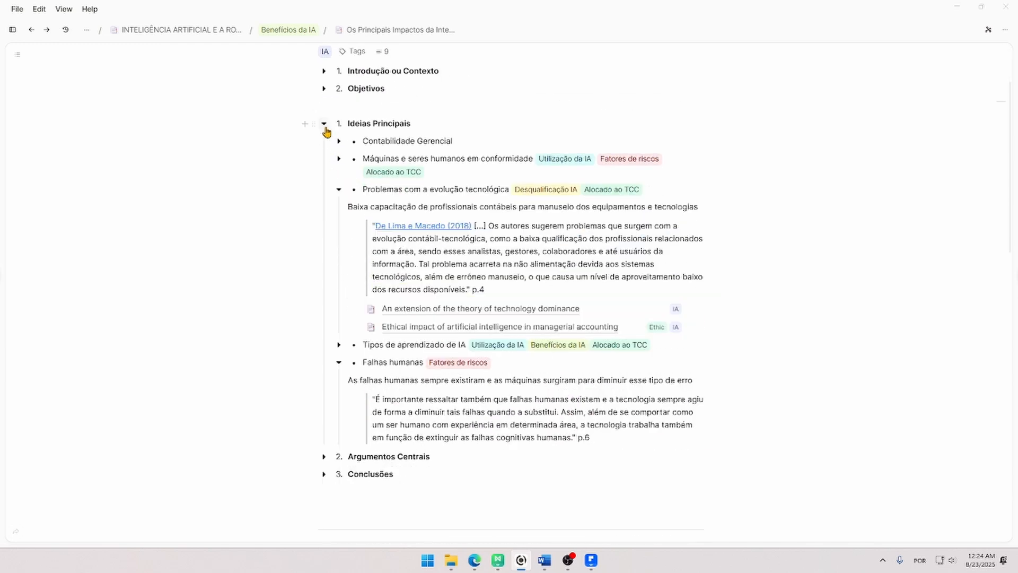
pyautogui.click(324, 124)
pyautogui.scroll(2, 404, 158)
# - Expand Introdução ou Contexto, select its paragraph to review the text, and collapse the section again
pyautogui.click(324, 177)
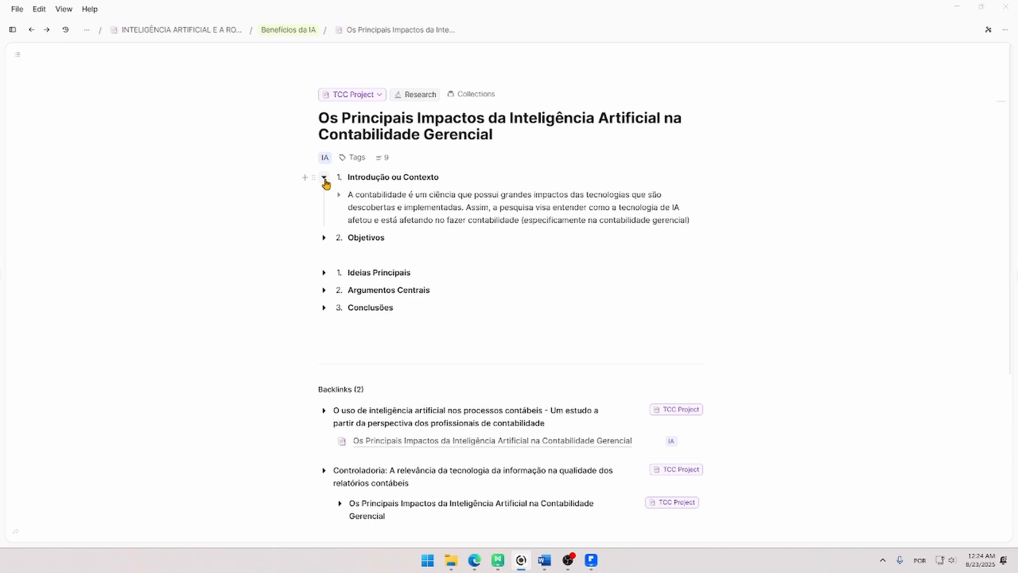
pyautogui.moveTo(348, 195); pyautogui.dragTo(679, 221)
pyautogui.click(687, 222)
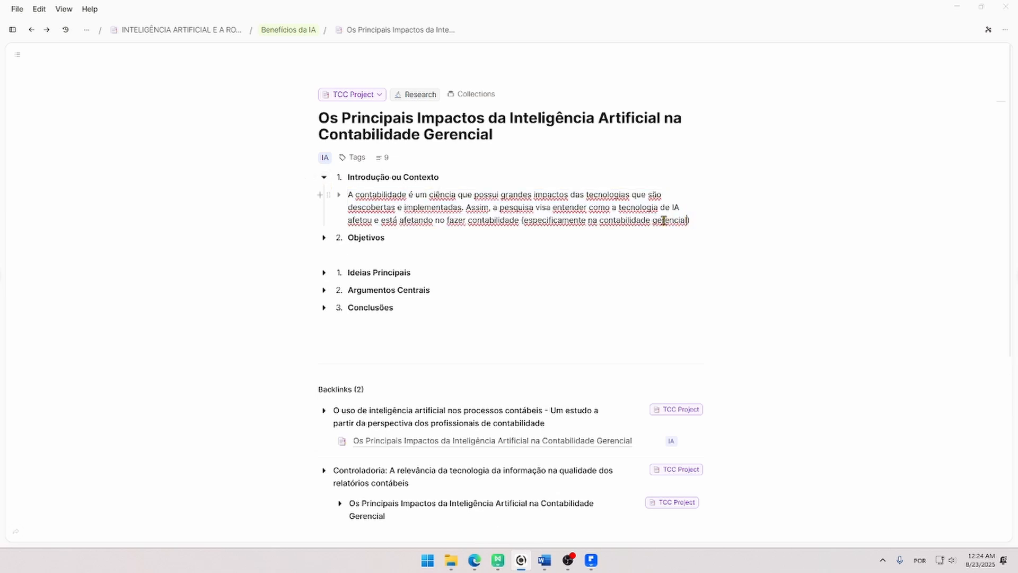
pyautogui.moveTo(350, 195); pyautogui.dragTo(703, 223)
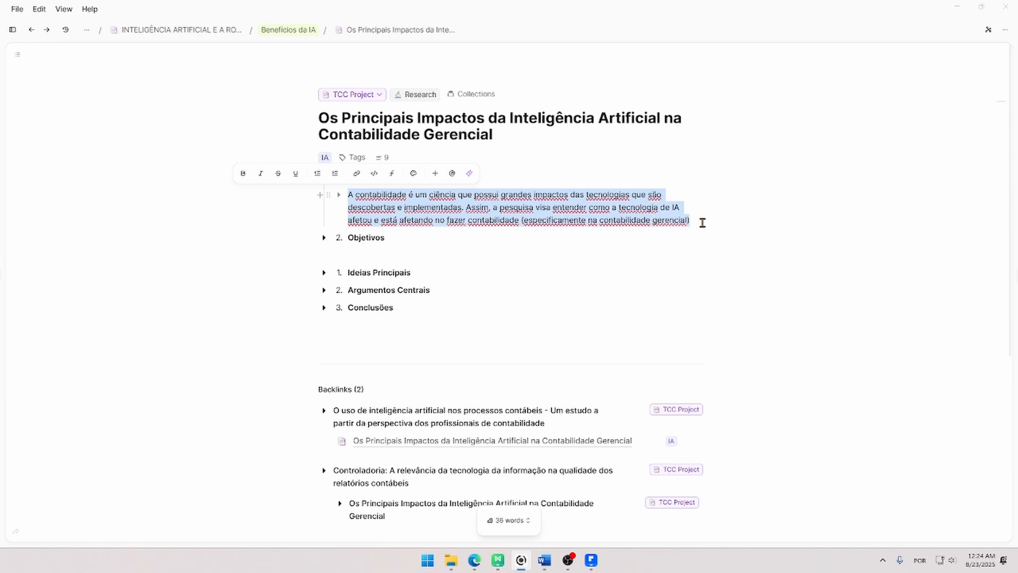
pyautogui.click(555, 220)
pyautogui.click(324, 177)
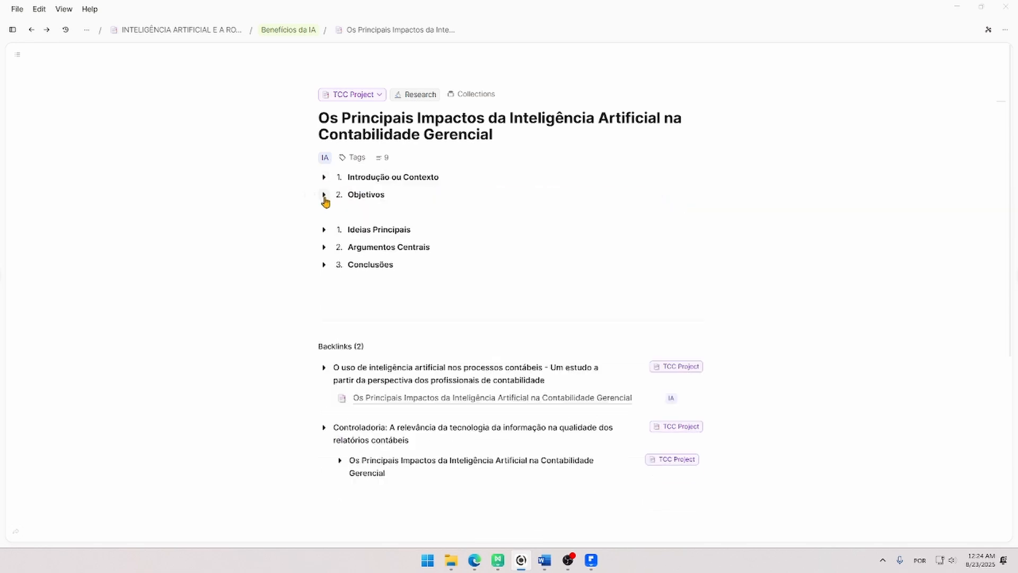
# - Check the contents of Objetivos and Ideias Principais, collapse them, and select the Ideias Principais, Argumentos Centrais and Conclusões blocks
pyautogui.click(324, 194)
pyautogui.click(340, 213)
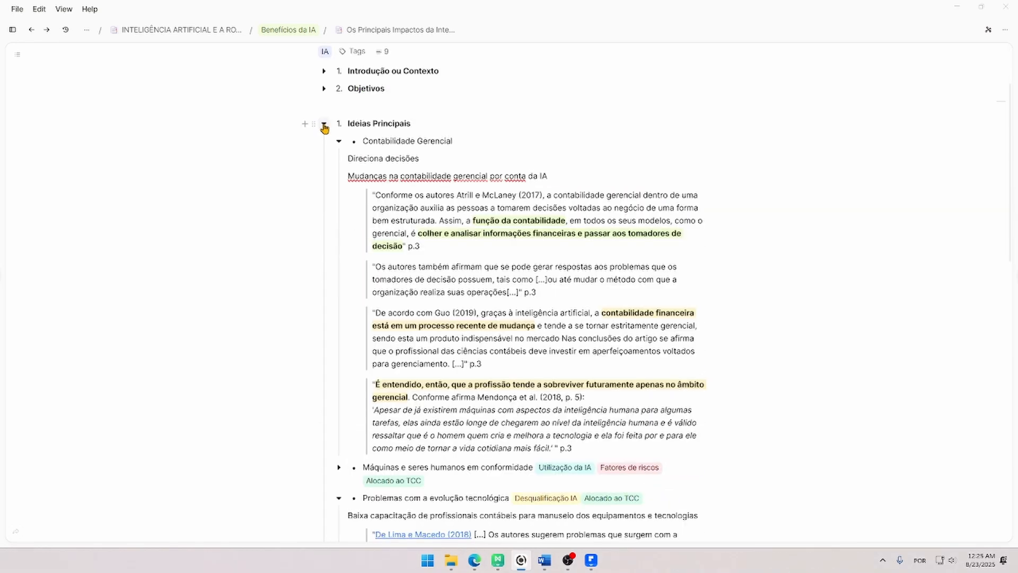
pyautogui.click(324, 125)
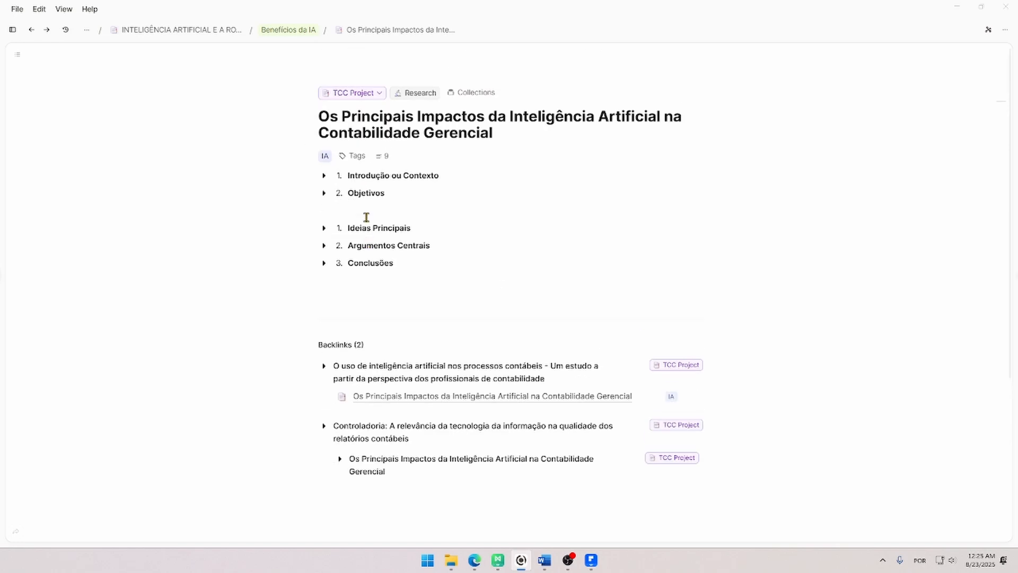
pyautogui.scroll(2, 366, 218)
pyautogui.moveTo(300, 233); pyautogui.dragTo(364, 285)
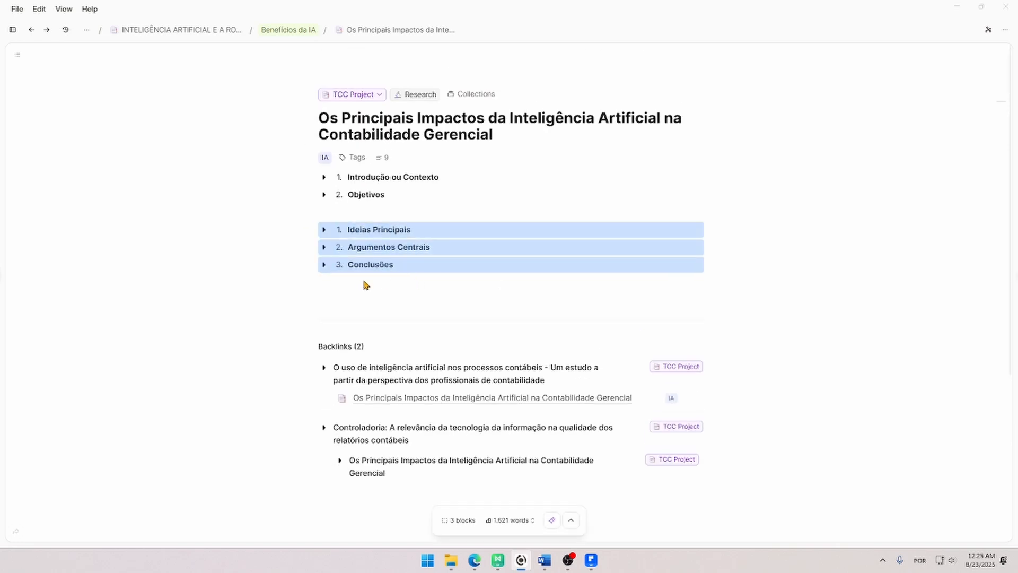
pyautogui.click(359, 277)
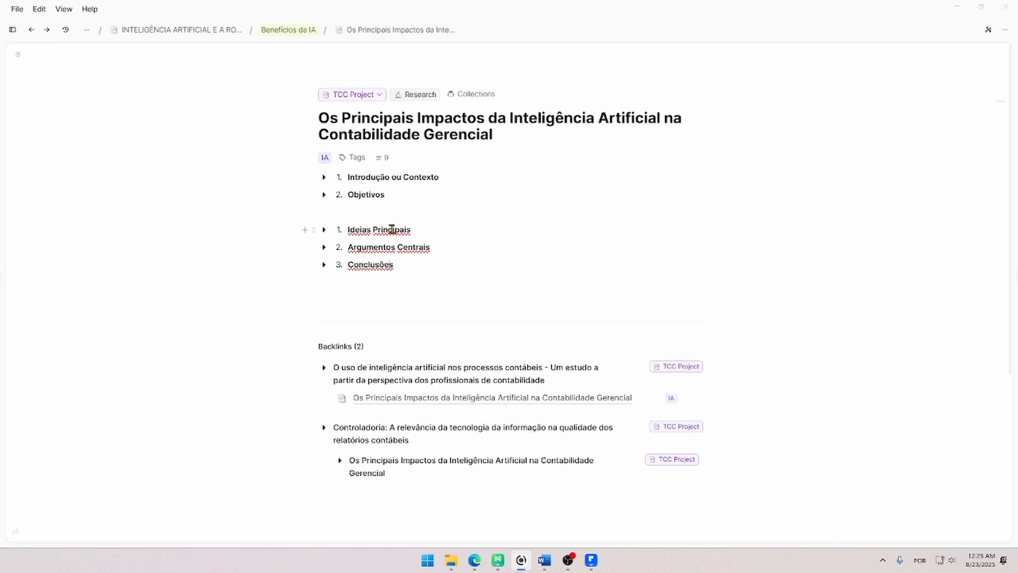
# - Expand Ideias Principais and select the line Mudanças na contabilidade gerencial por conta da IA under Contabilidade Gerencial
pyautogui.click(324, 230)
pyautogui.scroll(-2, 401, 226)
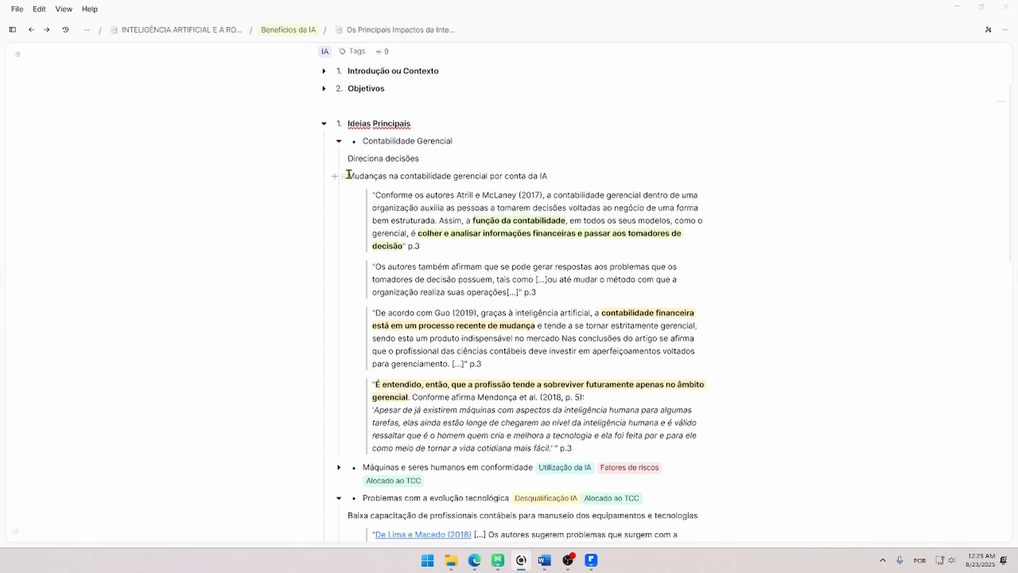
pyautogui.moveTo(348, 176); pyautogui.dragTo(548, 176)
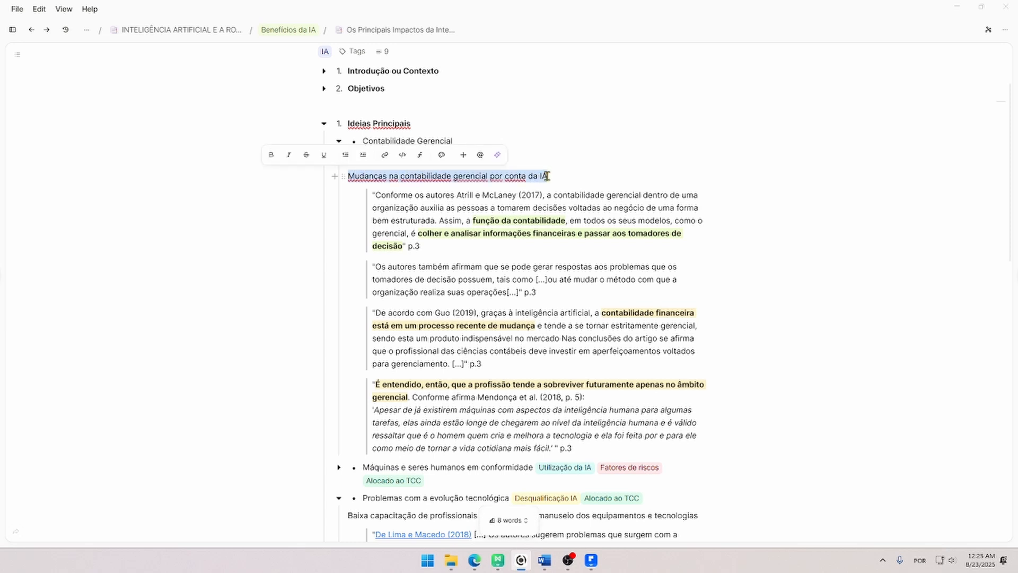
pyautogui.click(546, 175)
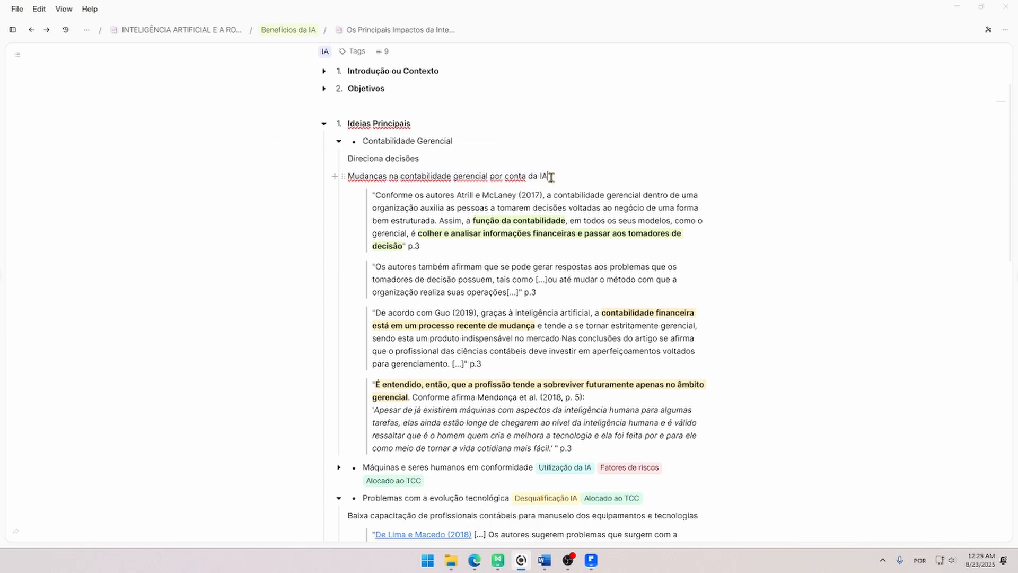
pyautogui.moveTo(348, 175); pyautogui.dragTo(552, 174)
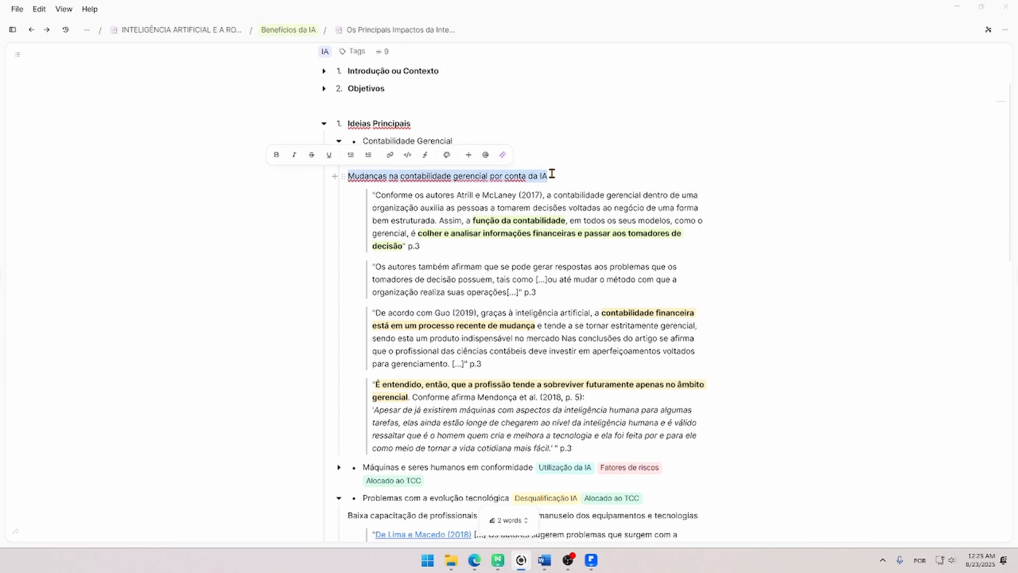
pyautogui.click(546, 175)
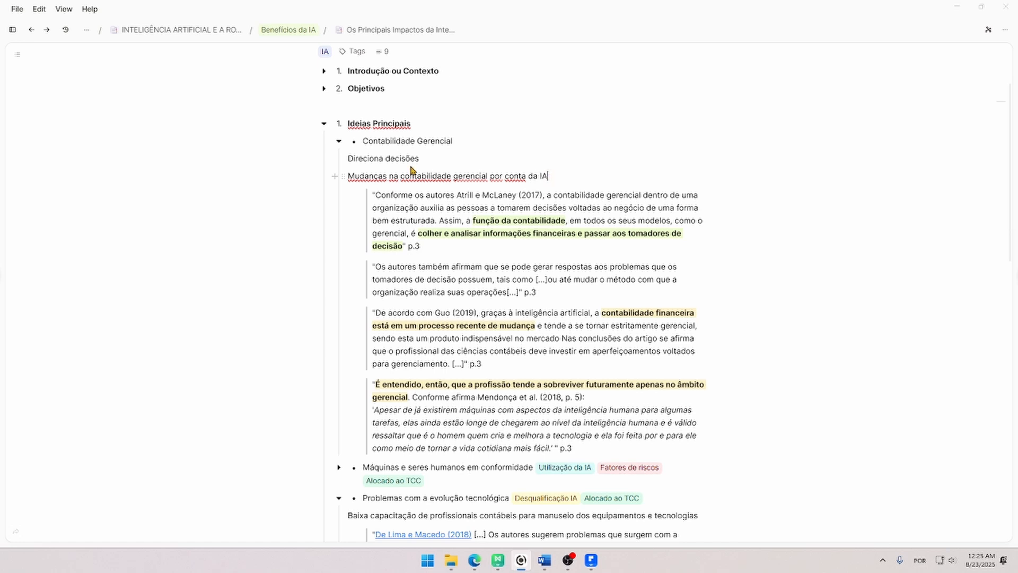
pyautogui.moveTo(348, 176); pyautogui.dragTo(552, 176)
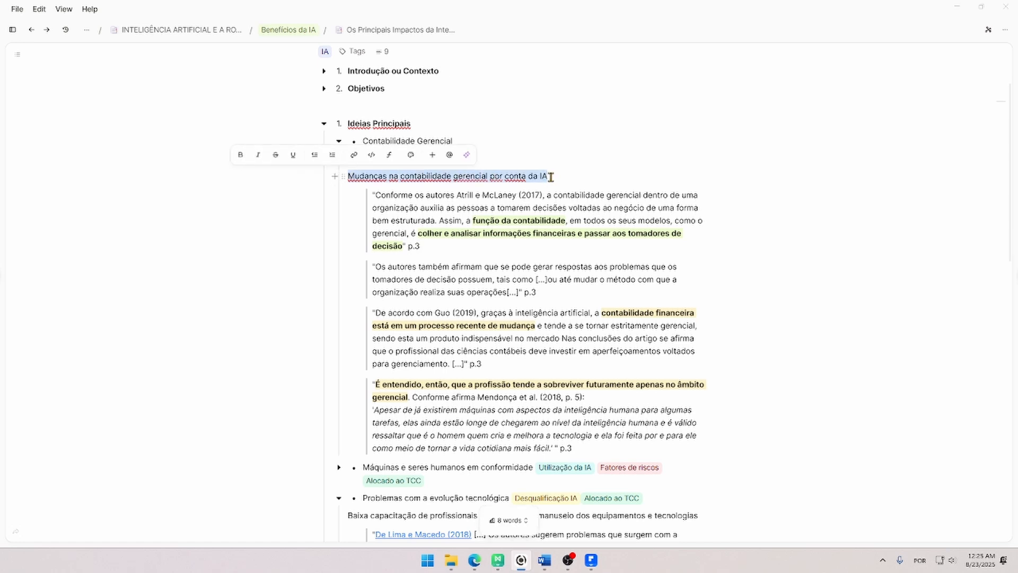
pyautogui.click(552, 177)
# - Select the Mudanças line together with the Atrill e McLaney quotation, and mark the quotation's opening and closing quotation marks
pyautogui.moveTo(344, 176); pyautogui.dragTo(424, 248)
pyautogui.click(423, 246)
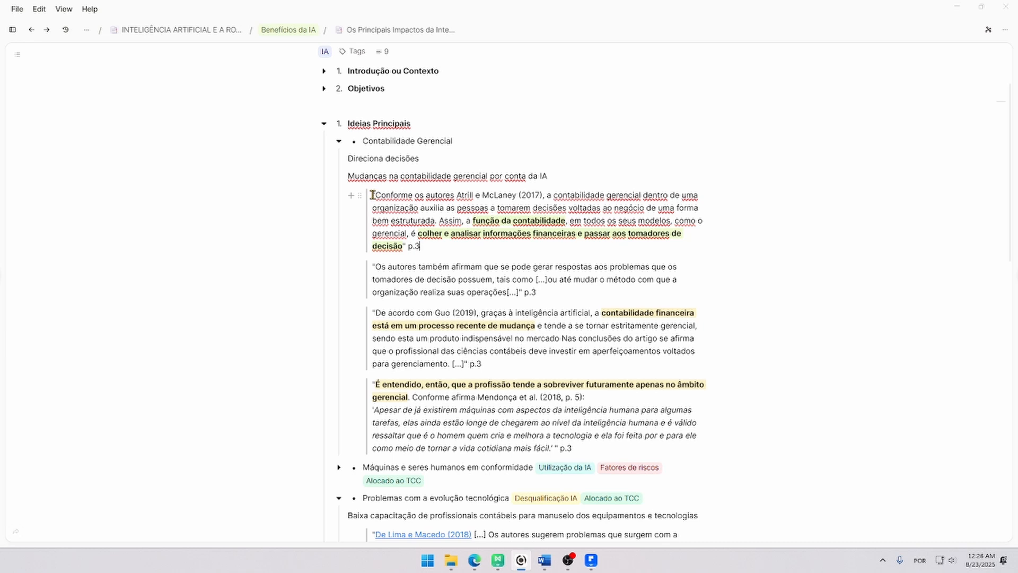
pyautogui.moveTo(373, 195); pyautogui.dragTo(377, 196)
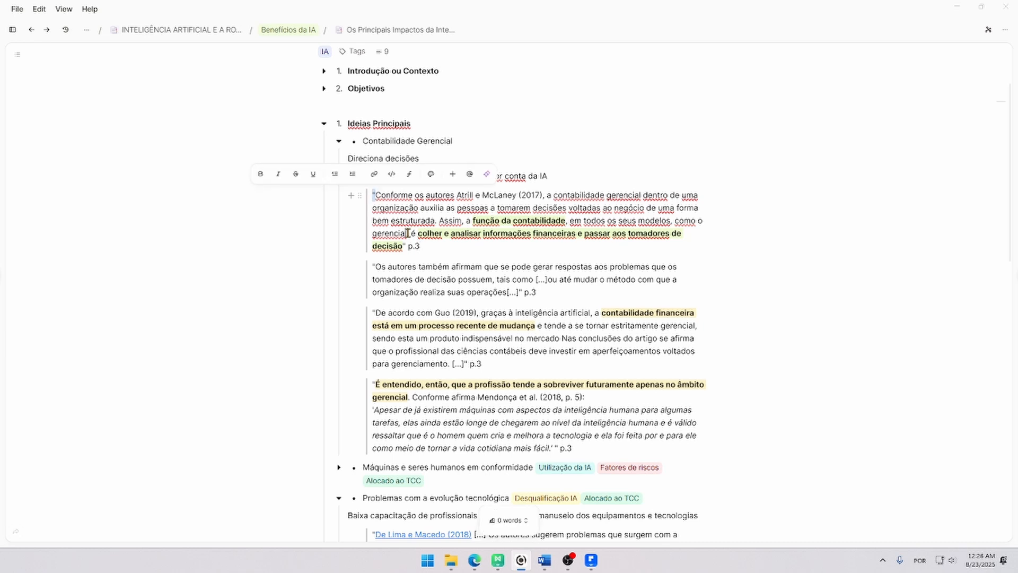
pyautogui.moveTo(403, 248); pyautogui.dragTo(408, 248)
pyautogui.click(408, 244)
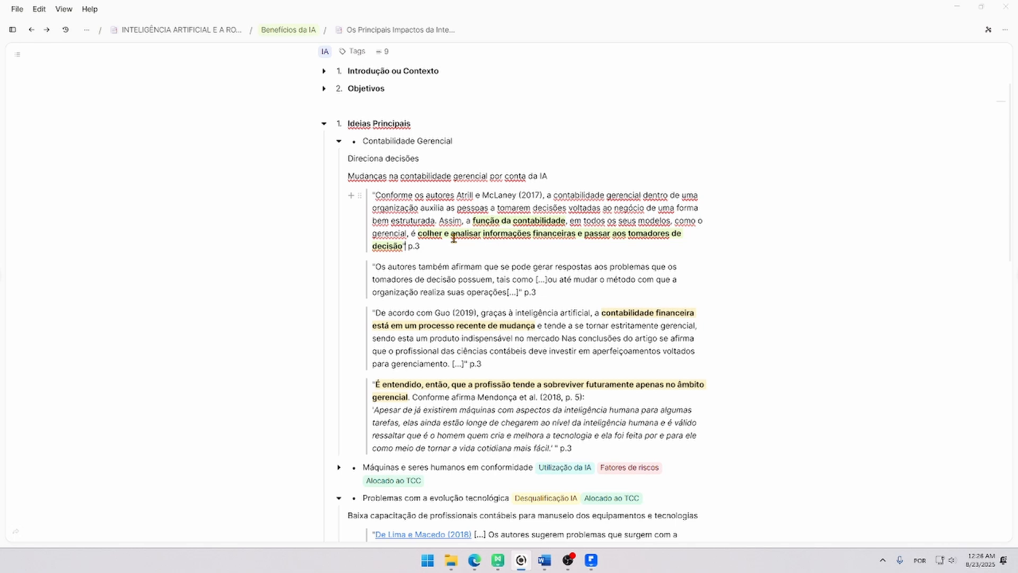
# - Select the p.3 page references at the end of the first two quotations under Contabilidade Gerencial
pyautogui.moveTo(420, 247); pyautogui.dragTo(411, 250)
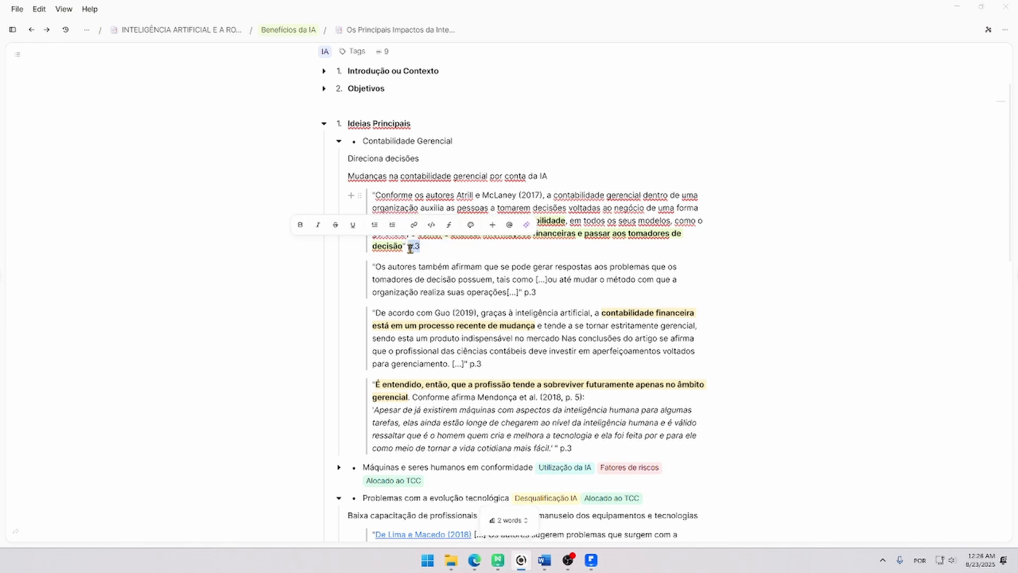
pyautogui.click(422, 248)
pyautogui.moveTo(425, 248); pyautogui.dragTo(410, 247)
pyautogui.click(424, 249)
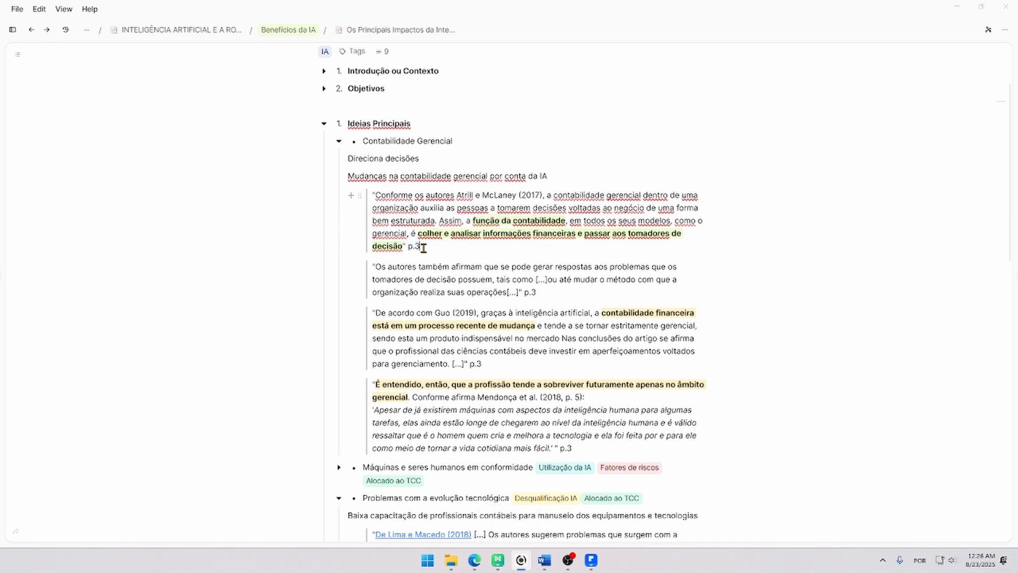
pyautogui.moveTo(529, 293); pyautogui.dragTo(536, 292)
pyautogui.click(517, 297)
# - Collapse the Contabilidade Gerencial item under Ideias Principais and return to the beginning of the note
pyautogui.scroll(-2, 502, 318)
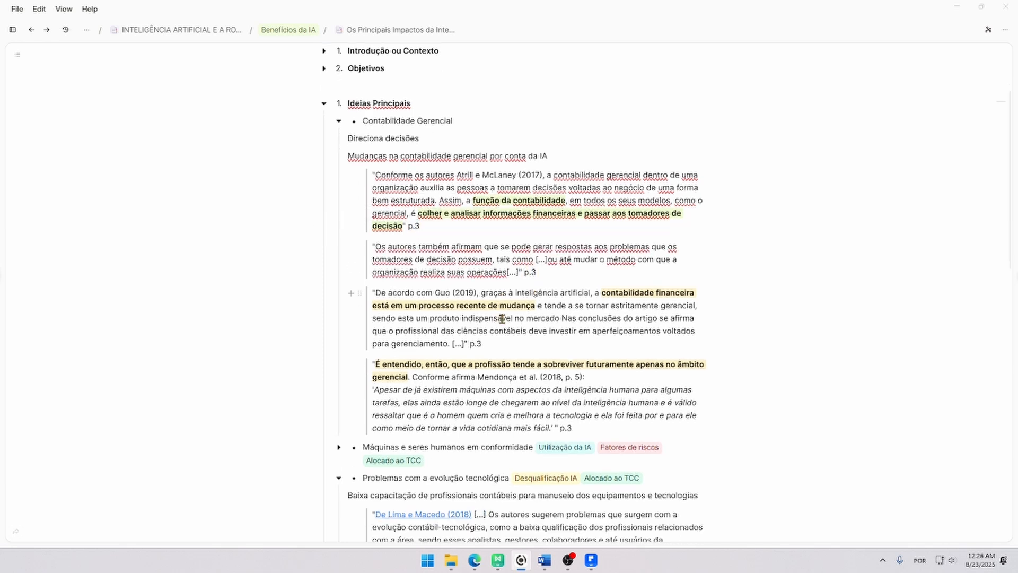
pyautogui.scroll(2, 385, 205)
pyautogui.scroll(1, 372, 175)
pyautogui.click(340, 140)
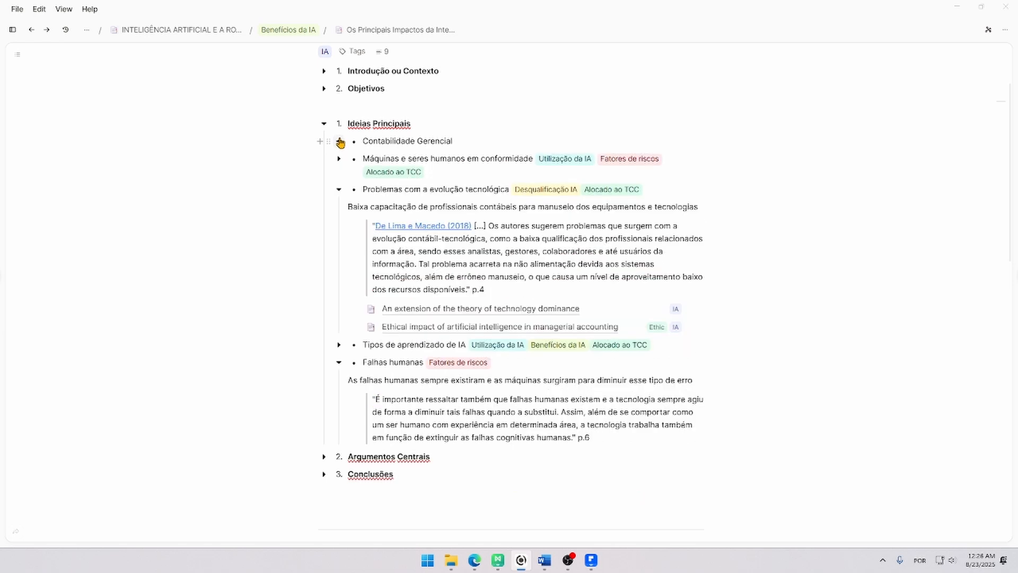
pyautogui.scroll(3, 342, 122)
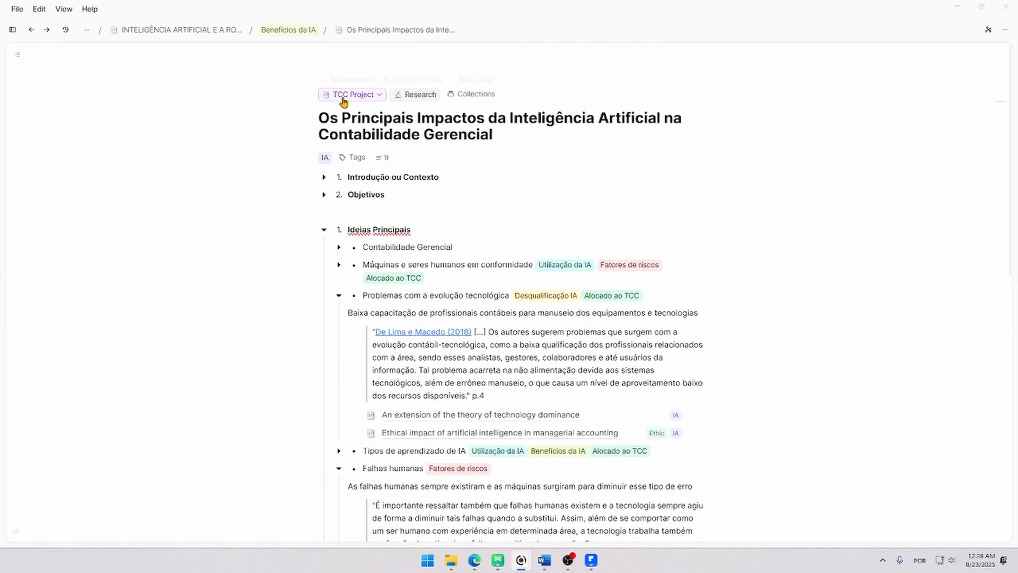
# - Return to the INTELIGÊNCIA ARTIFICIAL E A ROBOTIZAÇÃO DE TAREFAS note and look through it up to its title
pyautogui.click(195, 35)
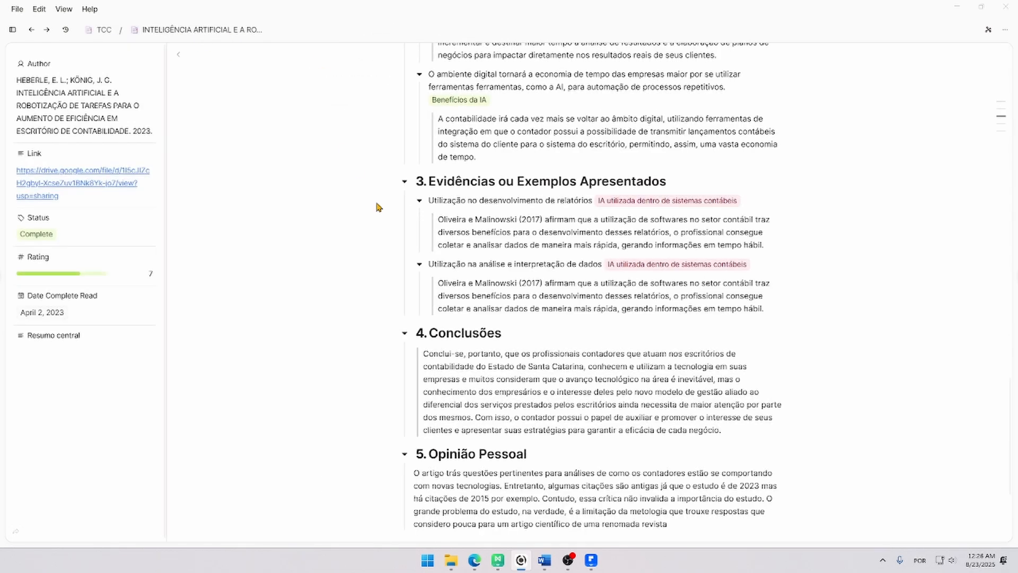
pyautogui.scroll(8, 379, 212)
pyautogui.scroll(10, 387, 227)
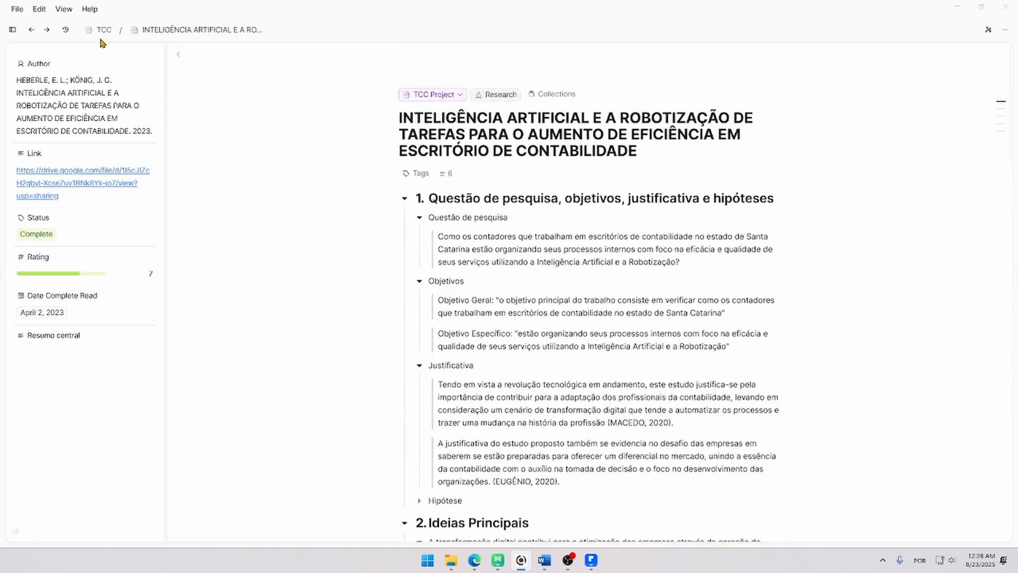
# - Open the TCC overview, open the O uso de inteligência artificial nos processos contábeis note, and select its title
pyautogui.click(104, 30)
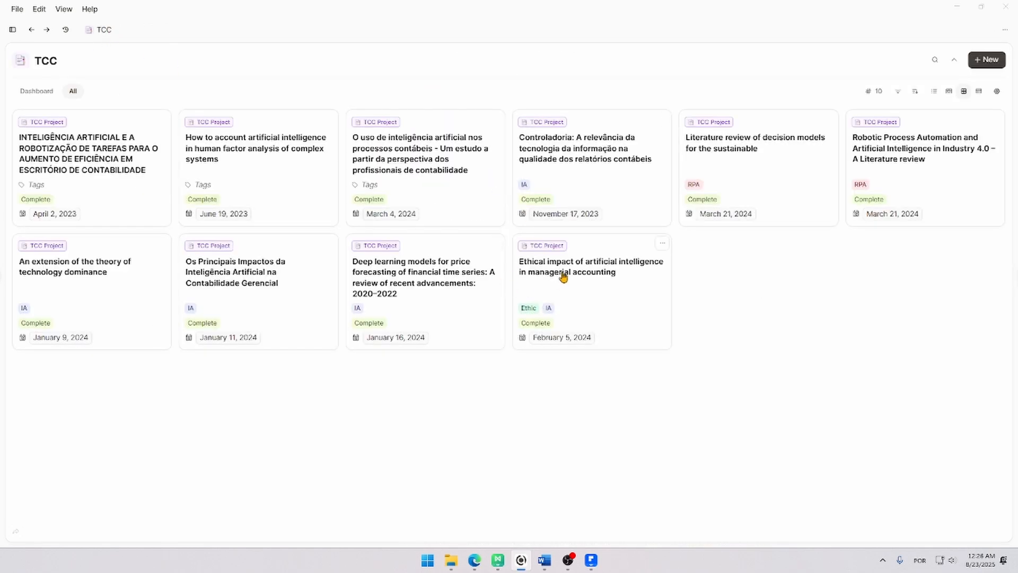
pyautogui.click(256, 263)
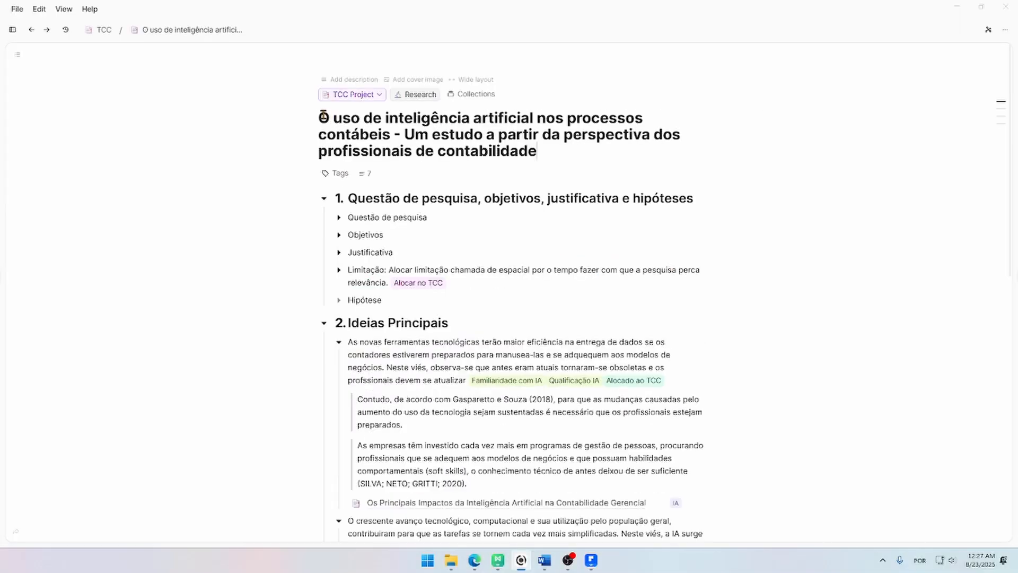
pyautogui.moveTo(321, 118); pyautogui.dragTo(539, 152)
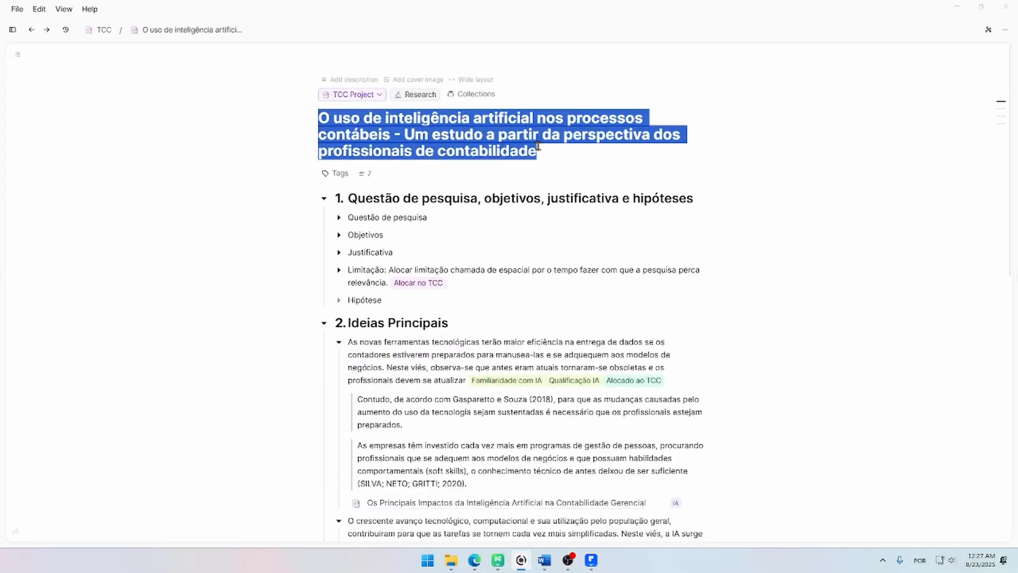
pyautogui.click(540, 152)
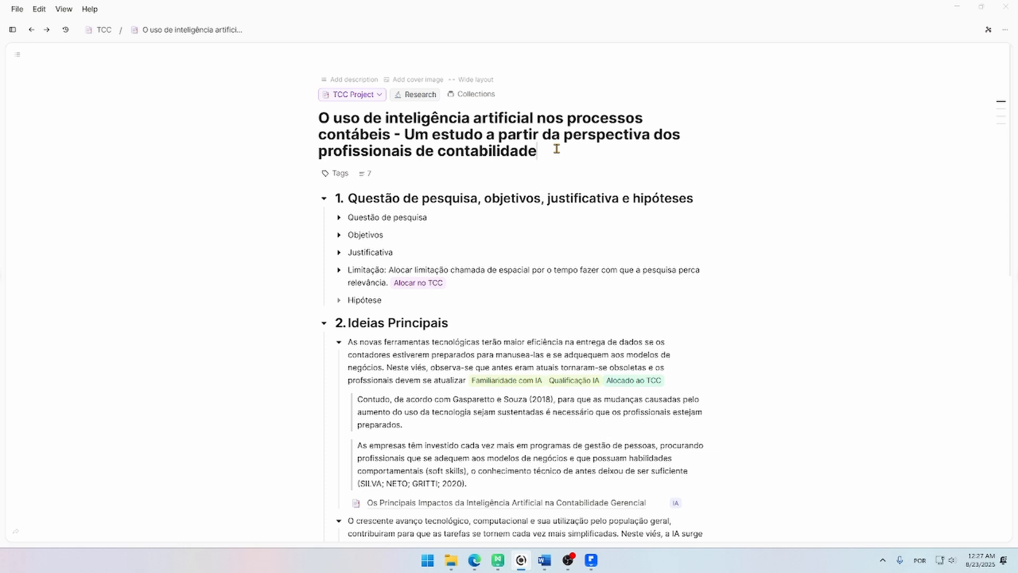
# - Select the first summary statement under Ideias Principais, from As novas ferramentas tecnológicas to devem se atualizar
pyautogui.scroll(-2, 605, 139)
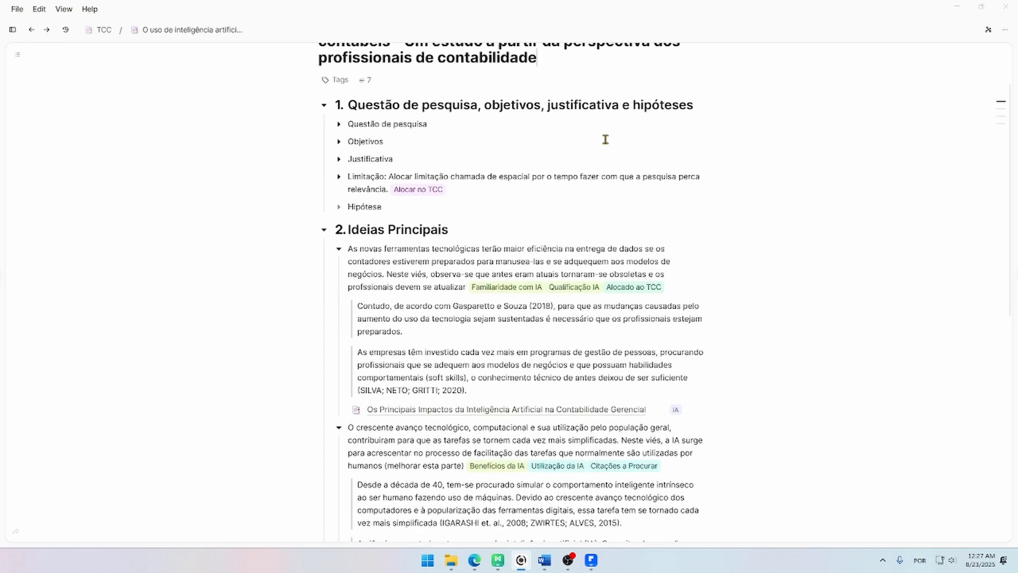
pyautogui.scroll(-2, 371, 207)
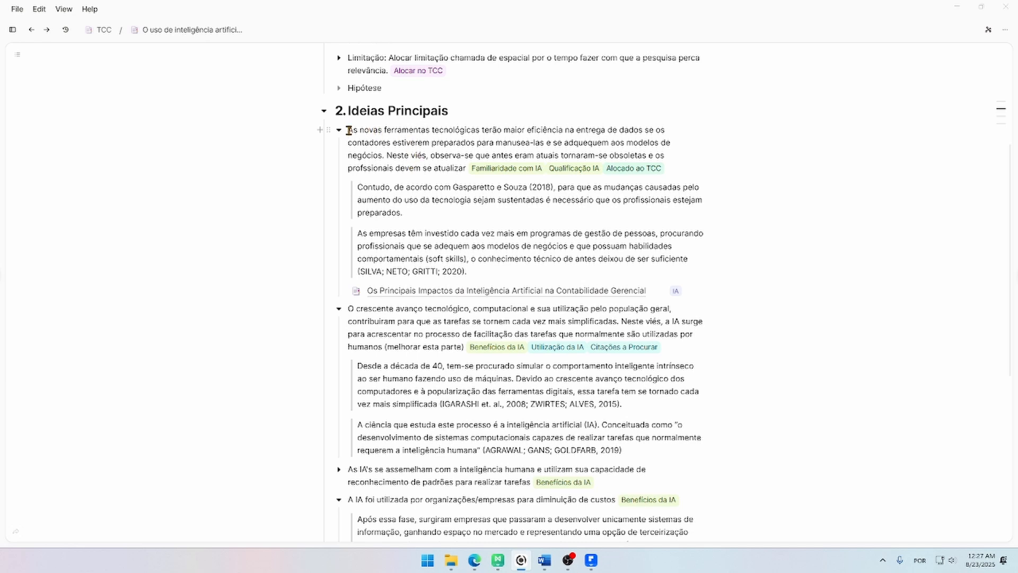
pyautogui.moveTo(348, 131); pyautogui.dragTo(465, 166)
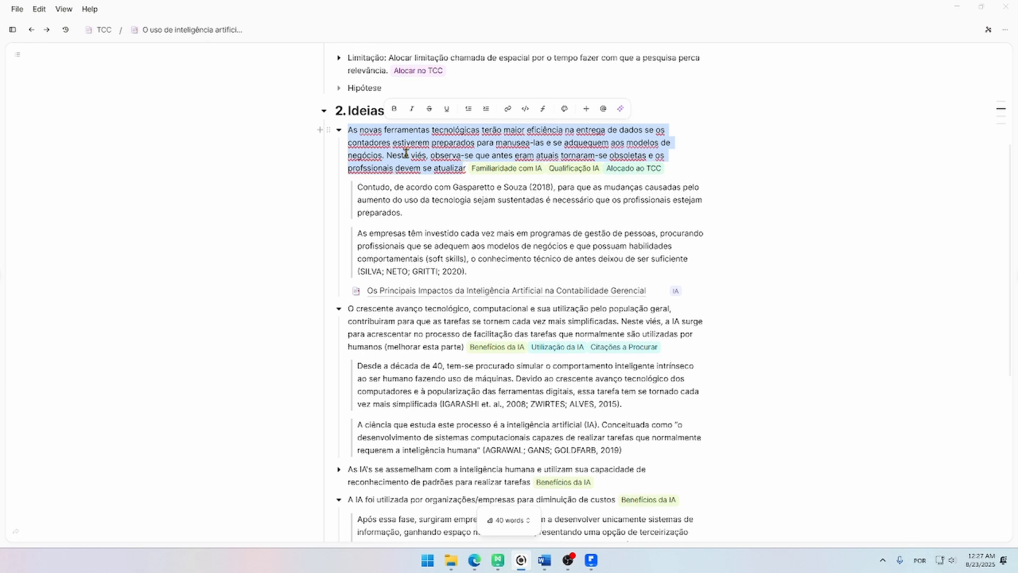
pyautogui.click(396, 151)
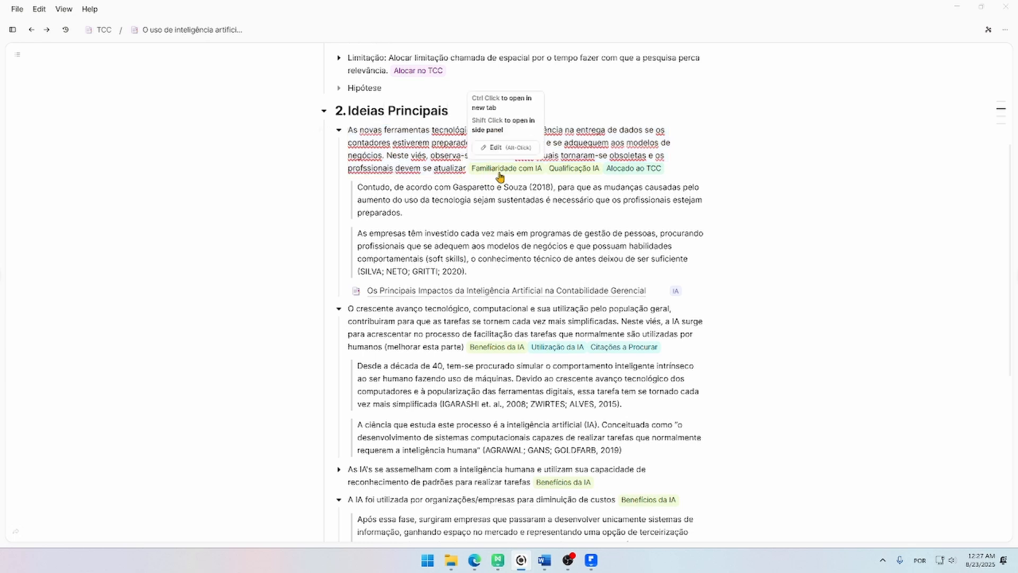
pyautogui.click(673, 166)
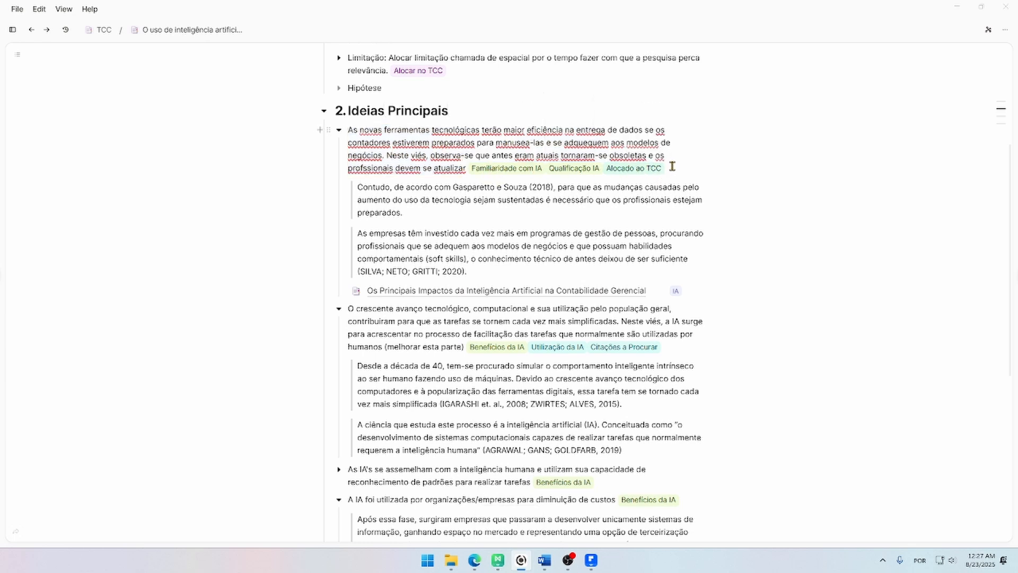
pyautogui.write('@etag')
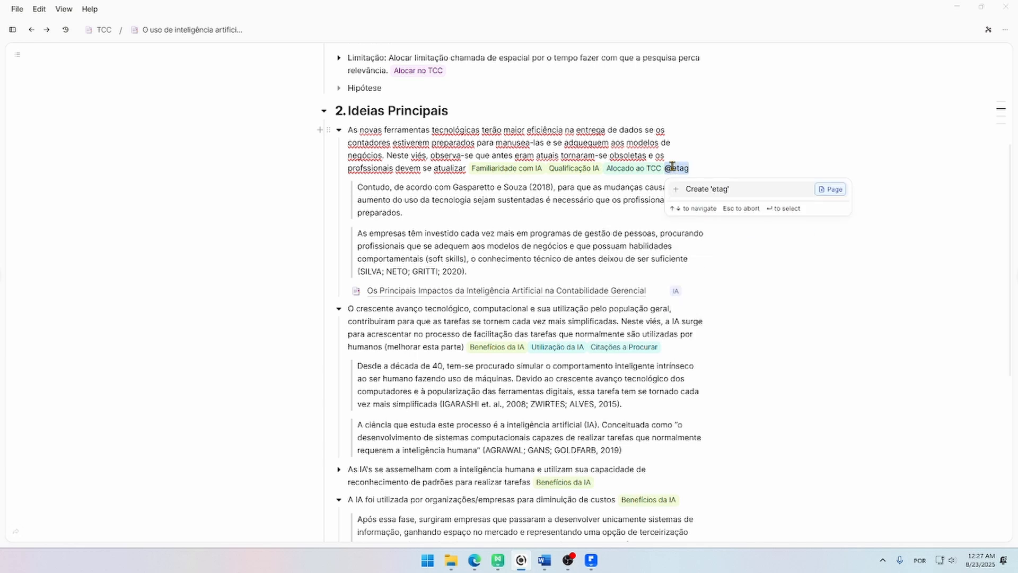
pyautogui.press('Escape')
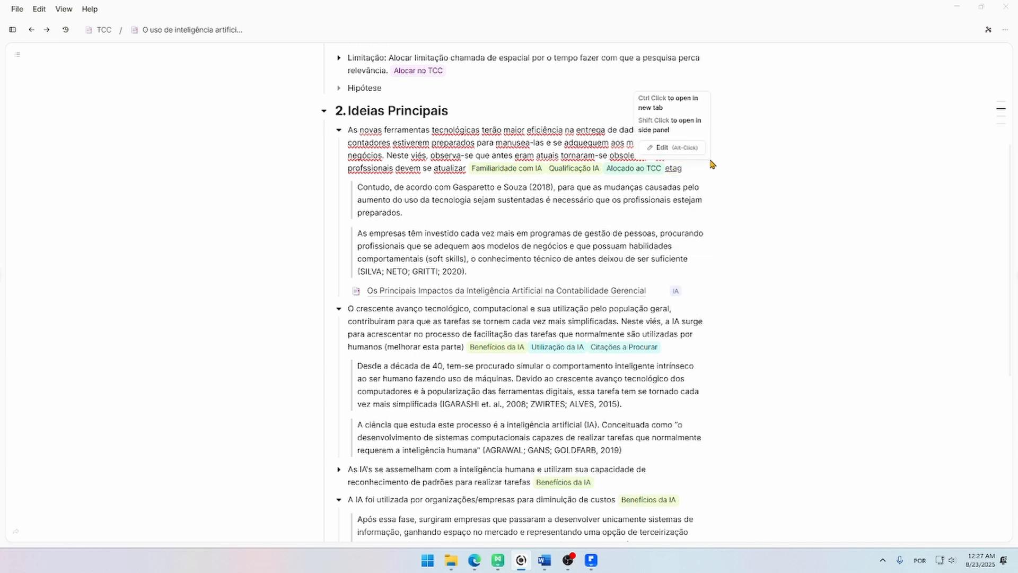
pyautogui.press('BackSpace')
pyautogui.press('BackSpace')
pyautogui.press('BackSpace')
pyautogui.press('BackSpace')
pyautogui.press('BackSpace')
pyautogui.press('BackSpace')
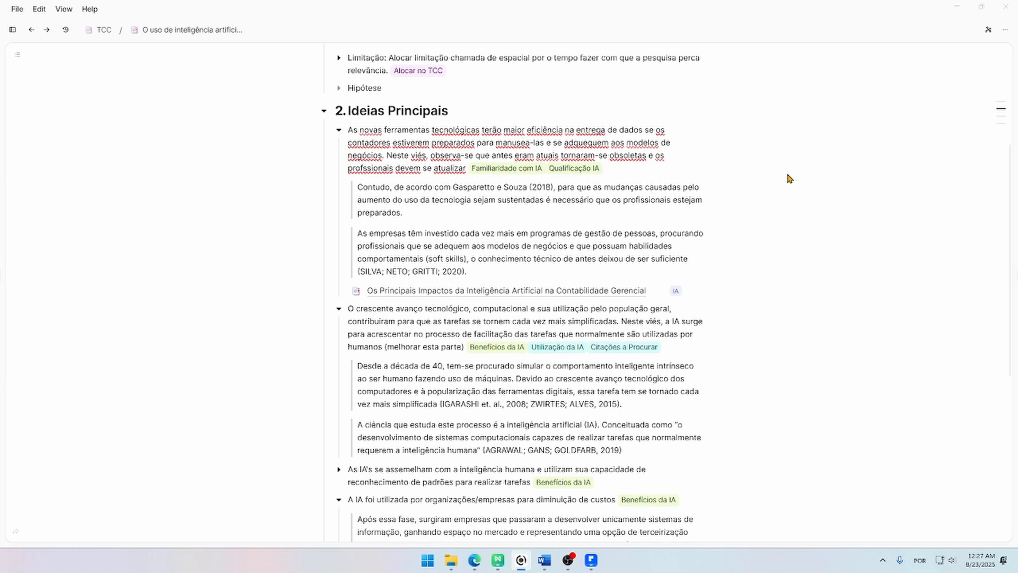
pyautogui.hotkey('ctrl', 'z')
# - Create a new tag named airaiva at the end of the first summary statement under Ideias Principais
pyautogui.write('@tag')
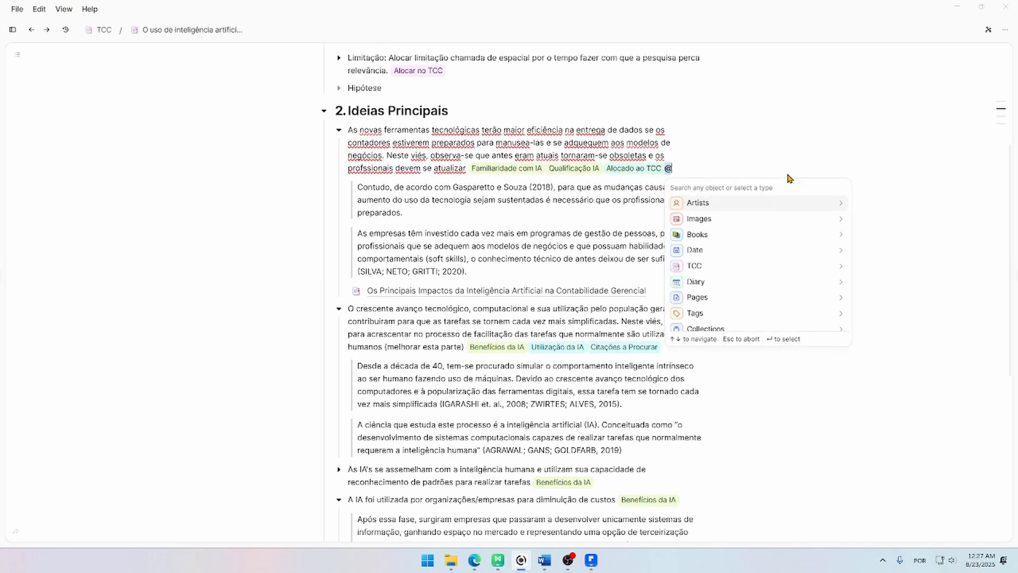
pyautogui.write('/IA')
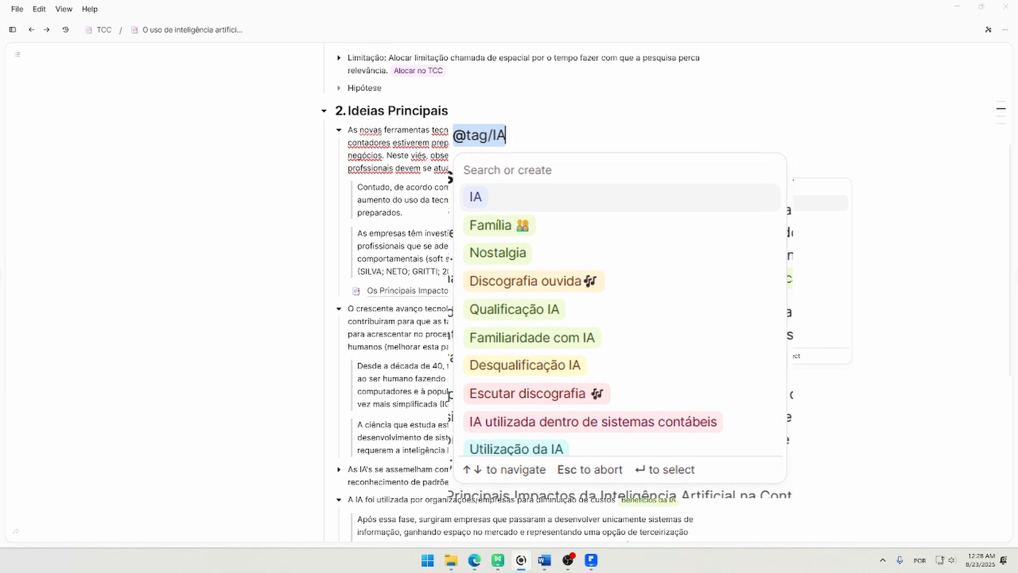
pyautogui.press('BackSpace')
pyautogui.press('BackSpace')
pyautogui.write('ai')
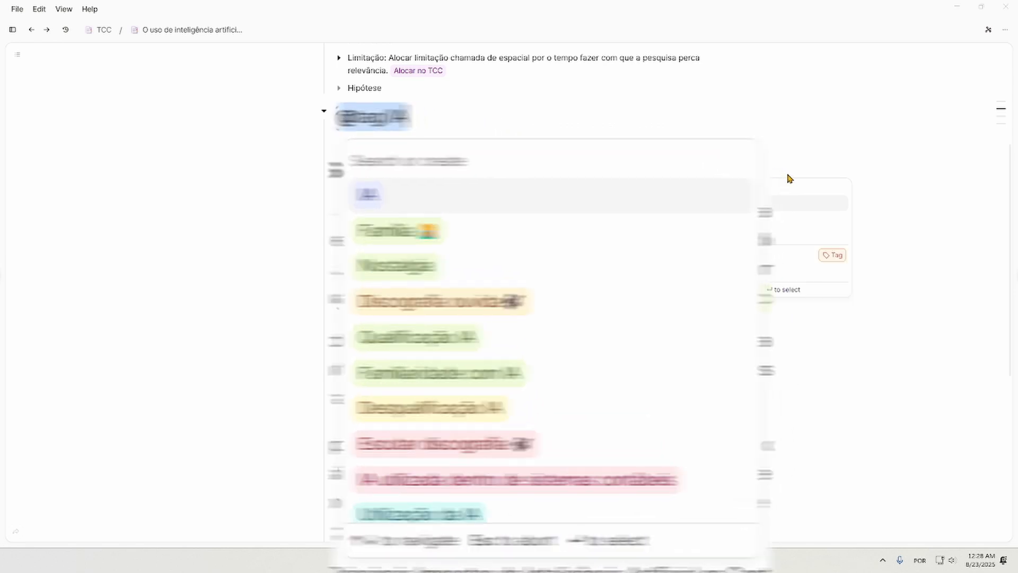
pyautogui.write('raiva')
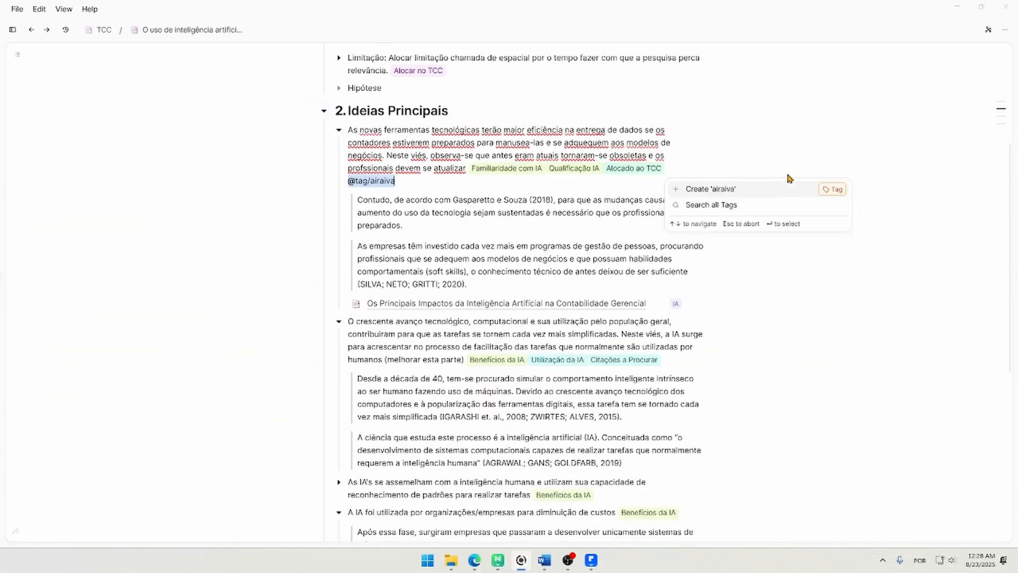
pyautogui.press('Return')
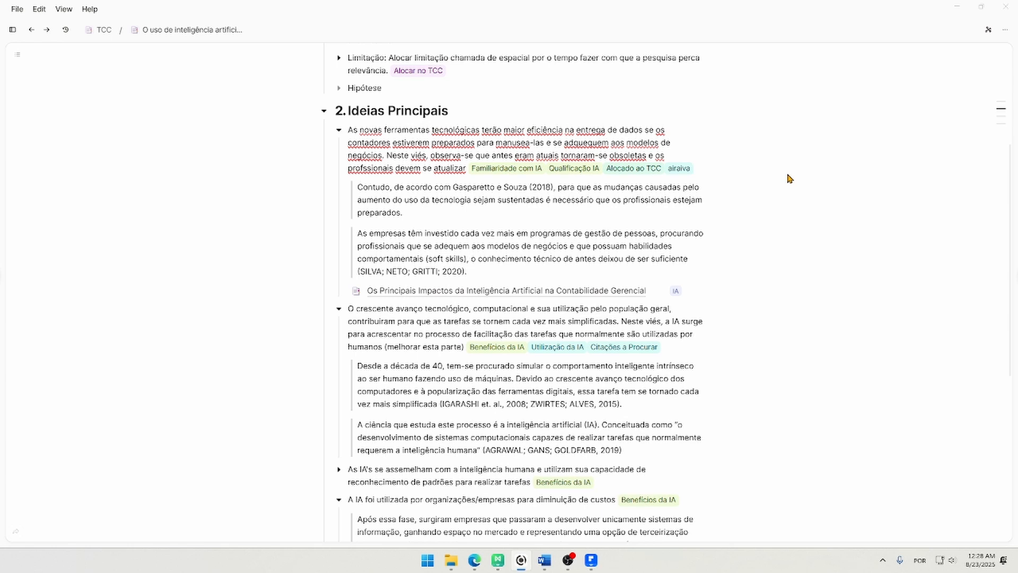
# - Open the airaiva tag's page and delete the tag completely from the space
pyautogui.click(679, 170)
pyautogui.click(769, 44)
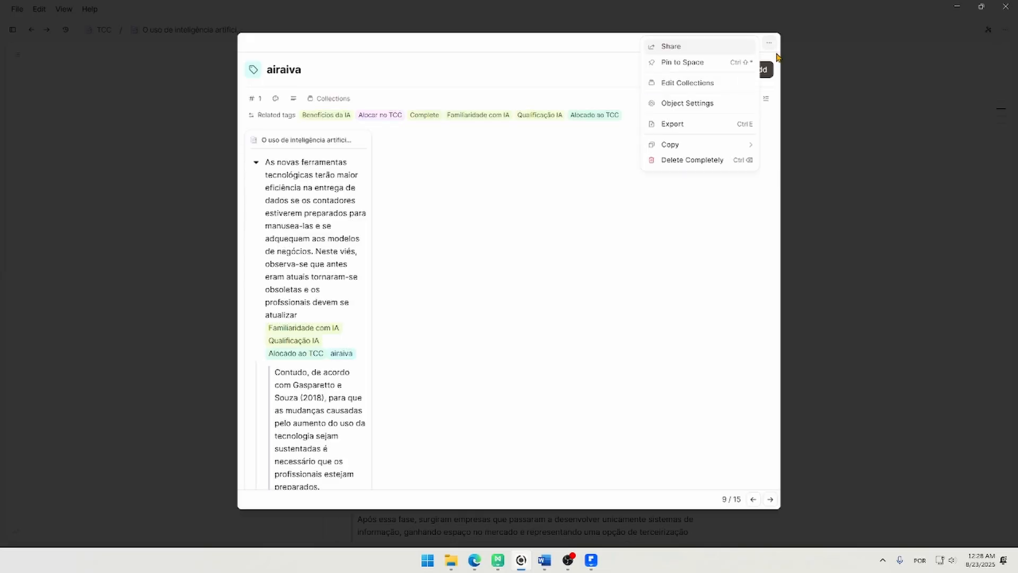
pyautogui.click(700, 166)
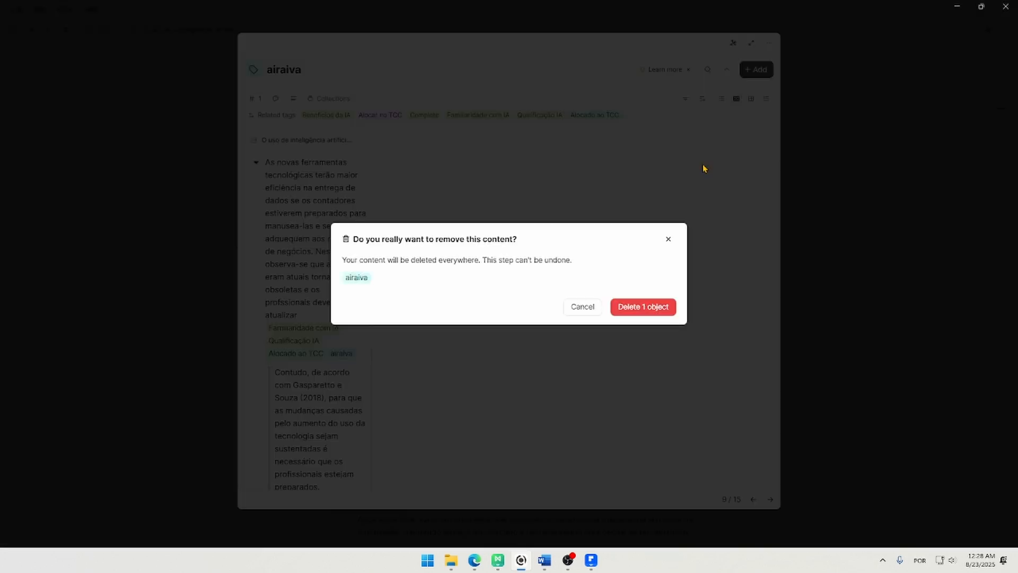
pyautogui.click(649, 307)
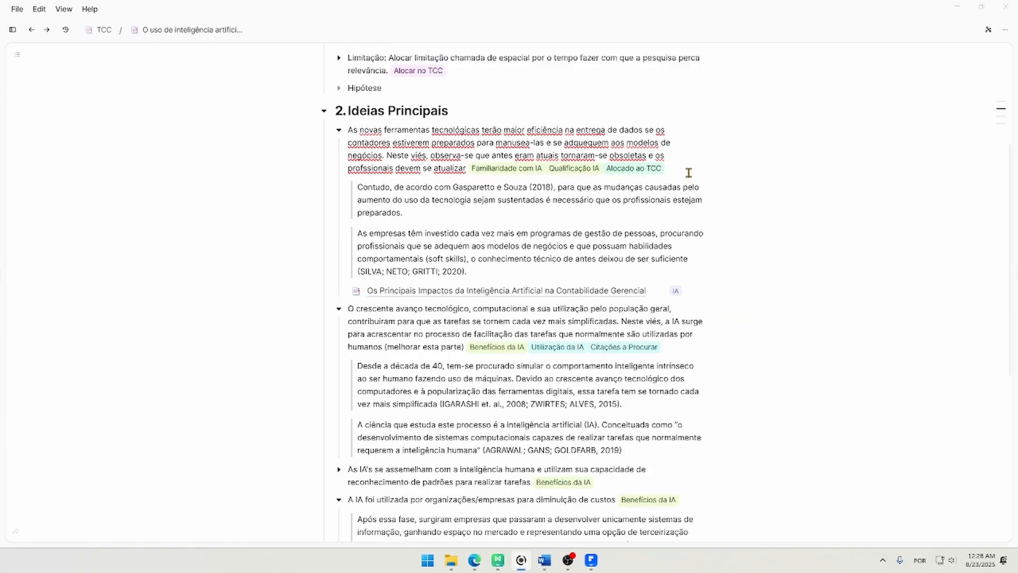
# - Look through the entries linked to the Qualificação IA and Familiaridade com IA tags, and return to the note
pyautogui.moveTo(505, 170)
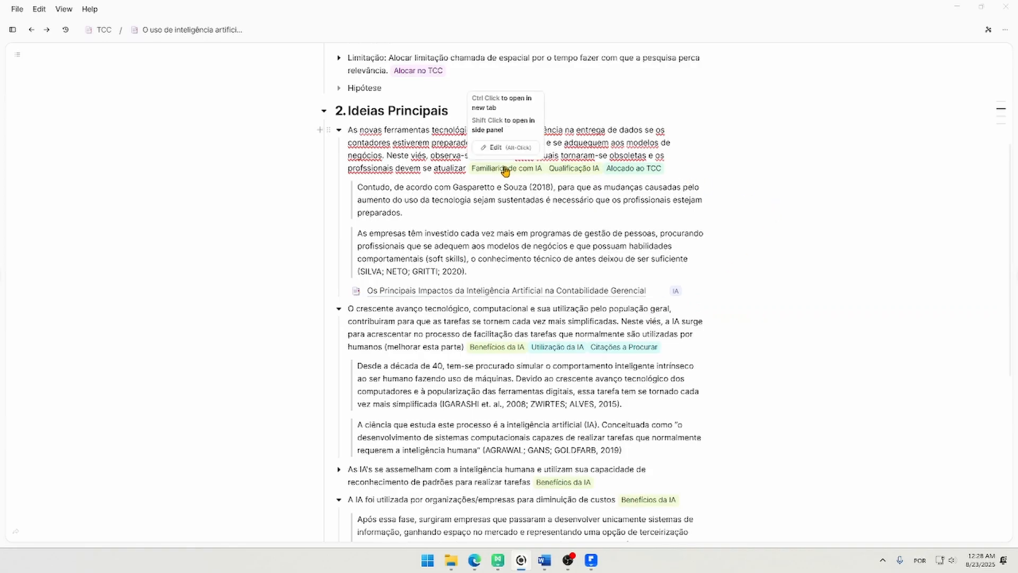
pyautogui.click(584, 171)
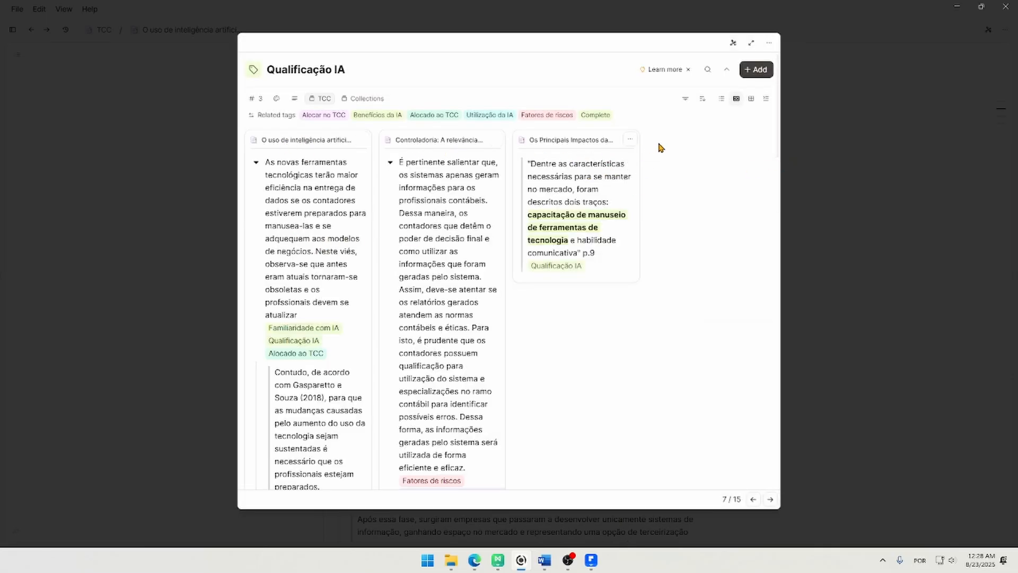
pyautogui.click(872, 143)
pyautogui.click(502, 168)
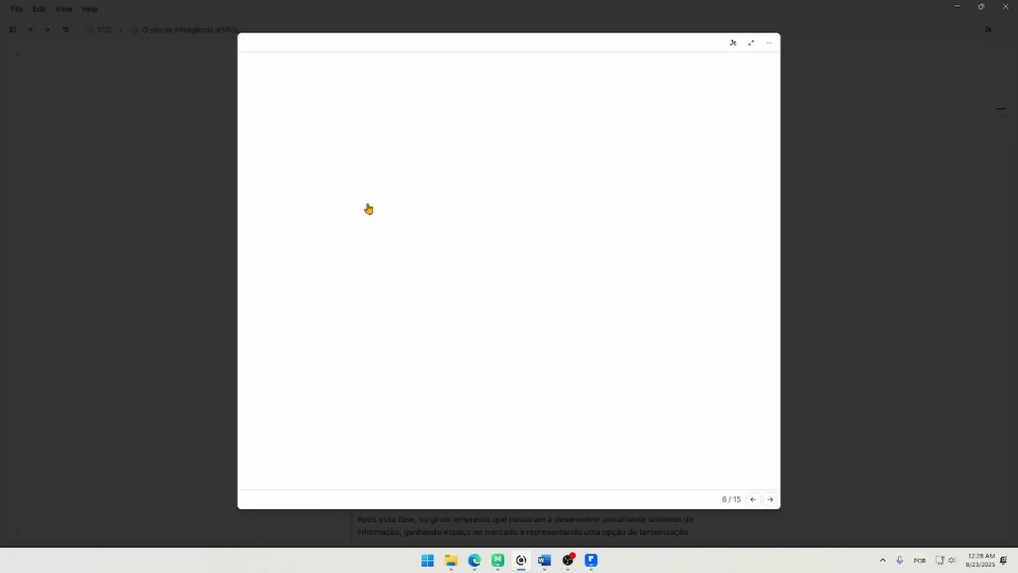
pyautogui.scroll(-12, 605, 268)
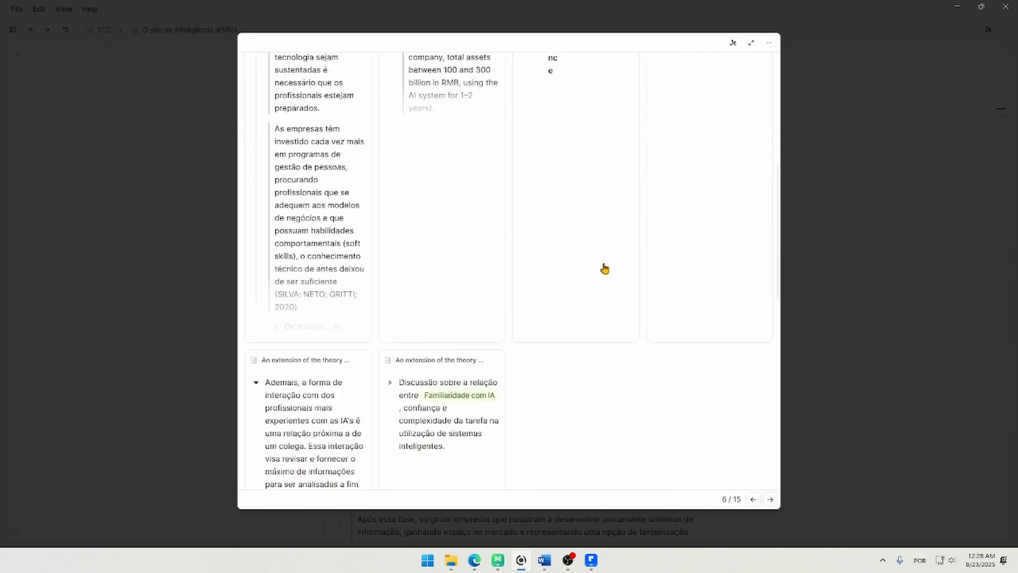
pyautogui.click(830, 175)
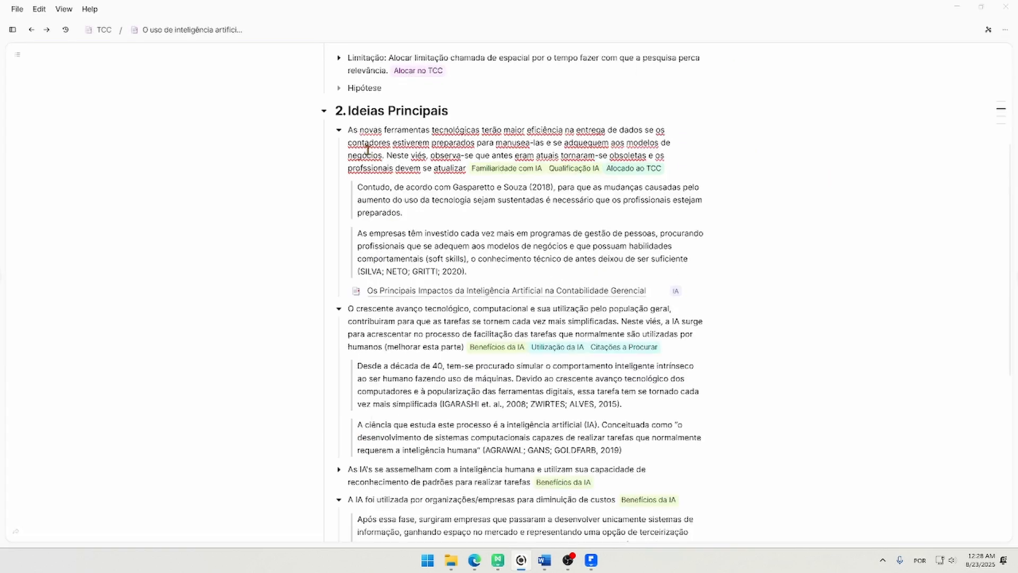
# - Reread the first summary statement under Ideias Principais and check the entries of its Familiaridade com IA tag
pyautogui.moveTo(350, 129); pyautogui.dragTo(464, 170)
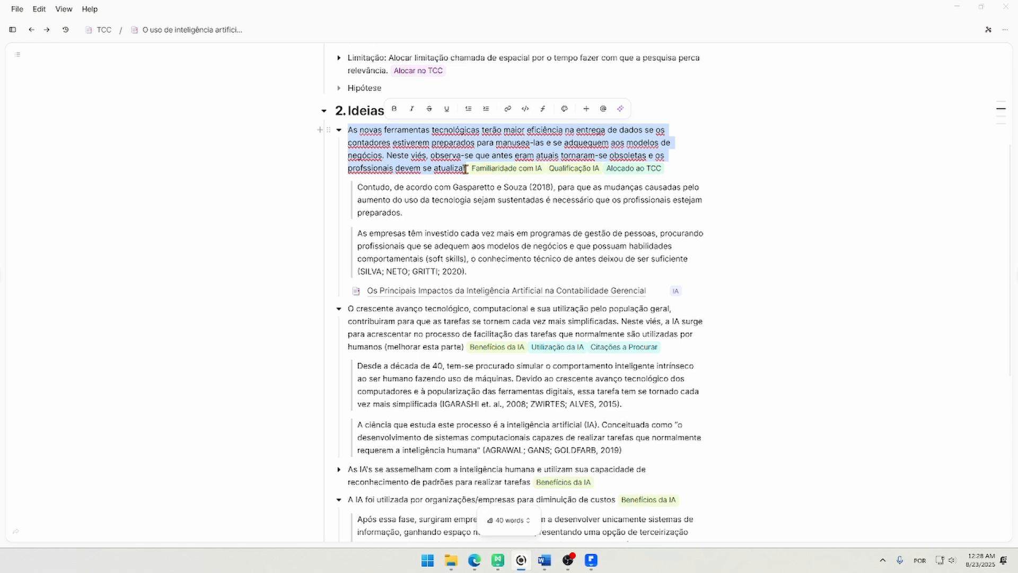
pyautogui.click(464, 170)
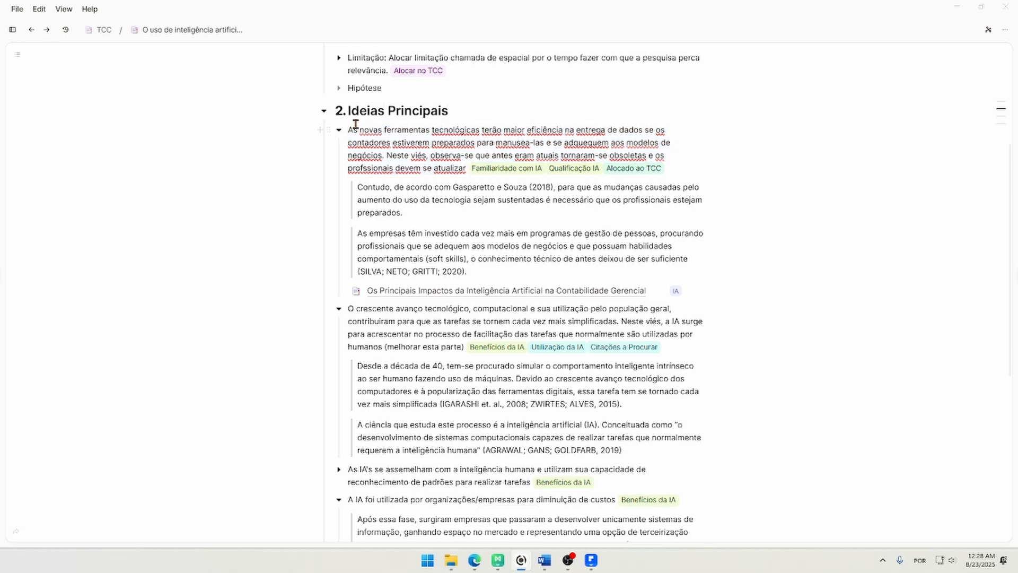
pyautogui.moveTo(349, 129); pyautogui.dragTo(465, 169)
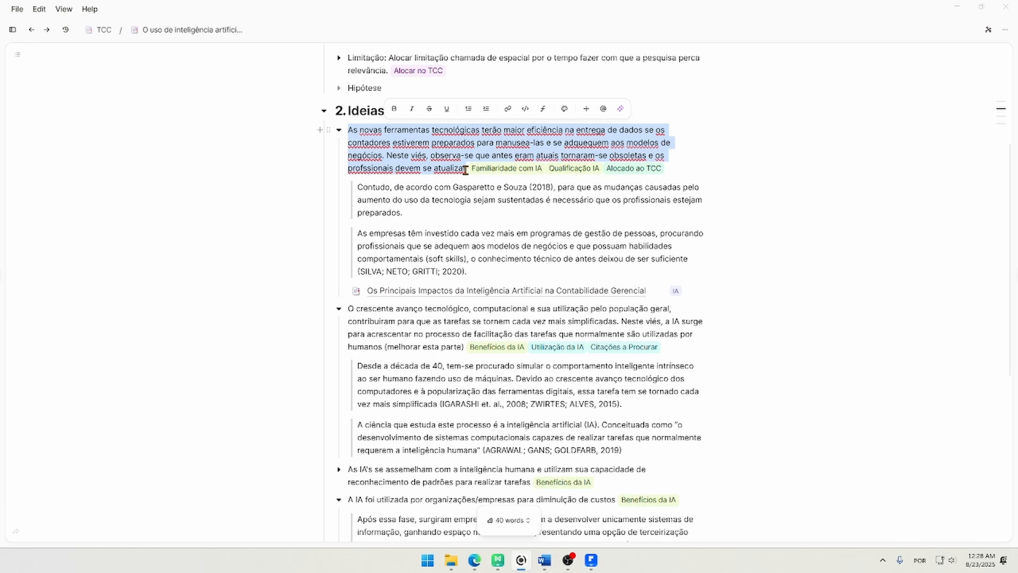
pyautogui.click(465, 169)
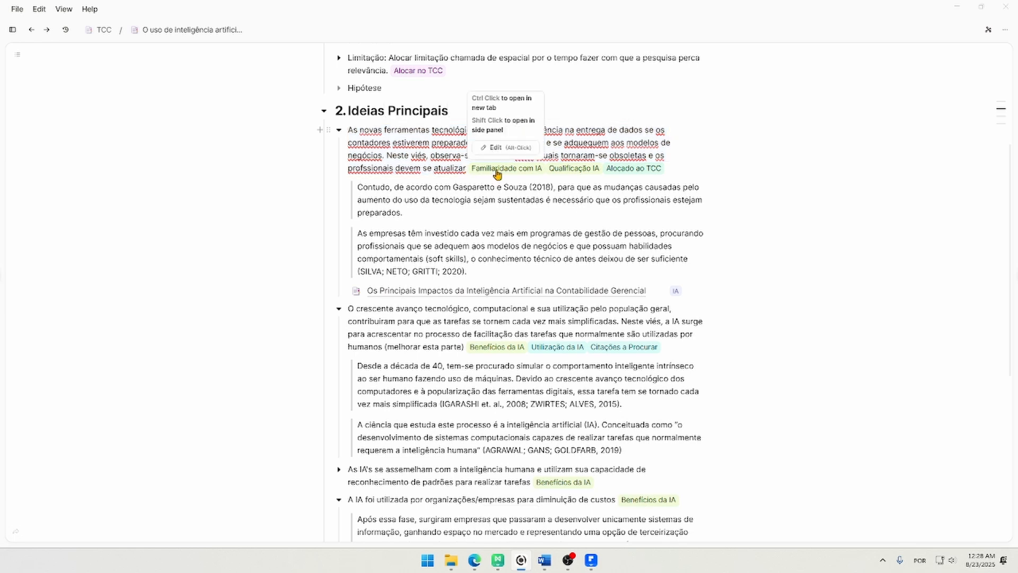
pyautogui.moveTo(349, 131); pyautogui.dragTo(463, 177)
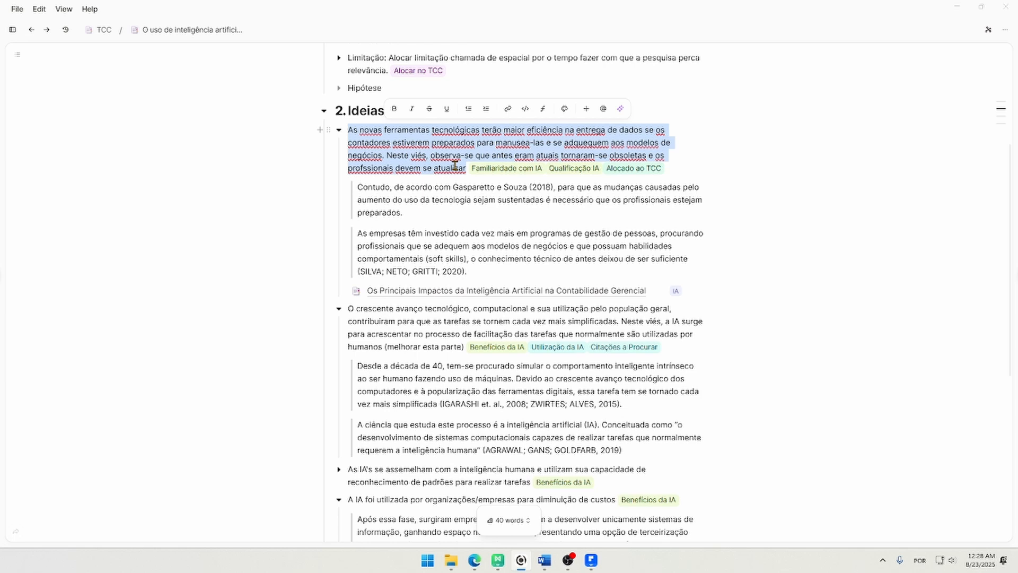
pyautogui.click(455, 166)
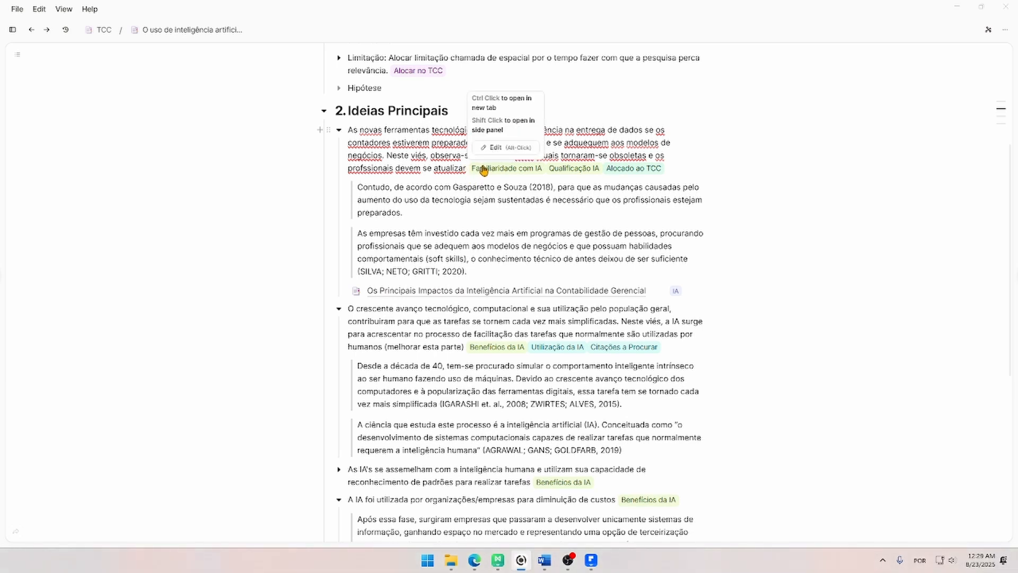
pyautogui.click(483, 169)
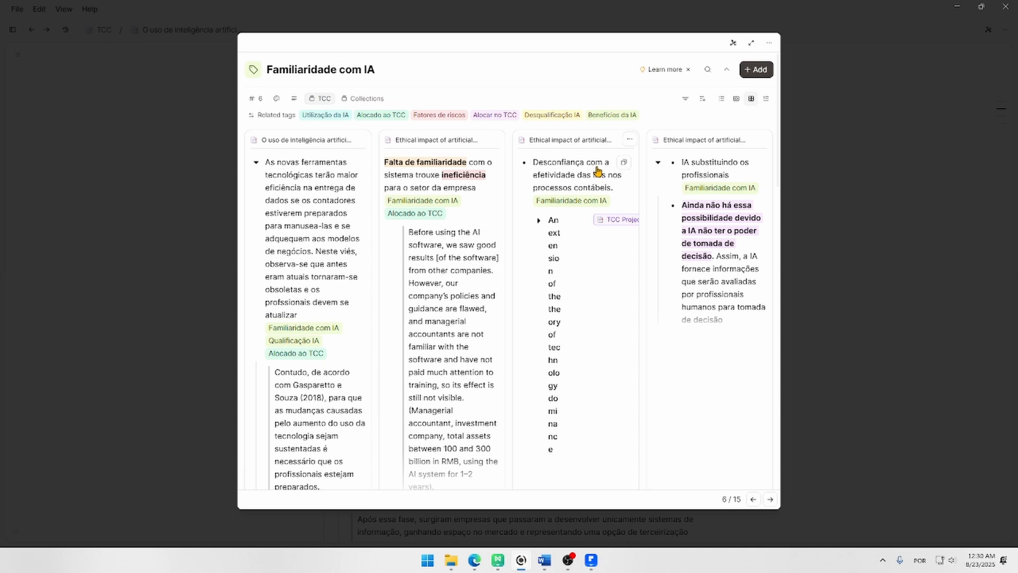
pyautogui.click(861, 159)
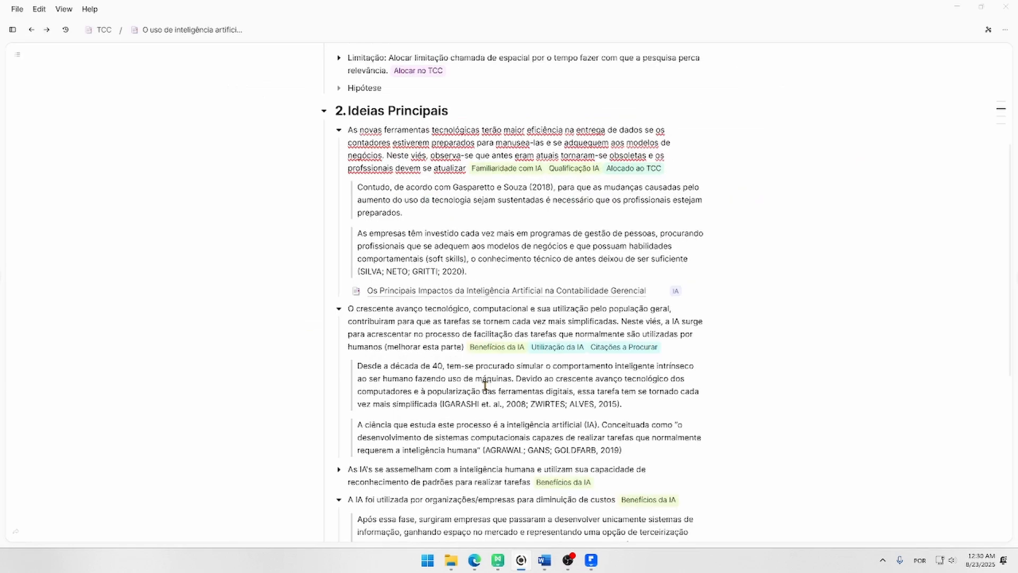
# - Examine the second summary statement under Ideias Principais, starting with O crescente avanço tecnológico, by selecting its text
pyautogui.scroll(-2, 483, 381)
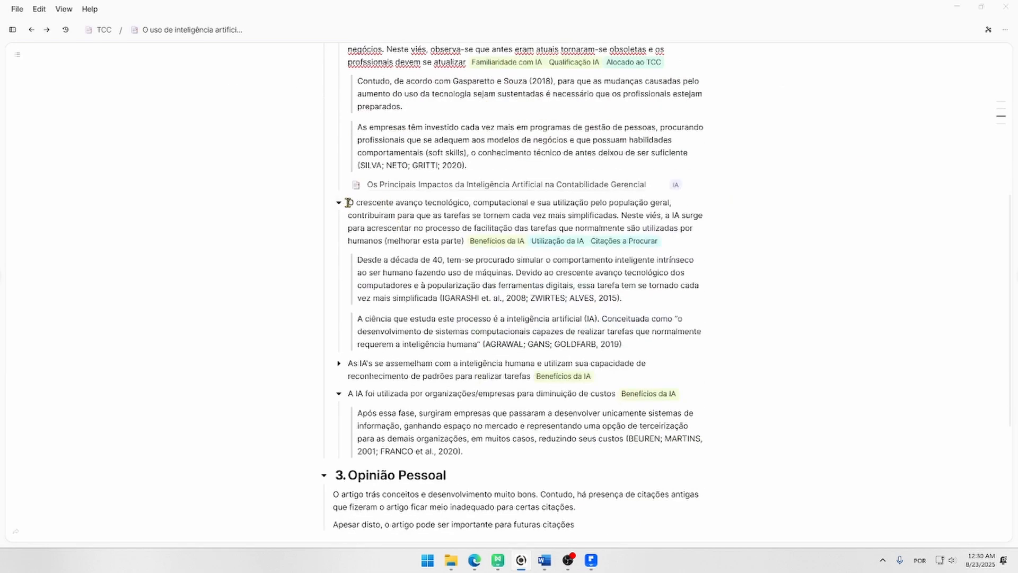
pyautogui.moveTo(348, 204); pyautogui.dragTo(462, 240)
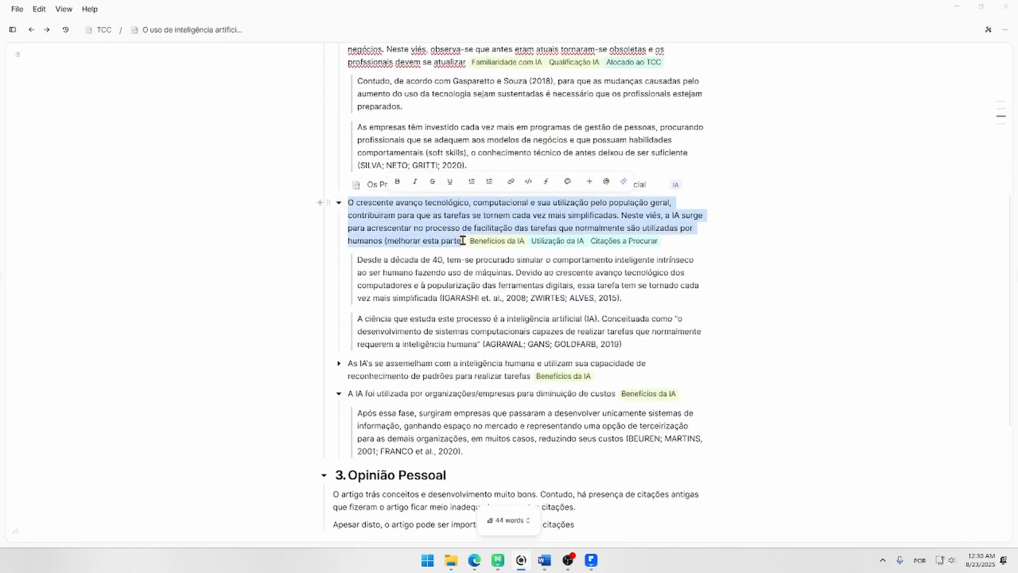
pyautogui.click(349, 203)
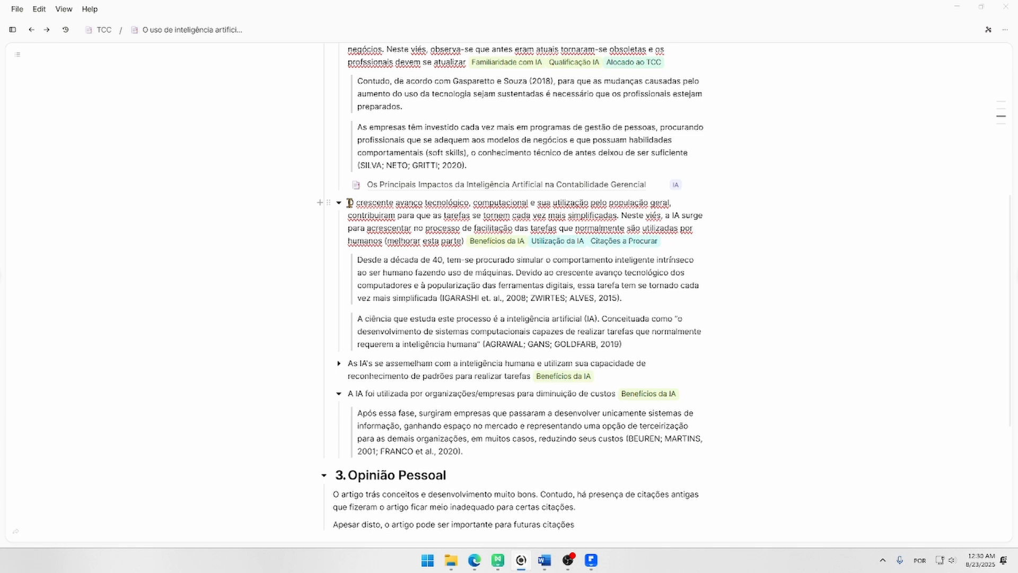
pyautogui.moveTo(350, 202); pyautogui.dragTo(463, 241)
pyautogui.click(461, 241)
# - Examine the two quotations beneath the second summary statement, and select the first quotation's opening sentence, Desde a década de 40
pyautogui.moveTo(359, 260); pyautogui.dragTo(624, 299)
pyautogui.click(593, 298)
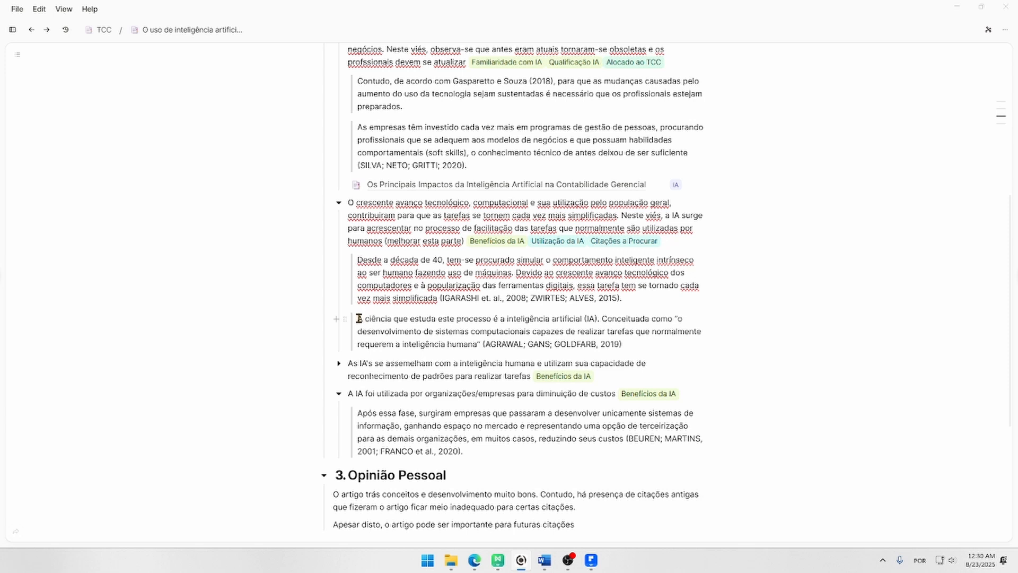
pyautogui.moveTo(358, 318); pyautogui.dragTo(625, 346)
pyautogui.click(624, 346)
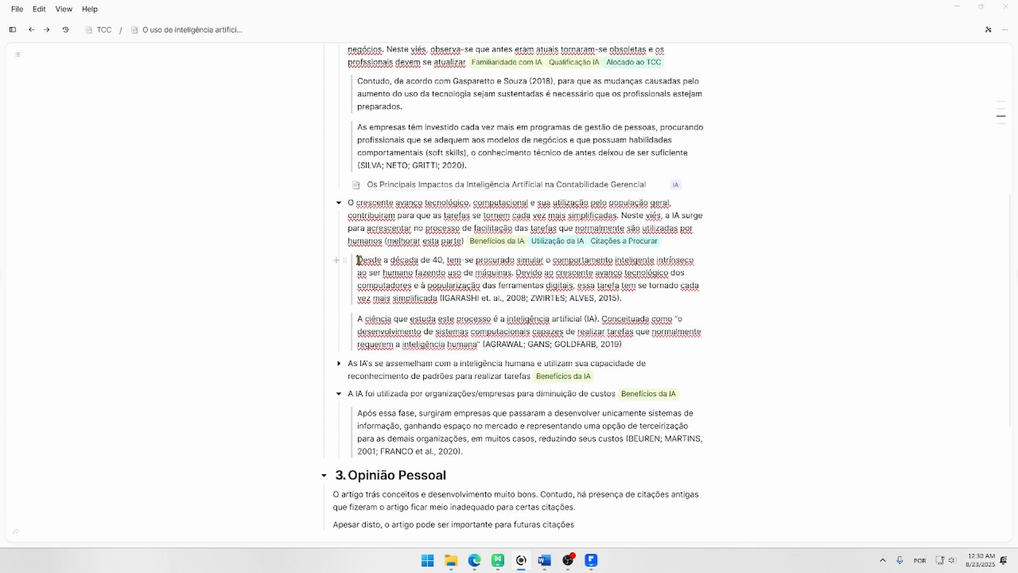
pyautogui.moveTo(358, 260); pyautogui.dragTo(502, 276)
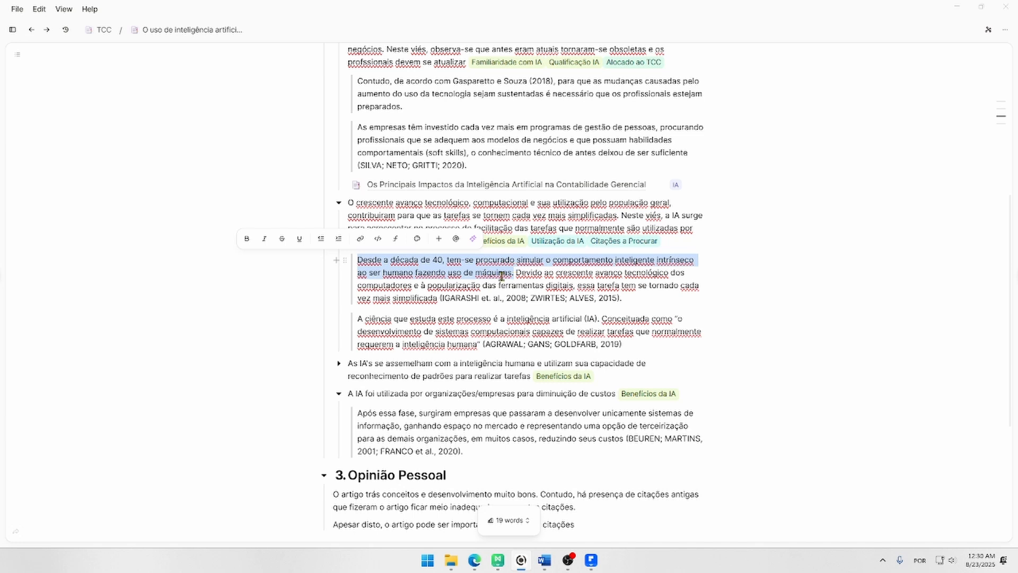
# - Open the O uso de inteligência artificial article PDF from the Feitos resumos folder and hide the AI chat sidebar
pyautogui.scroll(6, 517, 315)
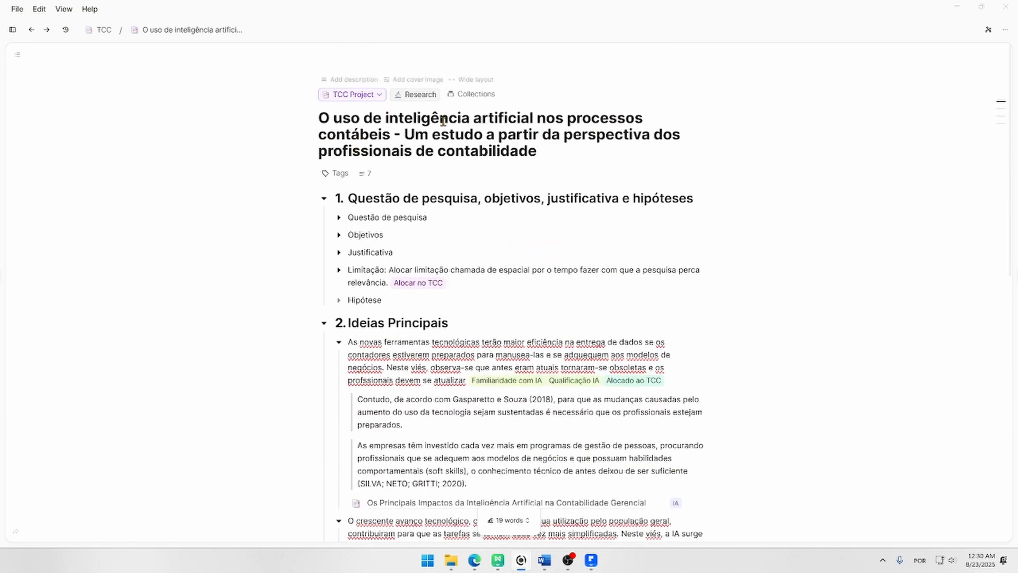
pyautogui.scroll(-6, 504, 421)
pyautogui.click(450, 562)
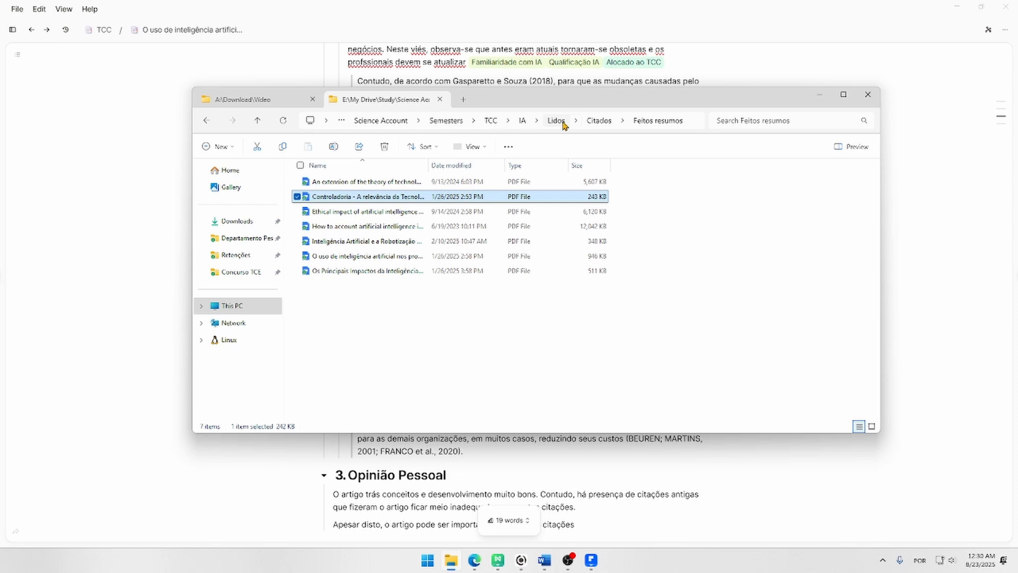
pyautogui.doubleClick(359, 257)
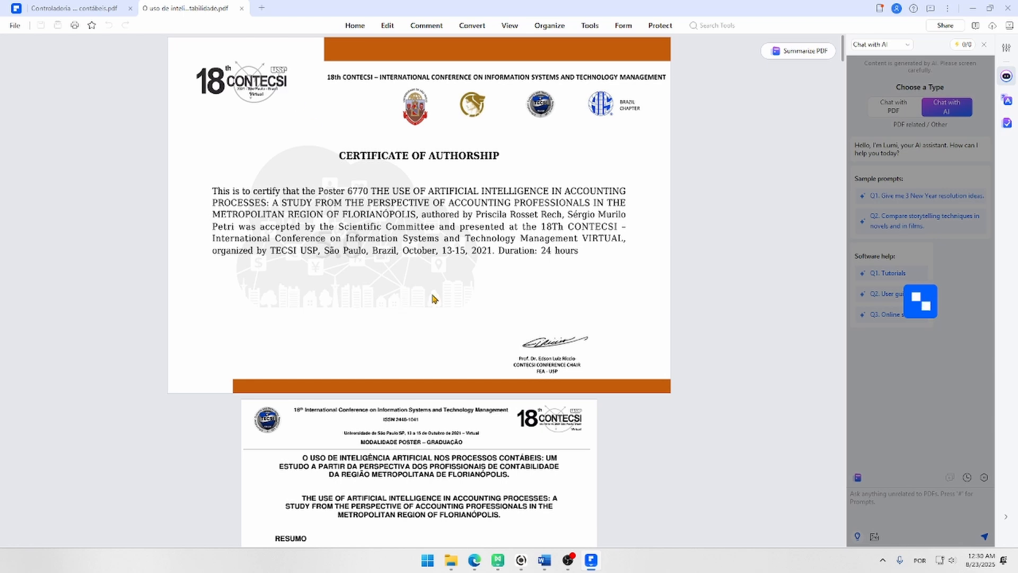
pyautogui.click(1006, 516)
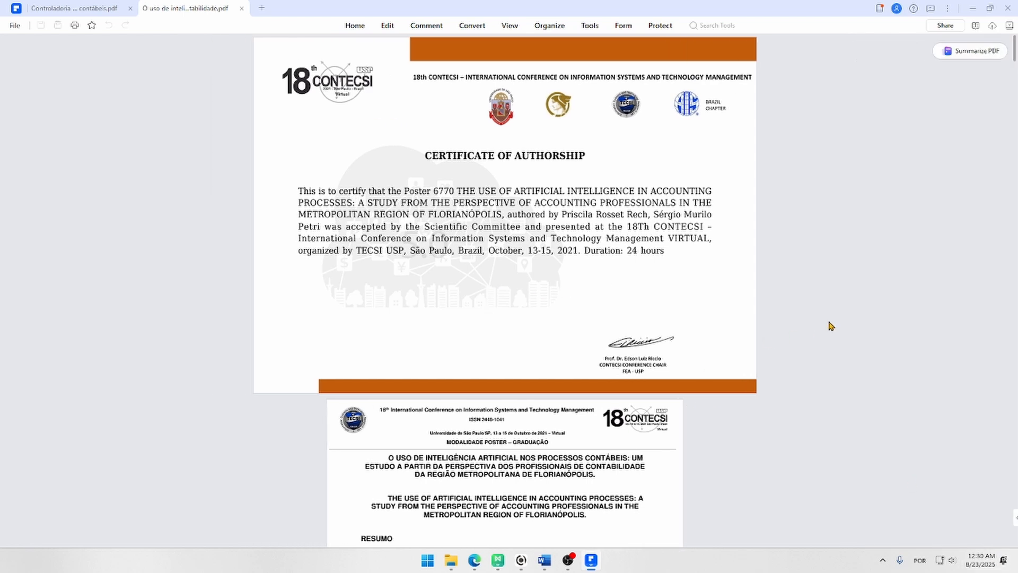
# - Copy the quotation's opening sentence, Desde a década de 40, from Capacities and search for it in the article PDF
pyautogui.click(521, 560)
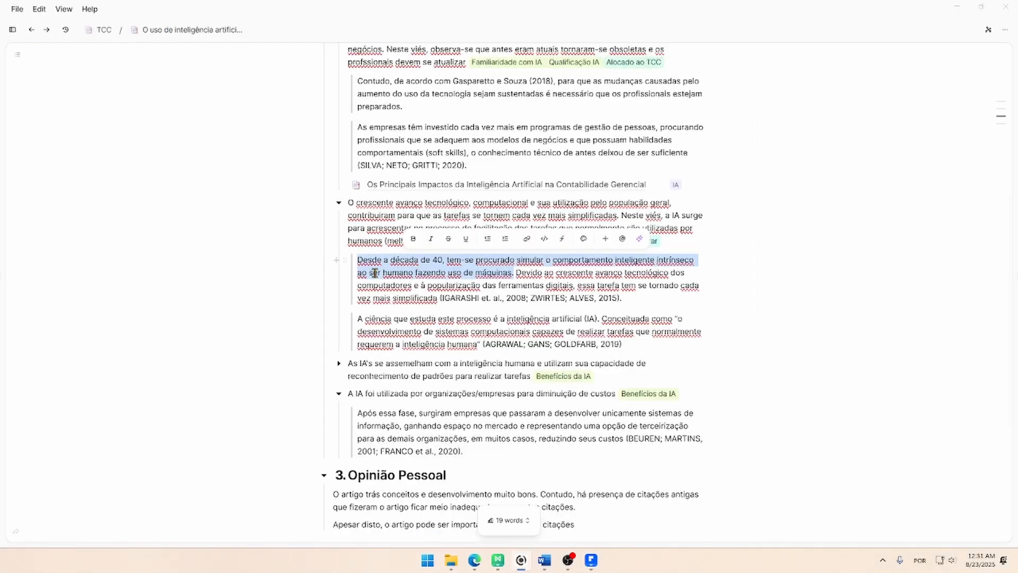
pyautogui.moveTo(364, 263); pyautogui.dragTo(513, 272)
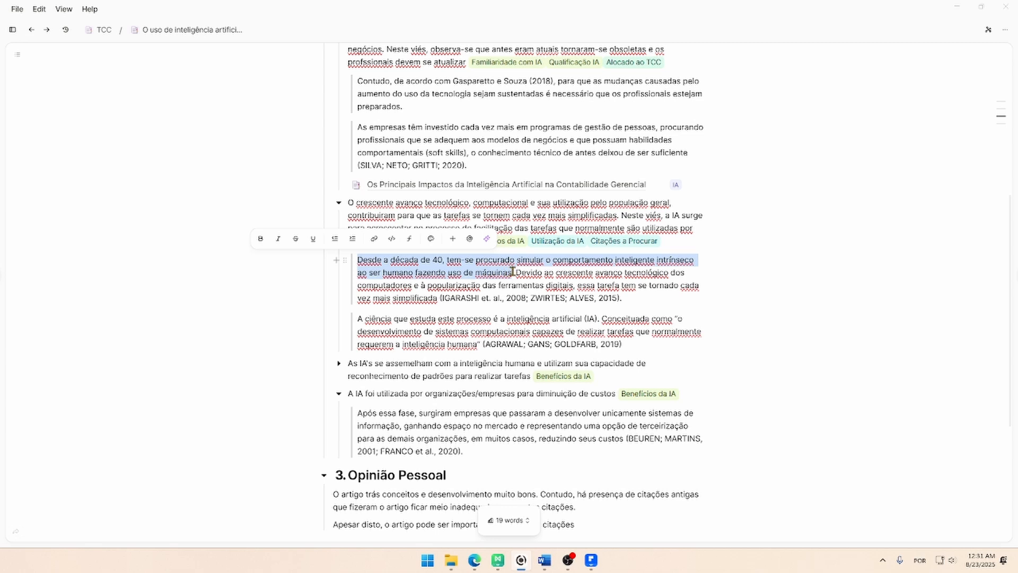
pyautogui.click(592, 560)
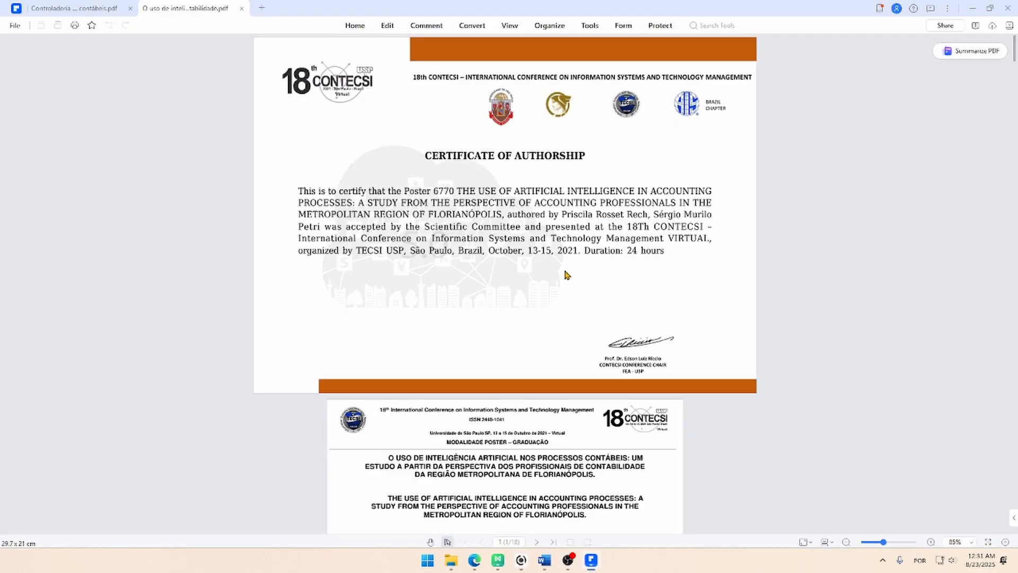
pyautogui.hotkey('ctrl', 'f')
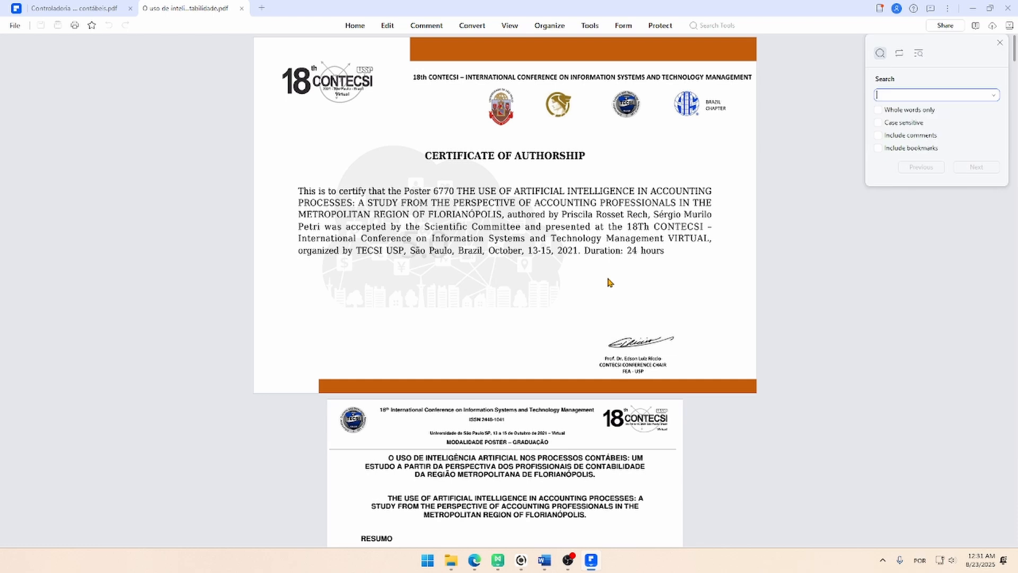
pyautogui.hotkey('ctrl', 'v')
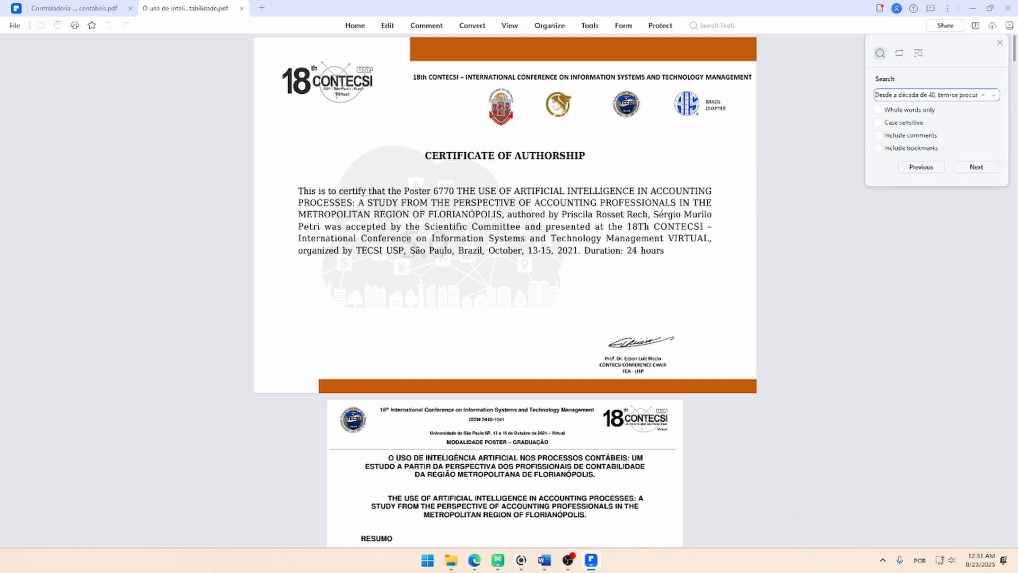
pyautogui.press('Return')
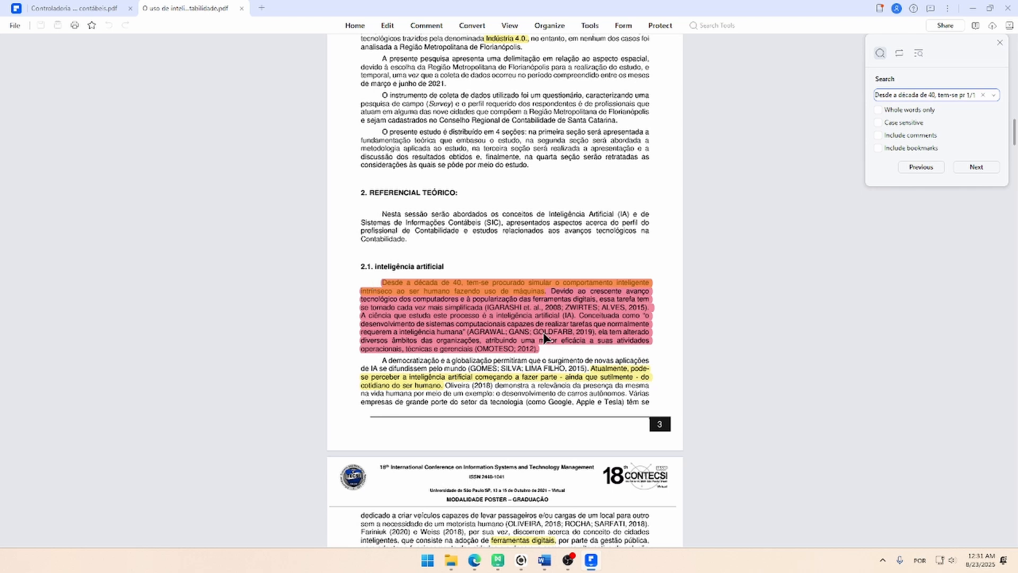
# - Check the page number of the highlighted passage under section 2.1, Inteligência artificial
pyautogui.click(661, 424)
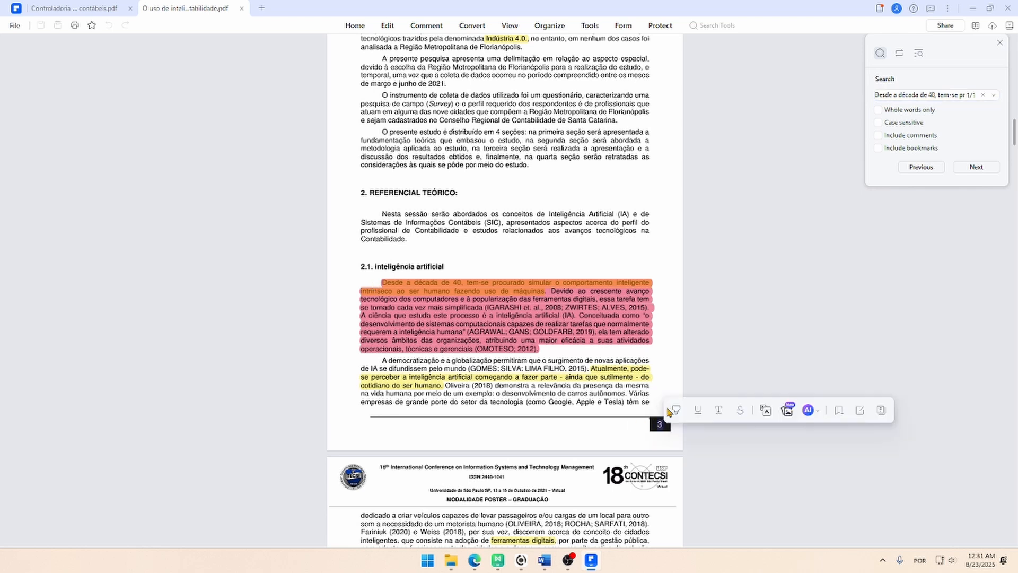
pyautogui.click(909, 96)
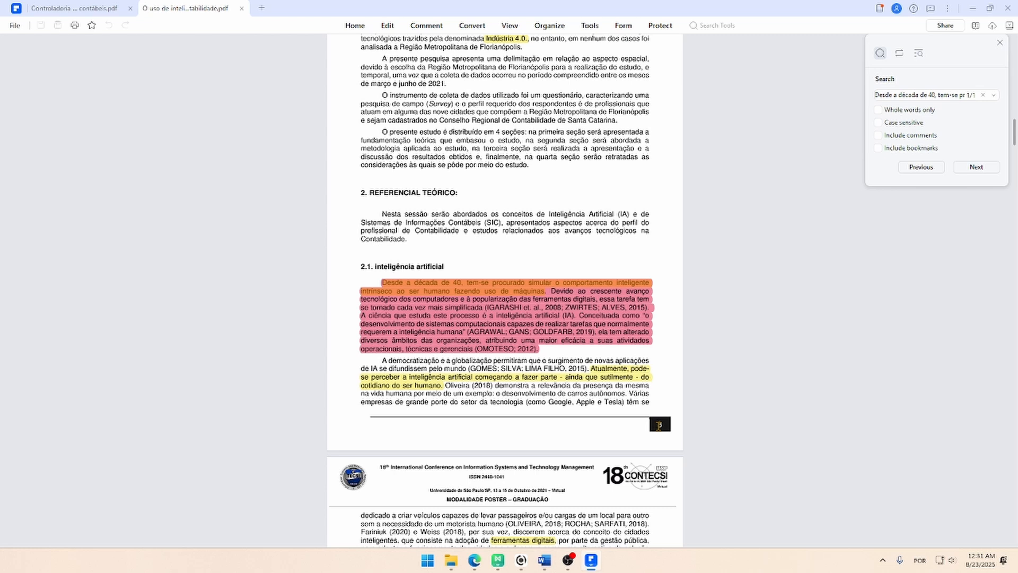
pyautogui.doubleClick(658, 425)
pyautogui.click(668, 426)
pyautogui.moveTo(640, 419); pyautogui.dragTo(336, 278)
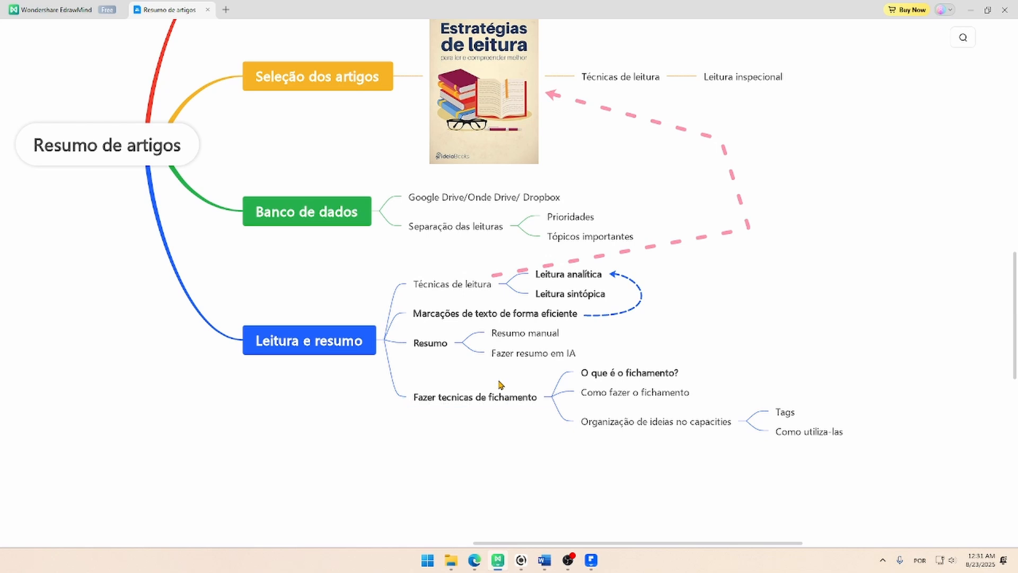
# - Switch to the Resumo de artigos mind map in EdrawMind and make the topic Como fazer o fichamento bold
pyautogui.moveTo(501, 379); pyautogui.dragTo(466, 413)
pyautogui.click(643, 393)
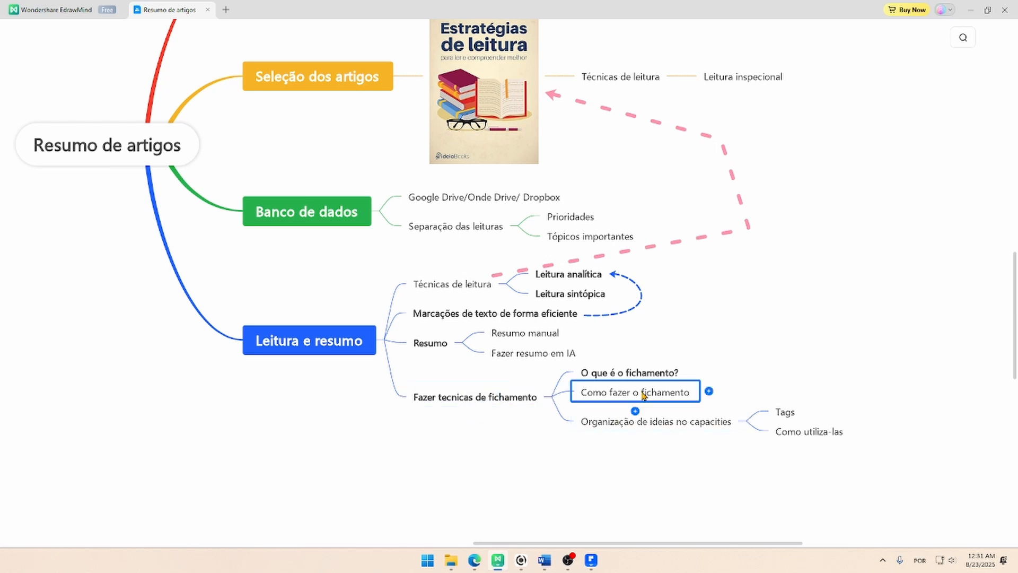
pyautogui.click(746, 339)
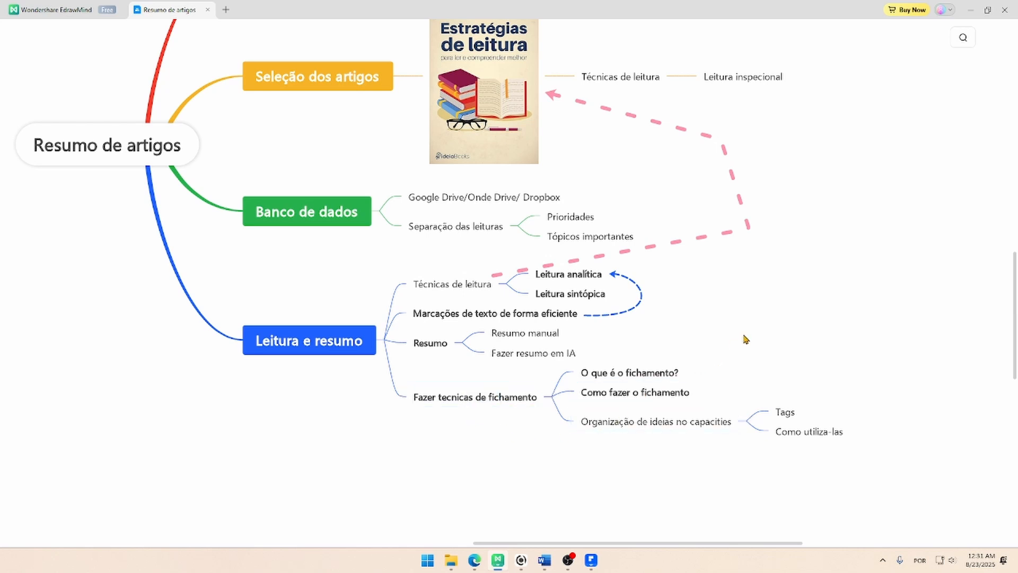
pyautogui.moveTo(746, 339); pyautogui.dragTo(743, 350)
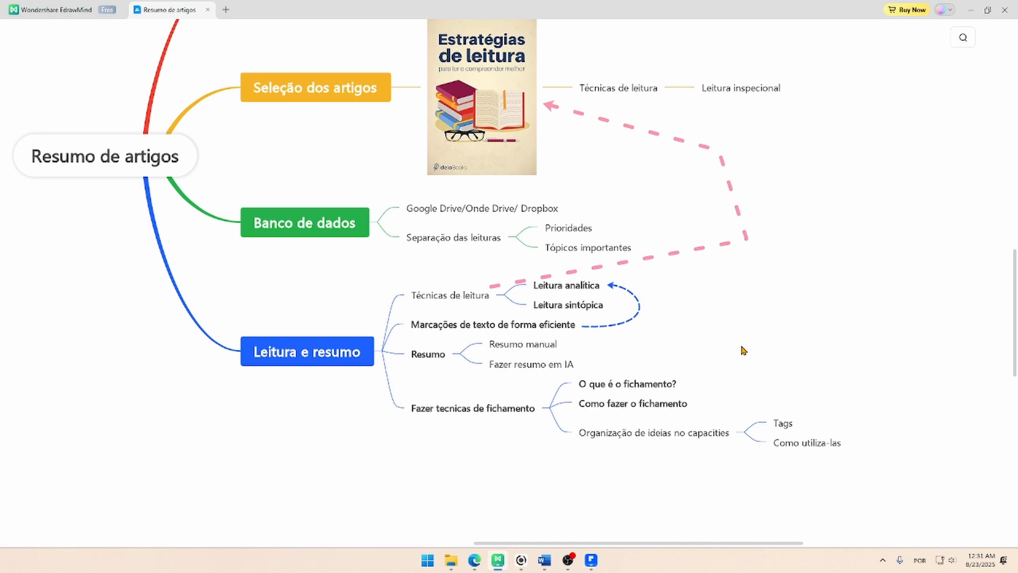
pyautogui.moveTo(744, 350); pyautogui.dragTo(764, 346)
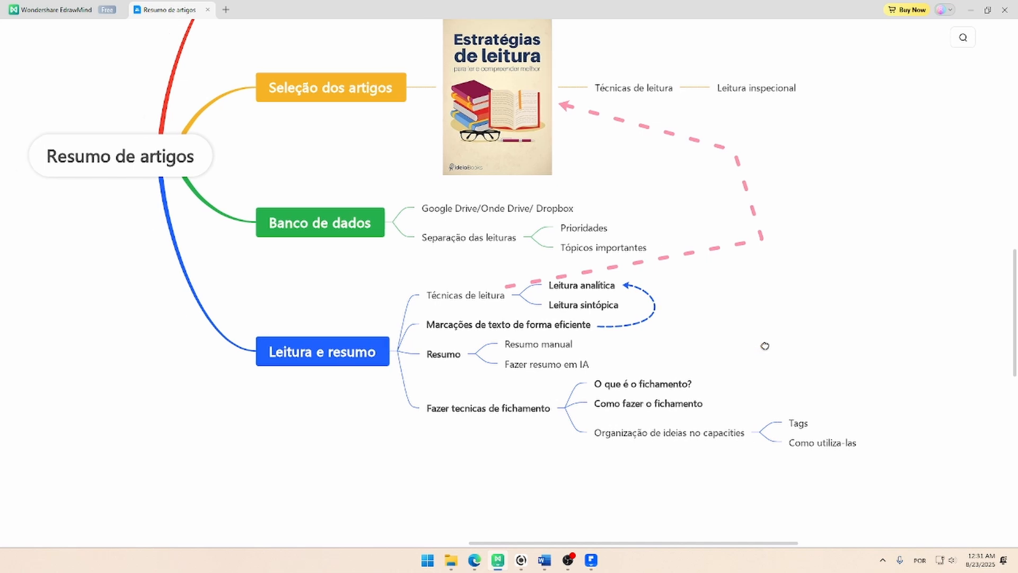
# - Return to the article note in Capacities and open the Benefícios da IA tag on the second summary statement
pyautogui.click(522, 561)
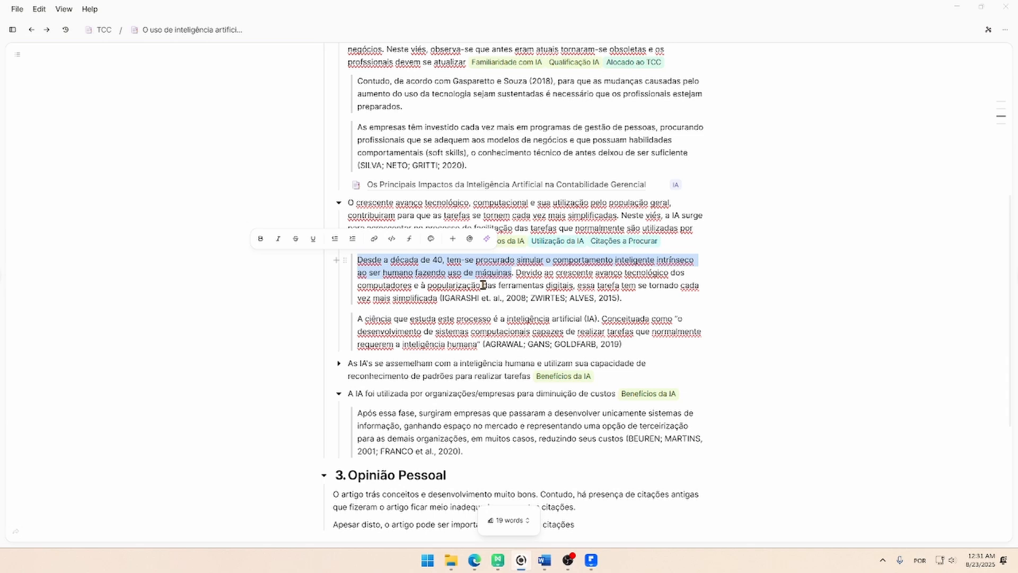
pyautogui.click(576, 259)
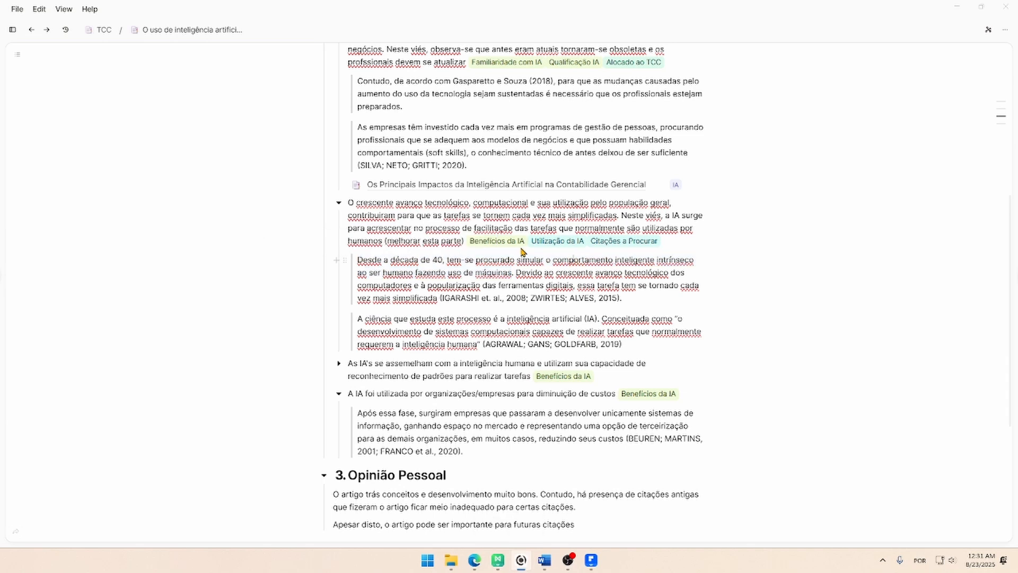
pyautogui.click(496, 242)
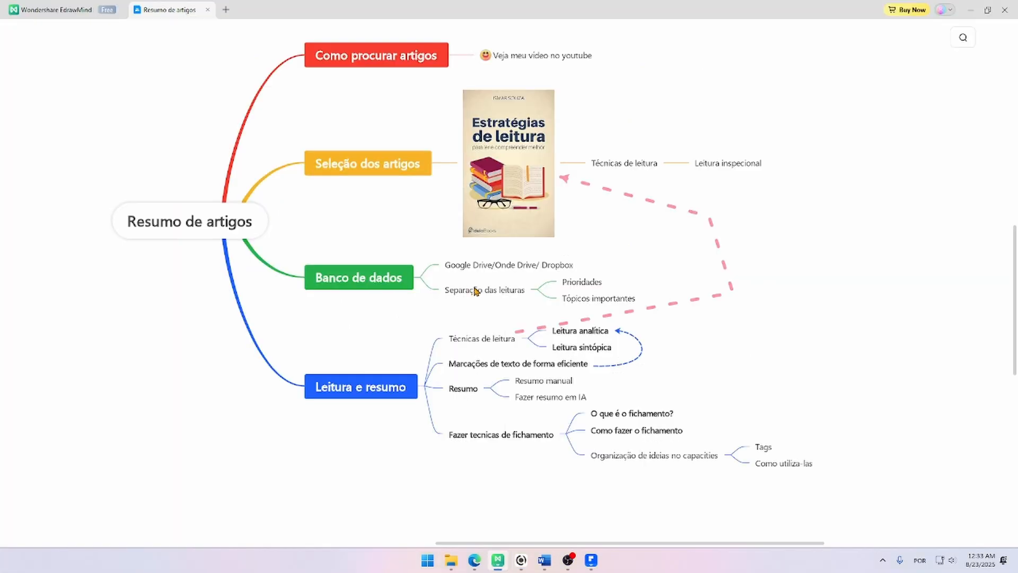
pyautogui.moveTo(487, 251); pyautogui.dragTo(506, 285)
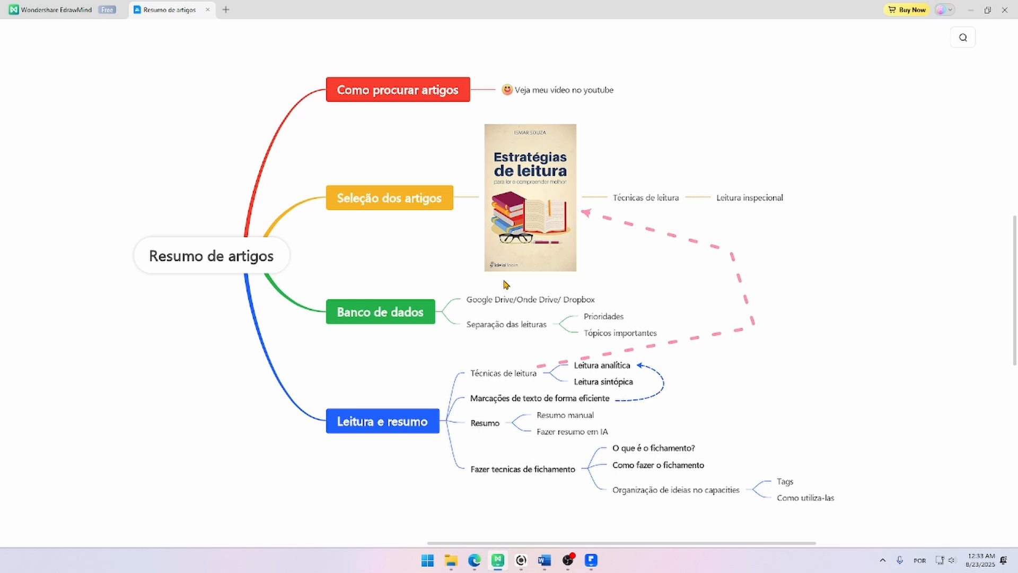